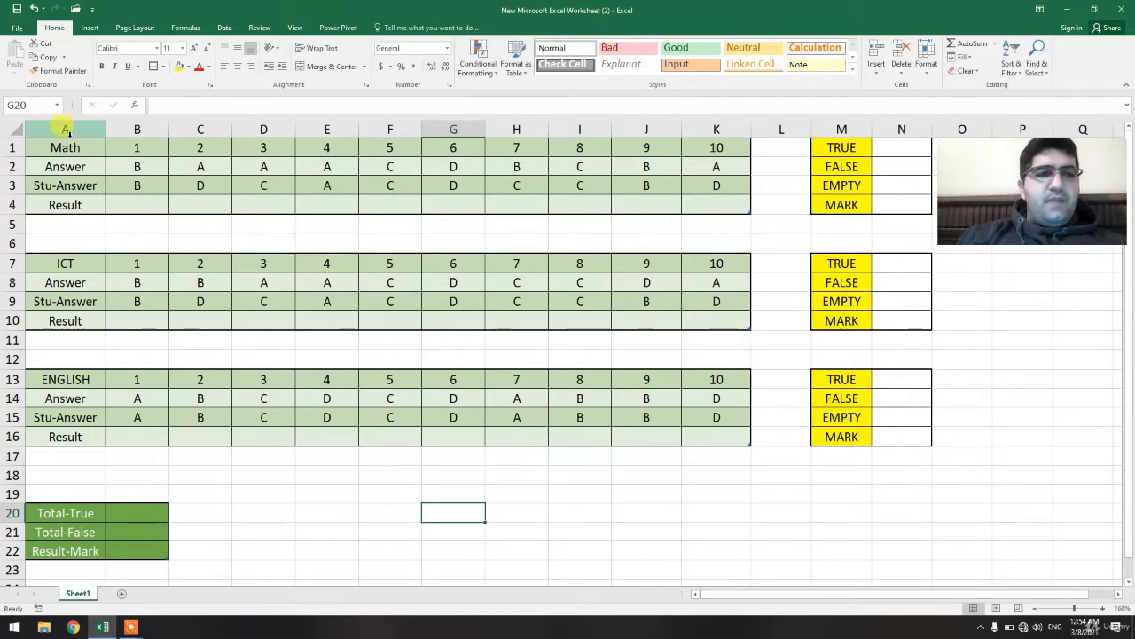
Examine the Math, ICT and English answer tables, the TRUE/FALSE/EMPTY/MARK boxes and the total cells.
left_click_drag(62, 147, 326, 147)
left_click(718, 220)
left_click(444, 204)
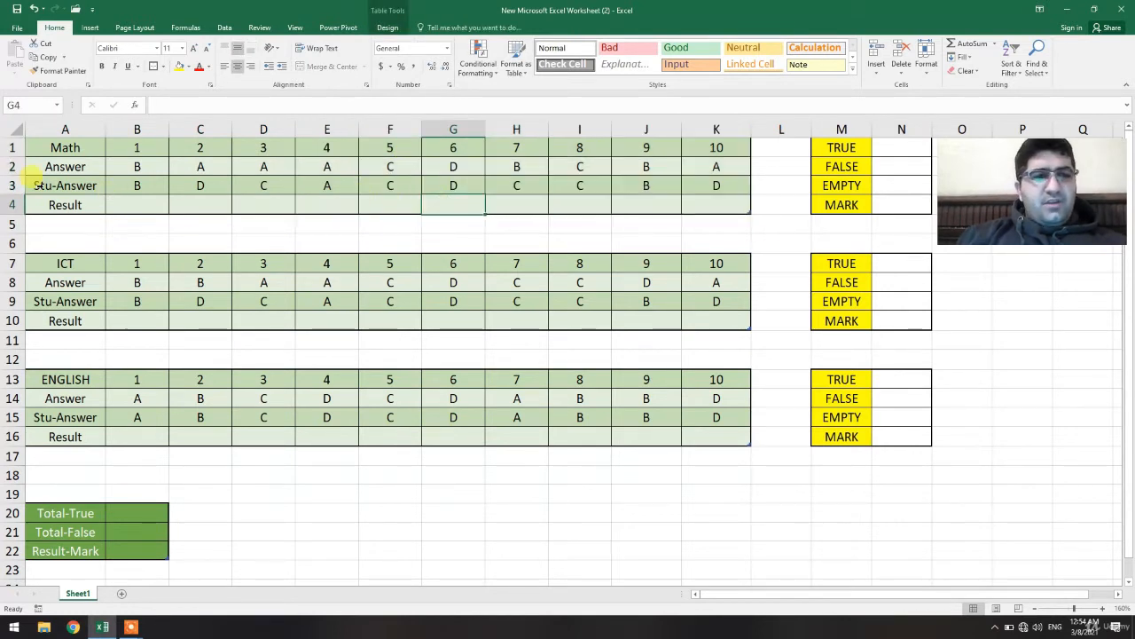
left_click(32, 183)
left_click(390, 305)
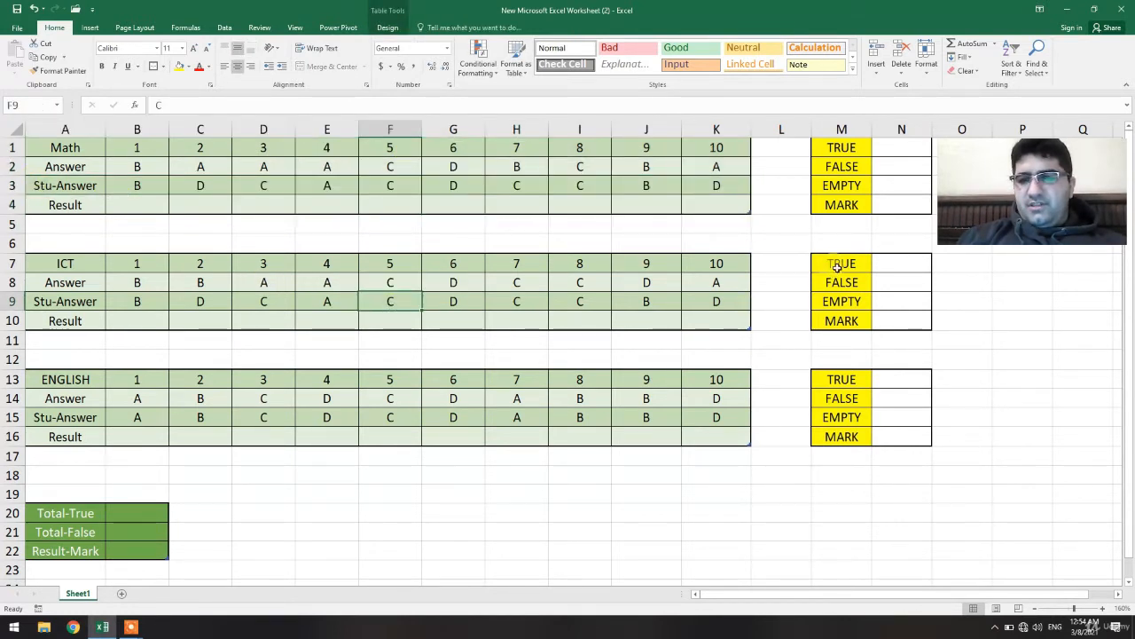
left_click(836, 263)
left_click(868, 314)
left_click(894, 314)
left_click(904, 279)
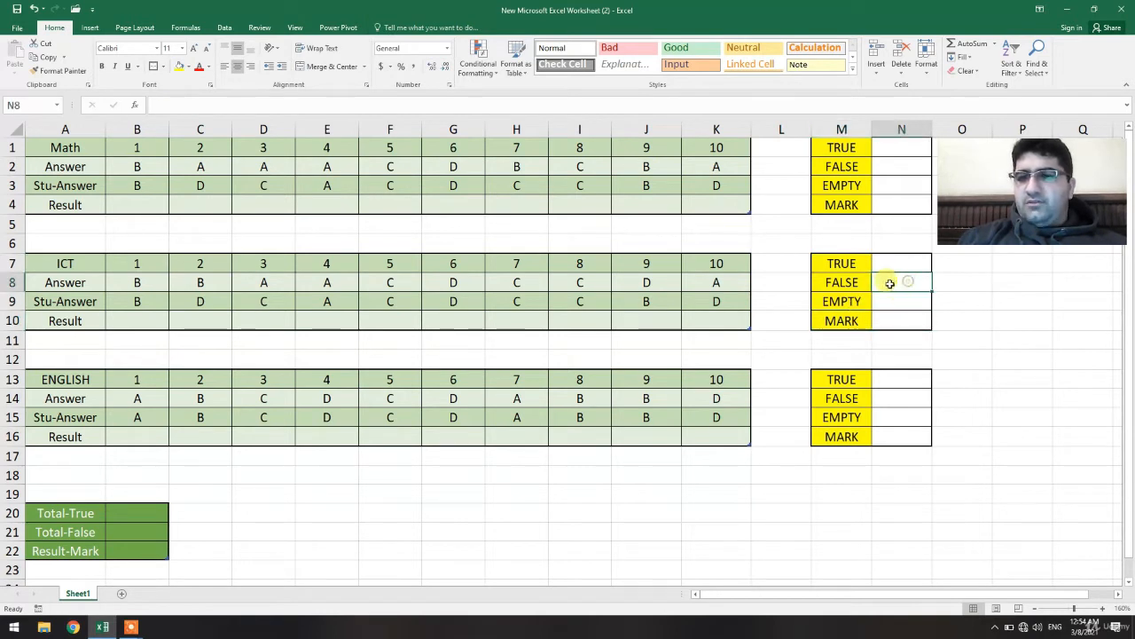
left_click(853, 264)
left_click(841, 285)
left_click(877, 301)
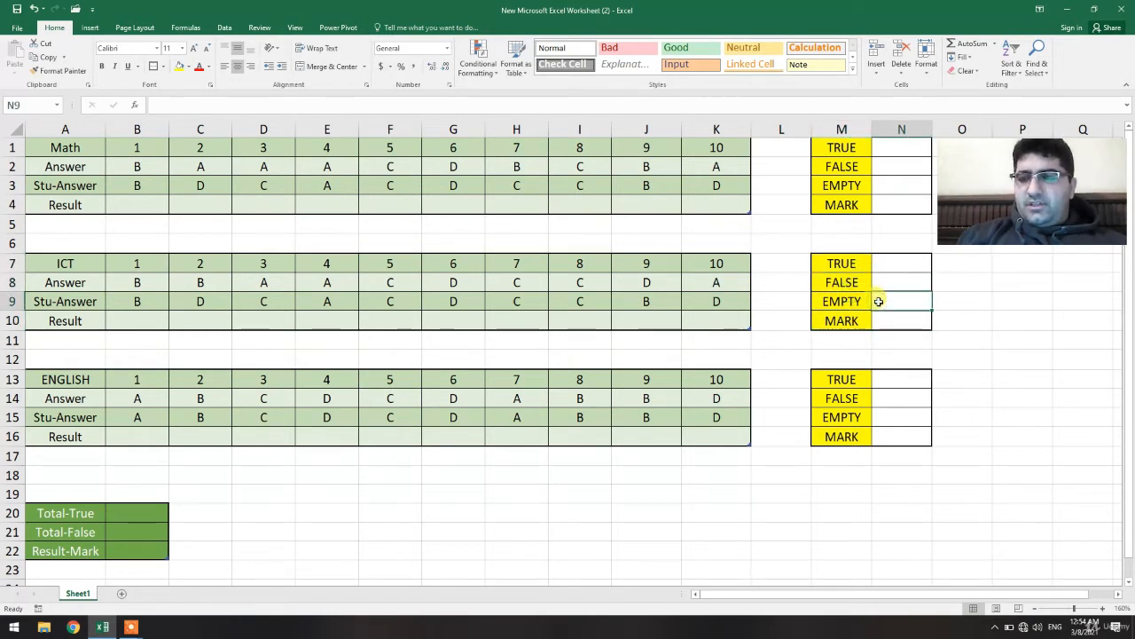
left_click(143, 530)
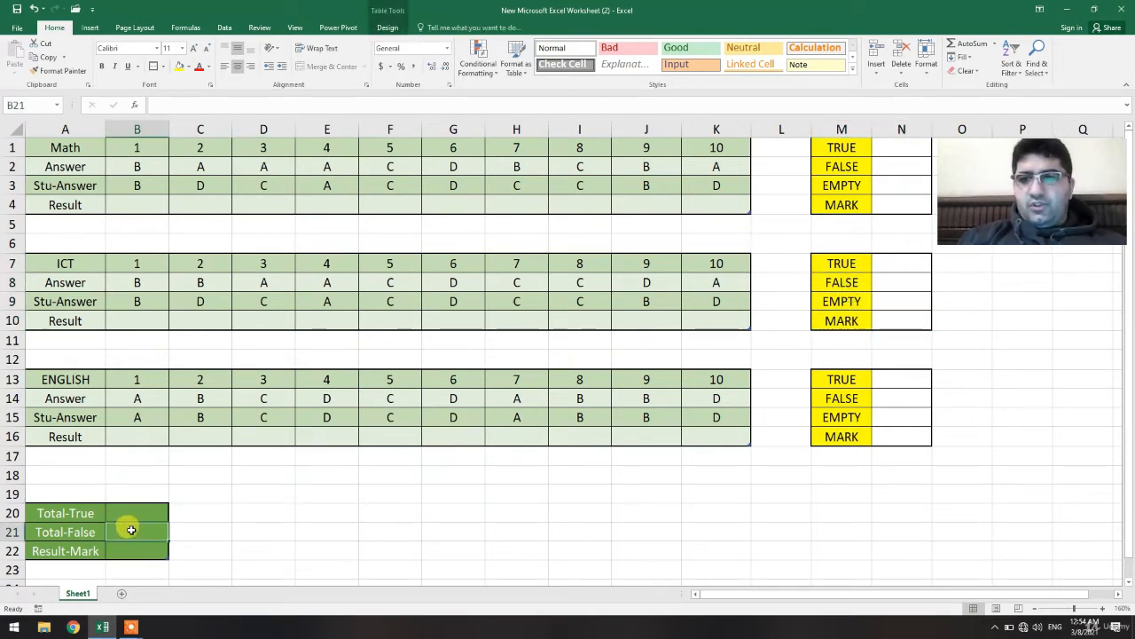
left_click(235, 529)
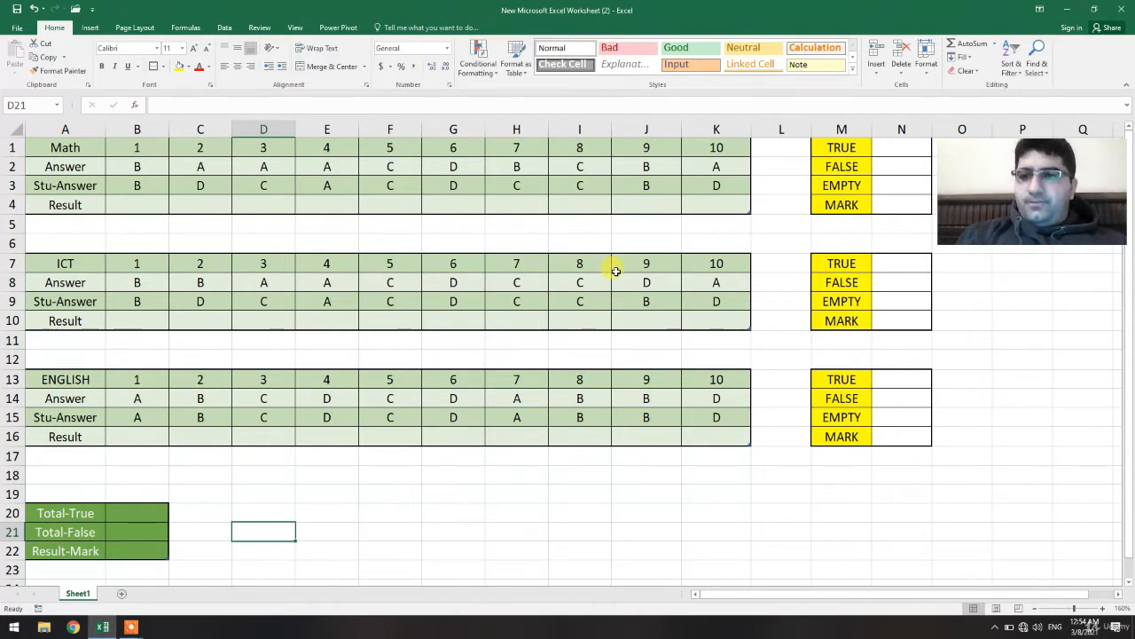
left_click(147, 202)
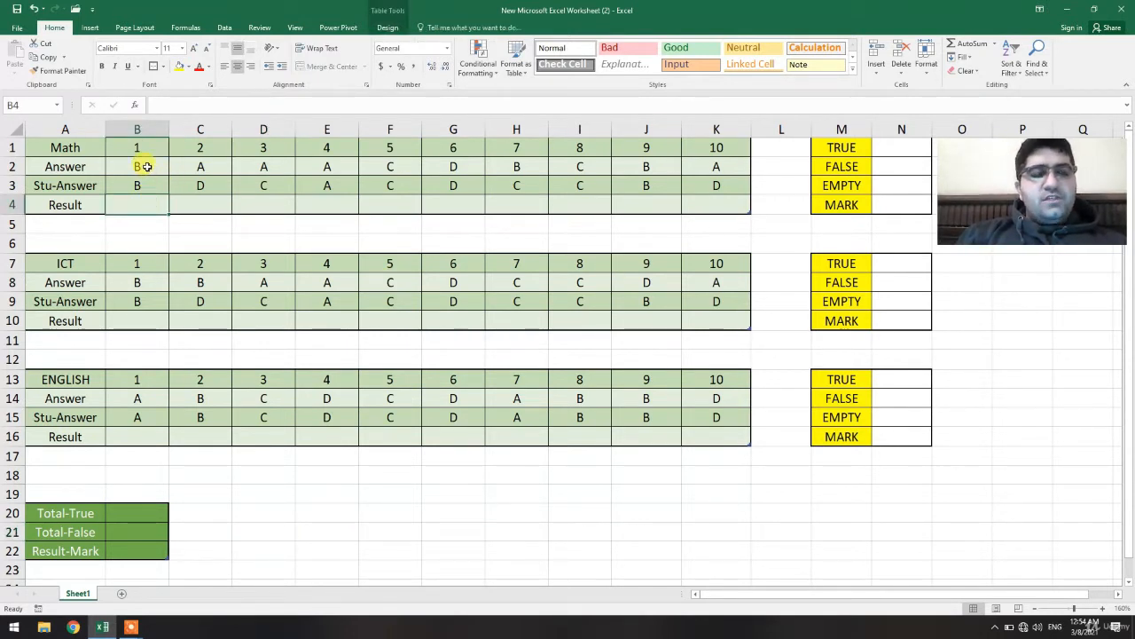
left_click(148, 167)
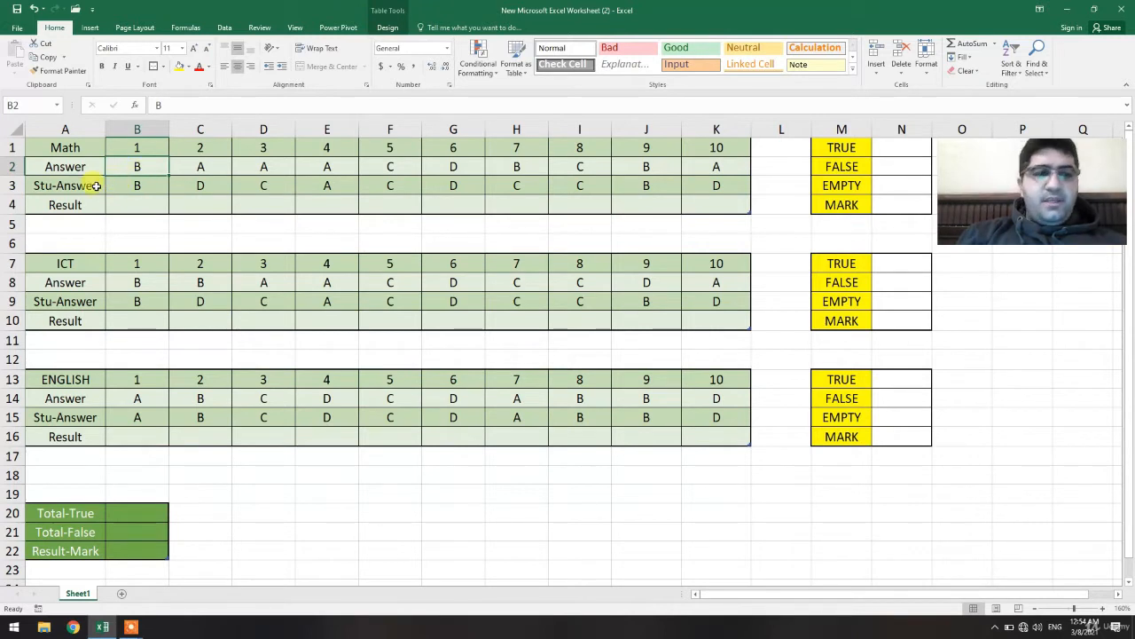
left_click(130, 199)
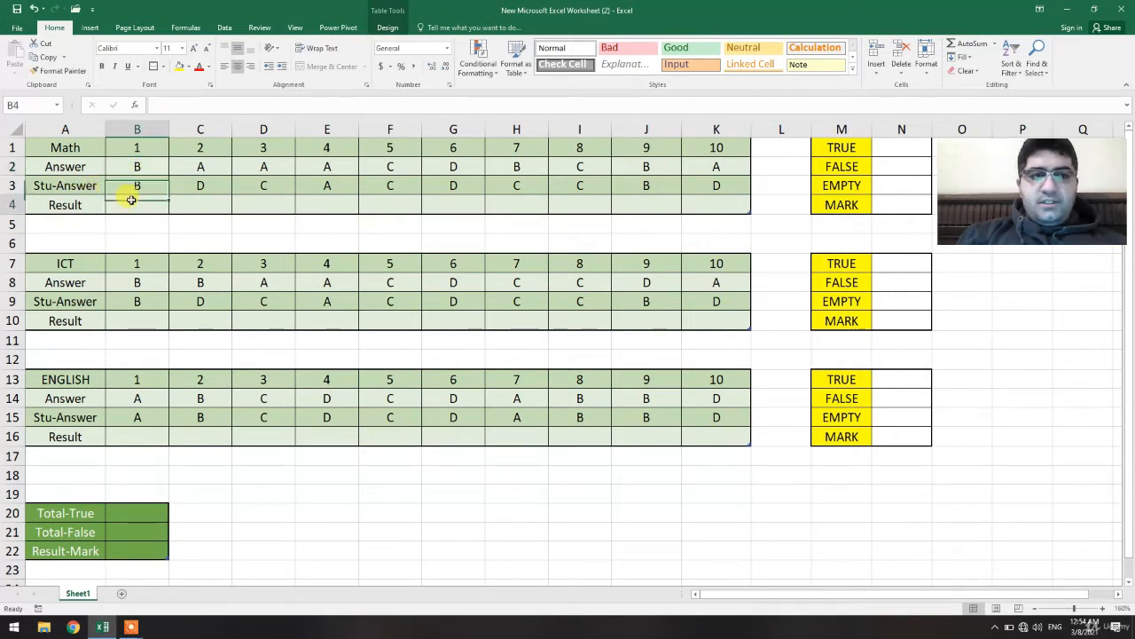
Try the sample results + and - in the Math result cell for question 1, then clear it.
type("+")
key("Return")
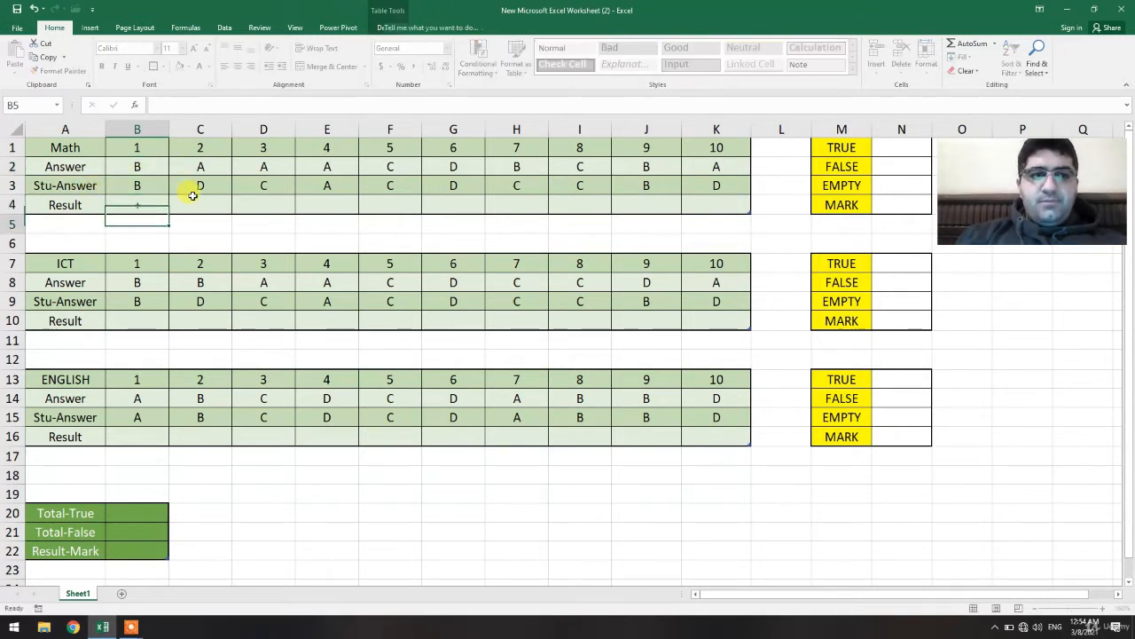
key("Up")
key("BackSpace")
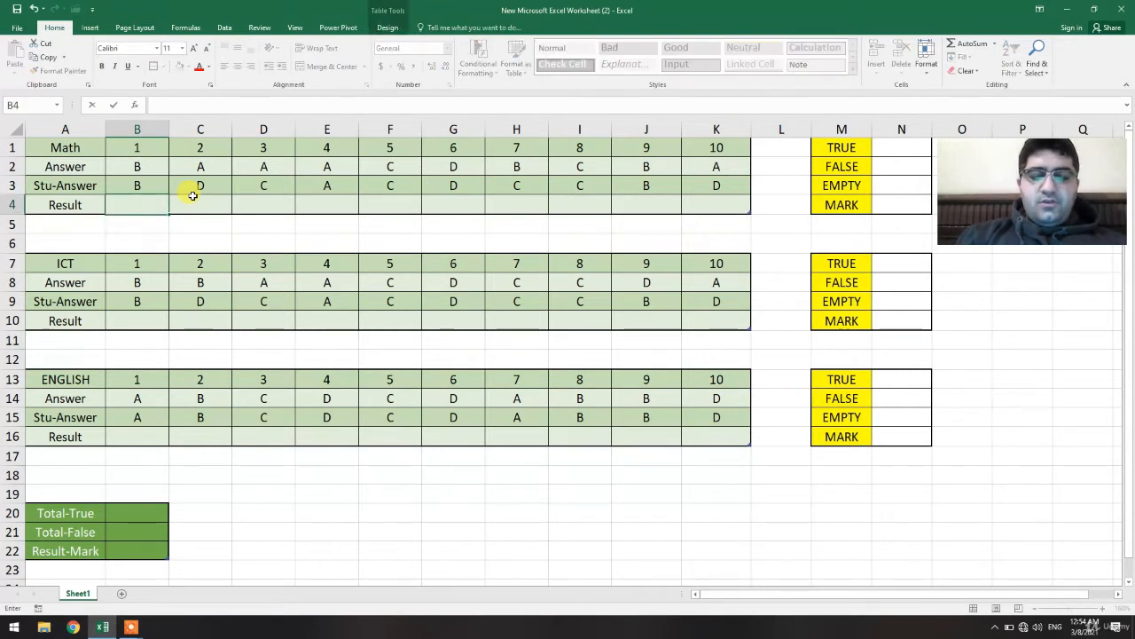
type("-")
key("Return")
key("Up")
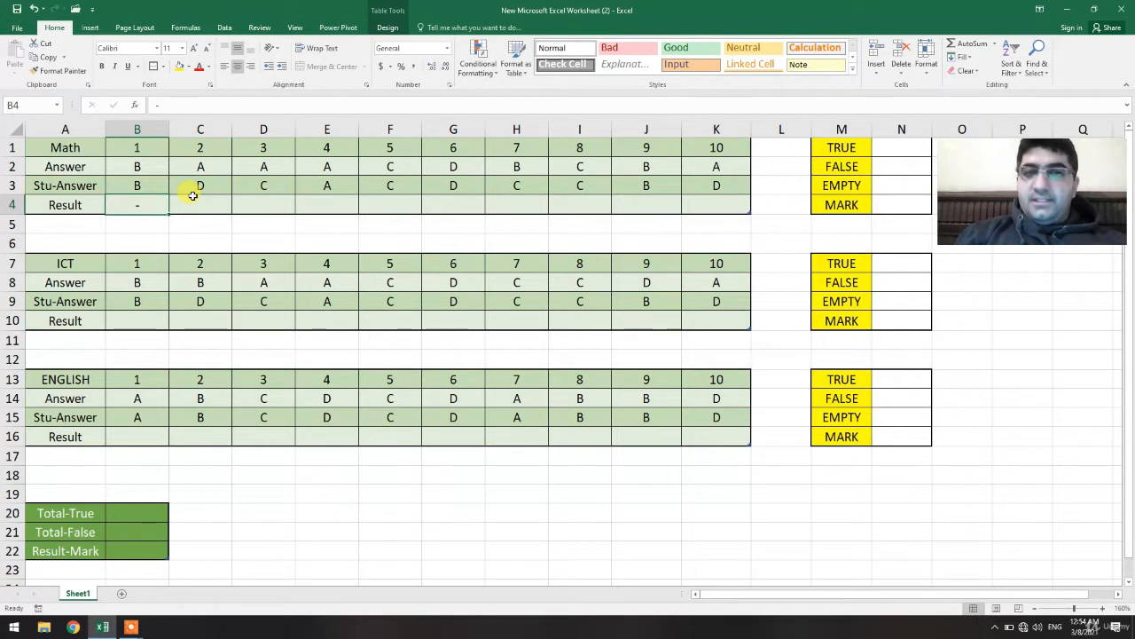
key("BackSpace")
key("Return")
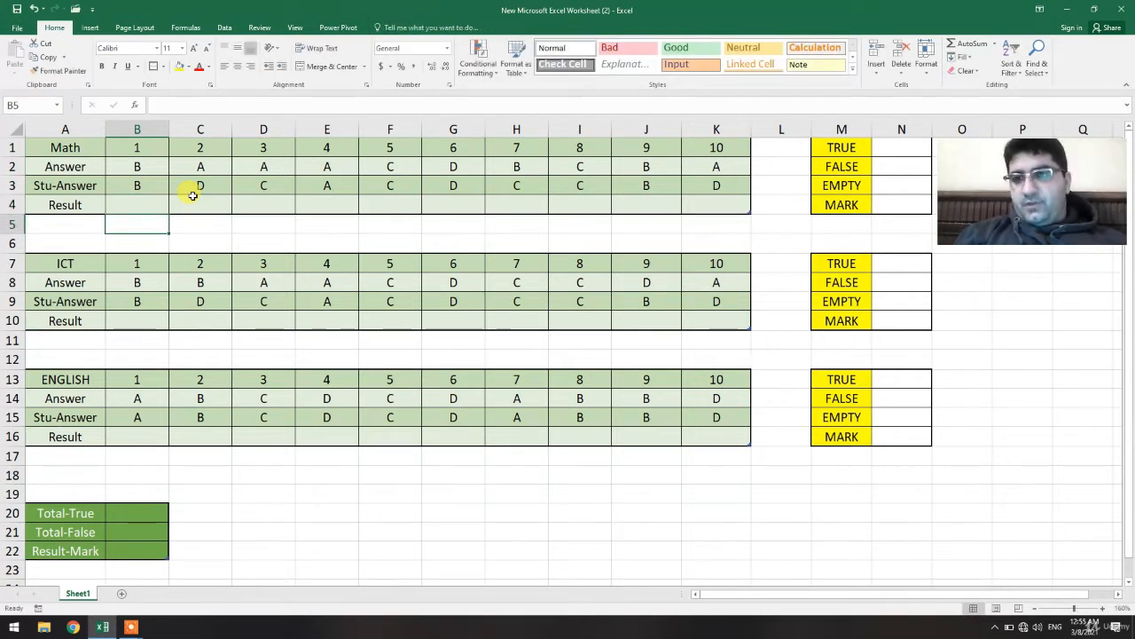
Start an IF formula in the Math result cell for question 1.
key("Up")
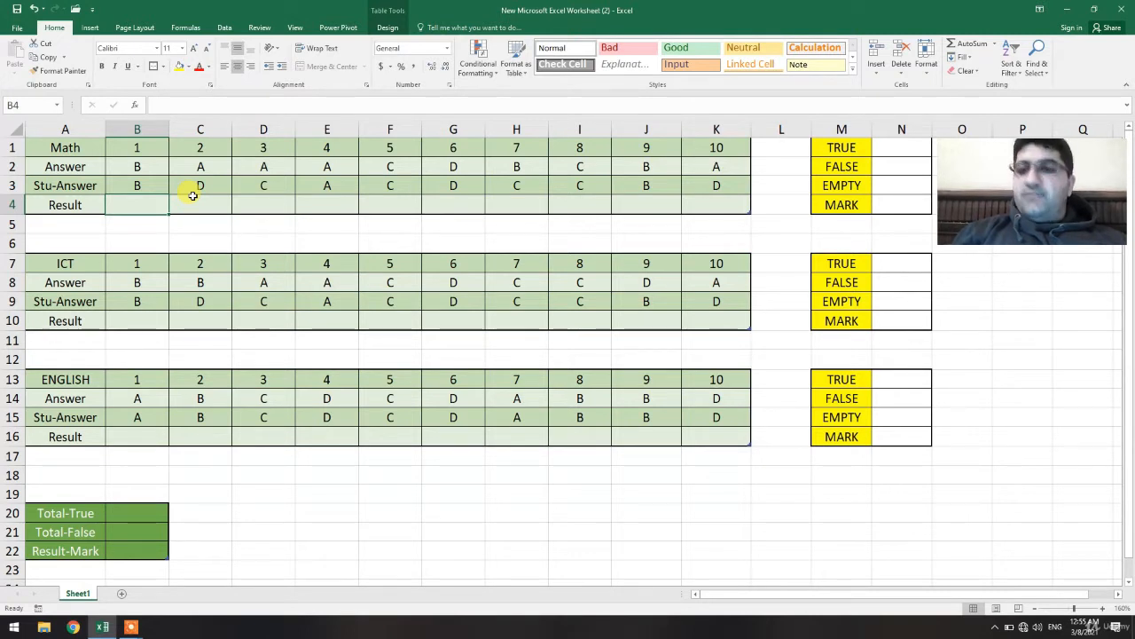
type("=")
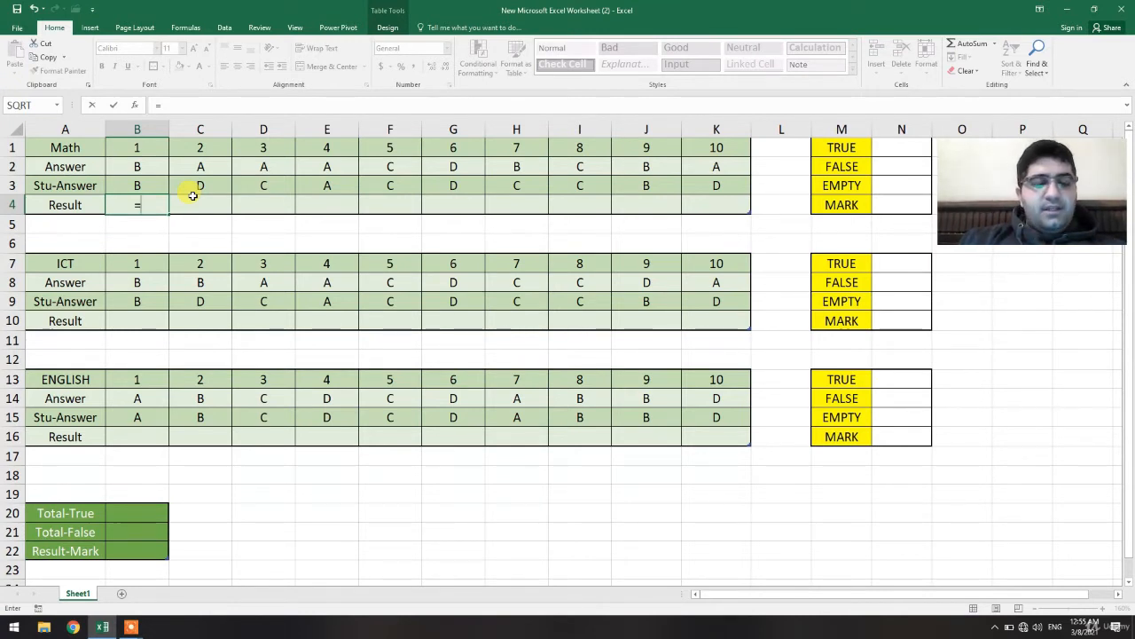
type("IF(")
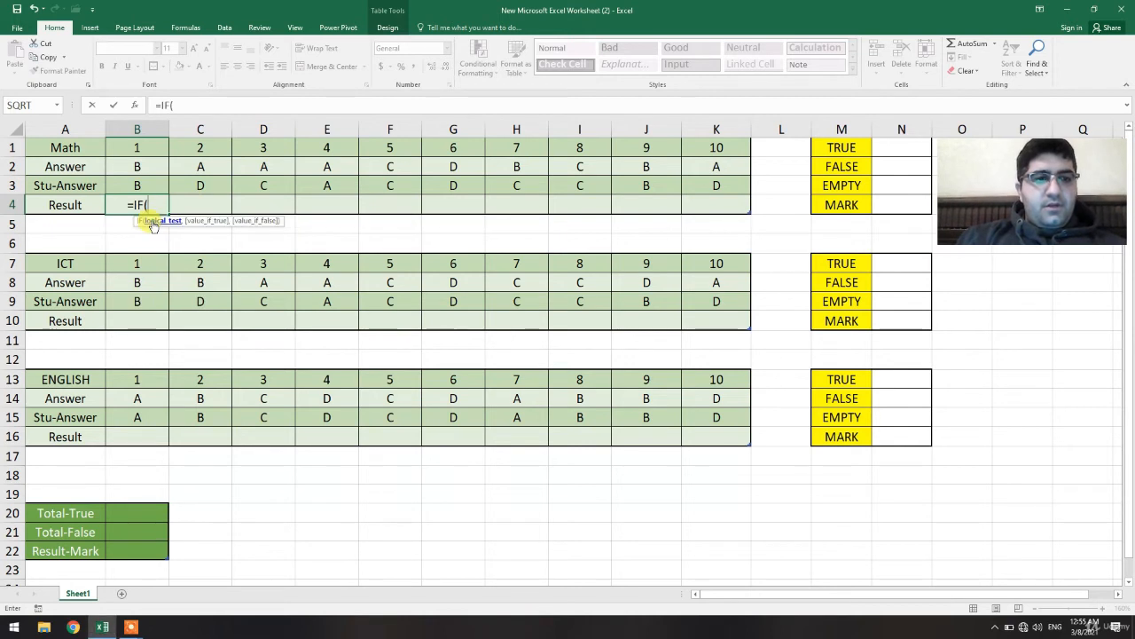
Try comparing B2 with B3 as the IF condition, then erase that condition.
left_click(153, 165)
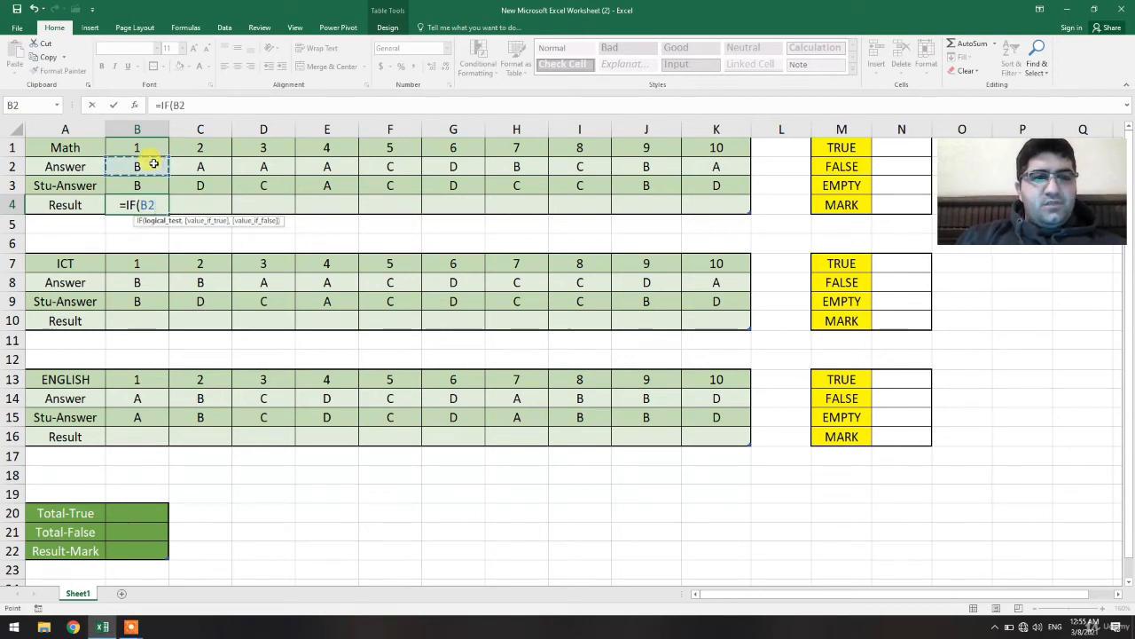
type("=")
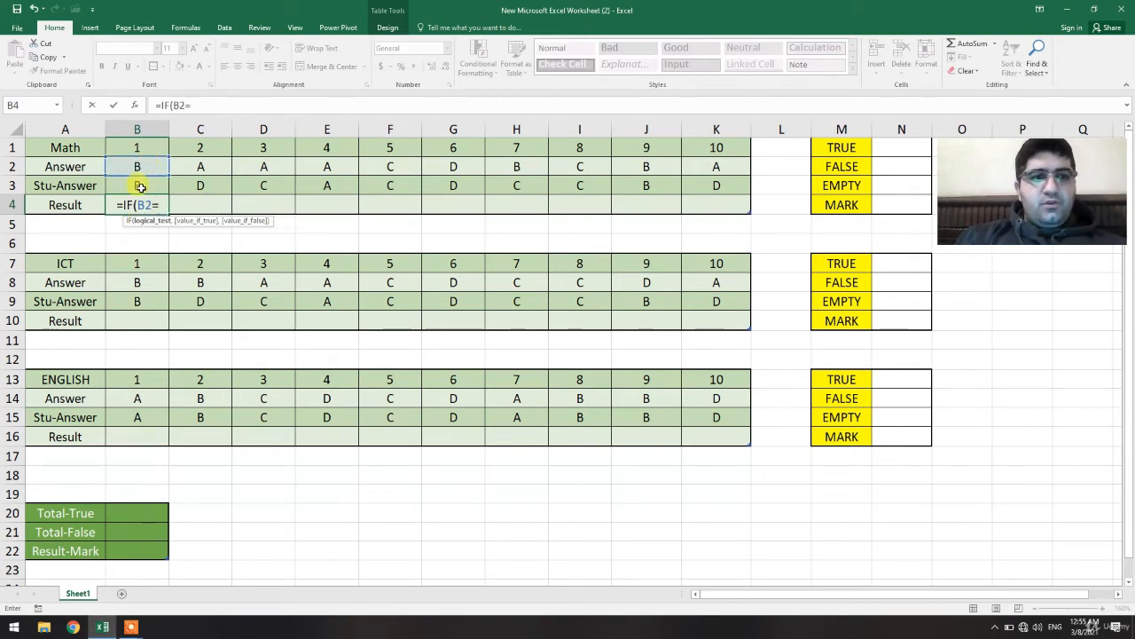
left_click(141, 187)
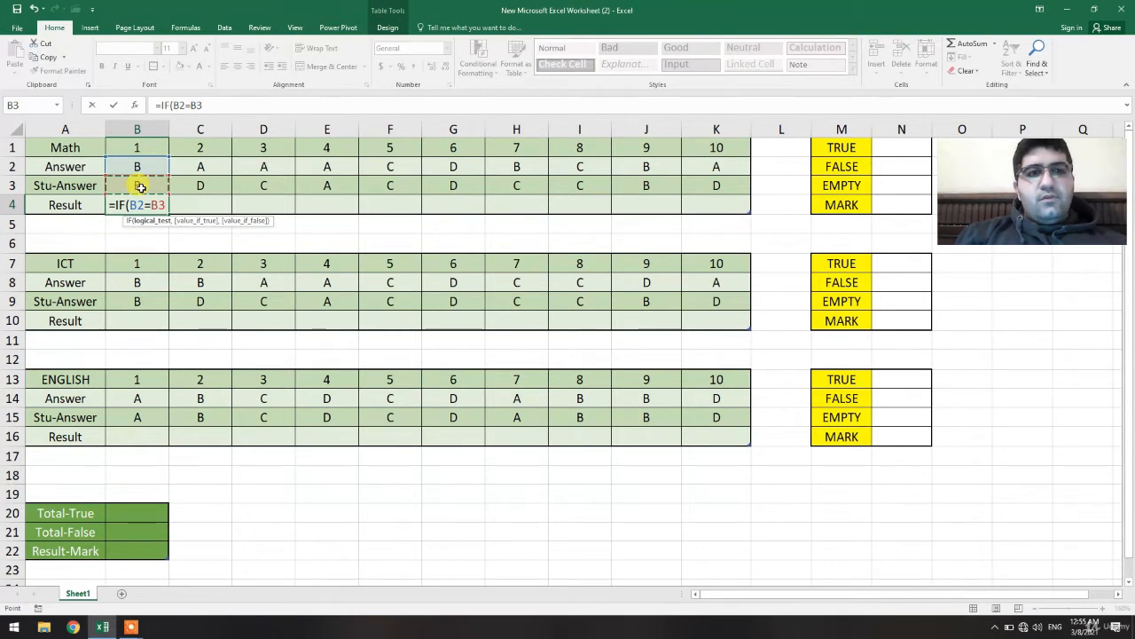
left_click(233, 105)
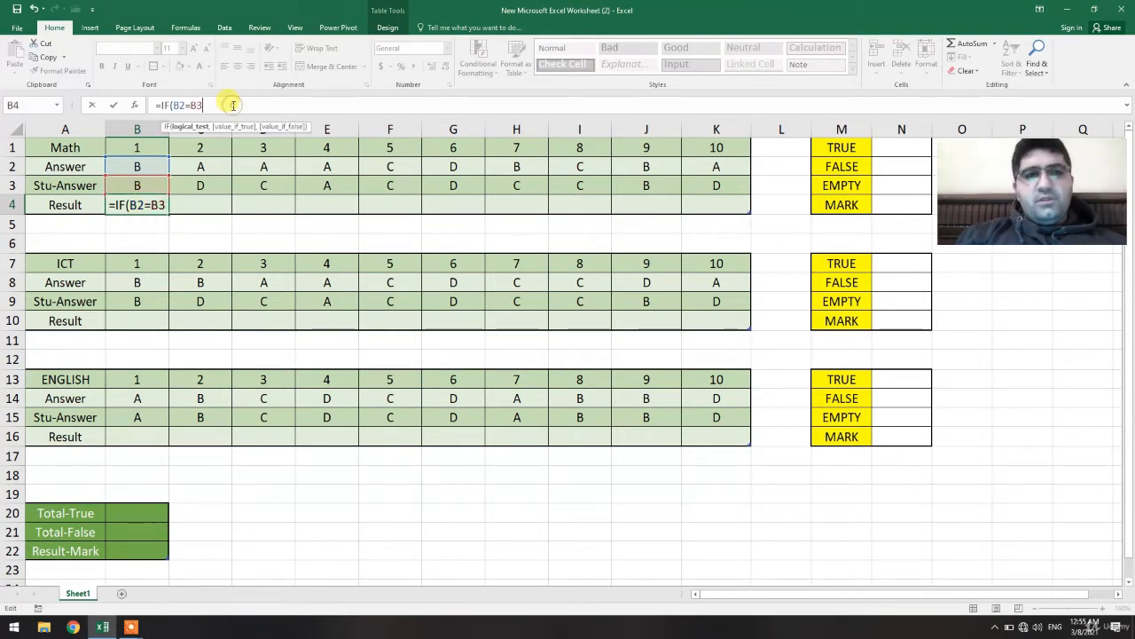
key("BackSpace")
key("BackSpace")
key("BackSpace")
key("BackSpace")
key("BackSpace")
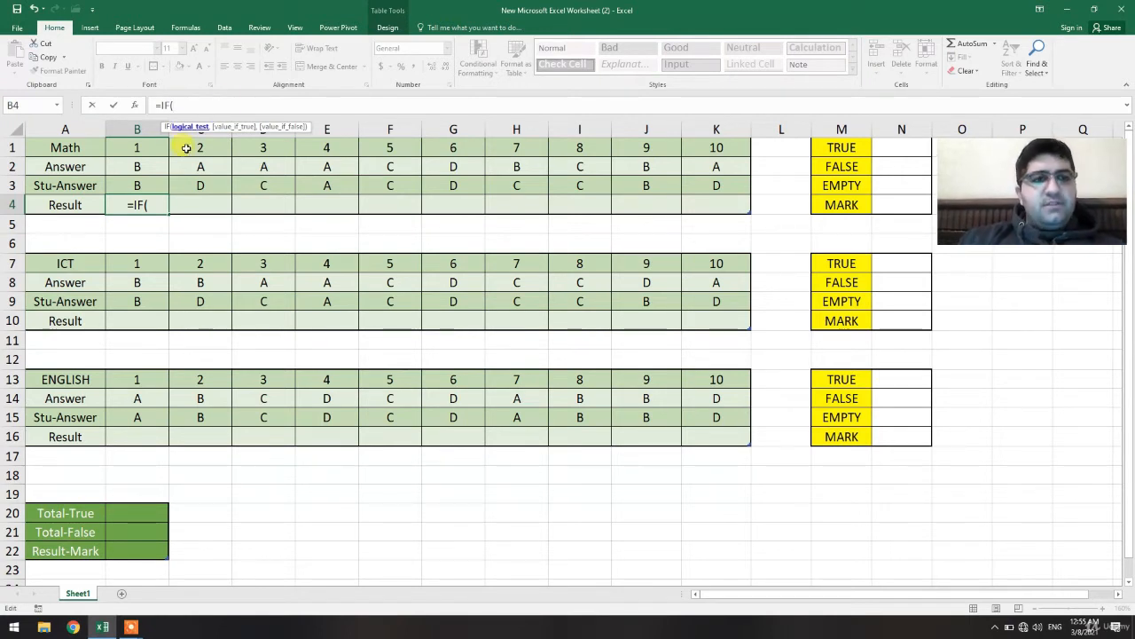
Make the IF return an empty string when the student answer B3 is empty.
left_click(154, 181)
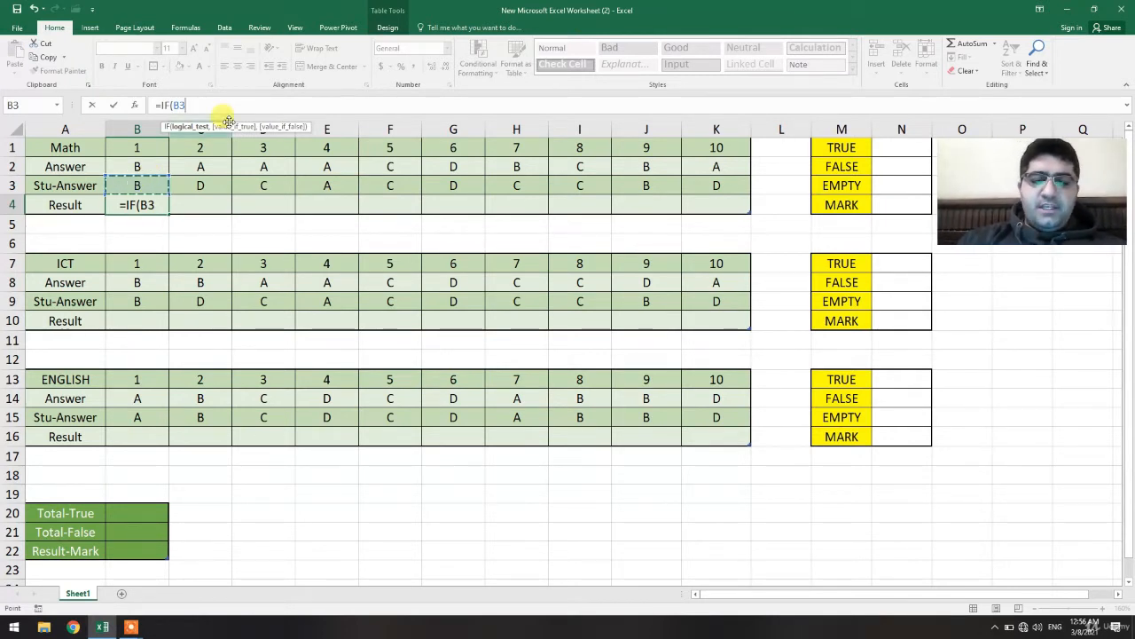
type("=\"\"")
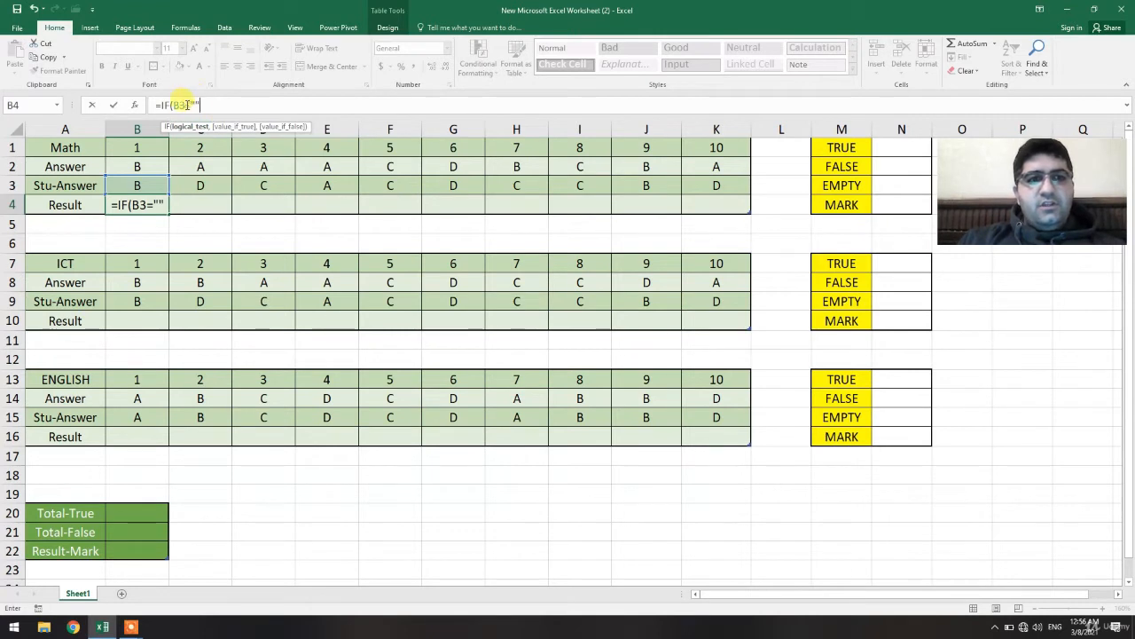
left_click(202, 104)
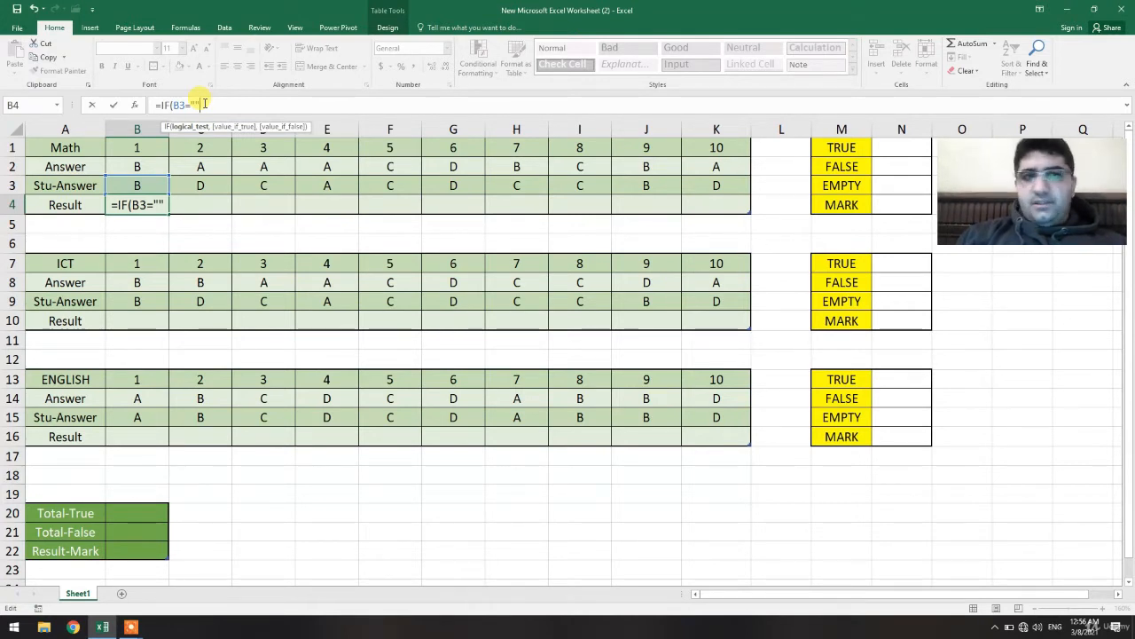
type(",")
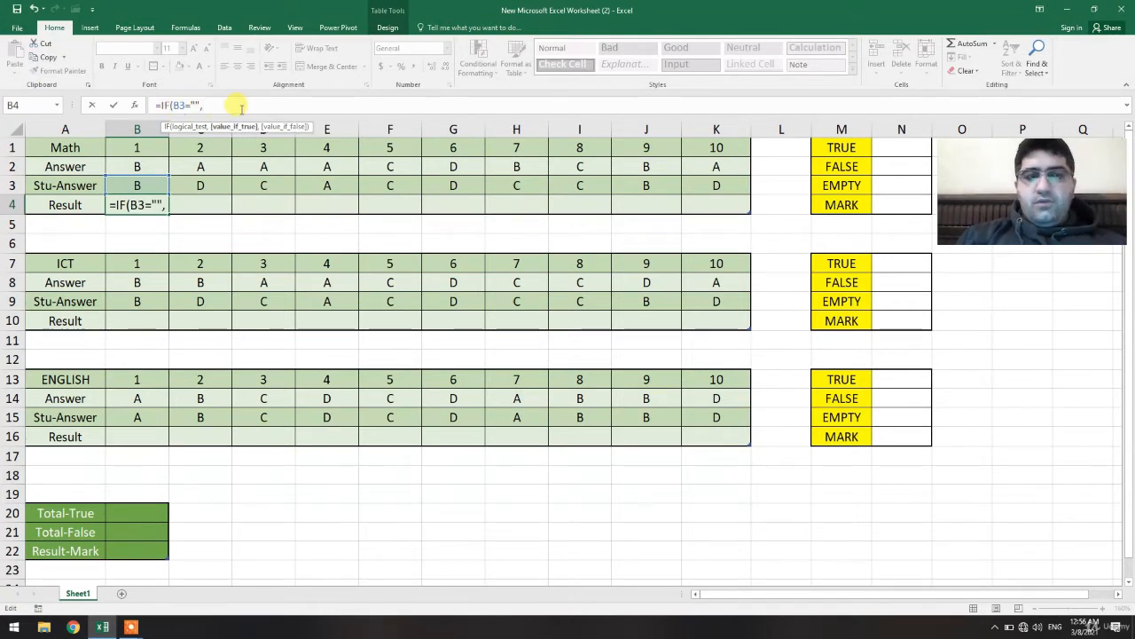
type("\"\"")
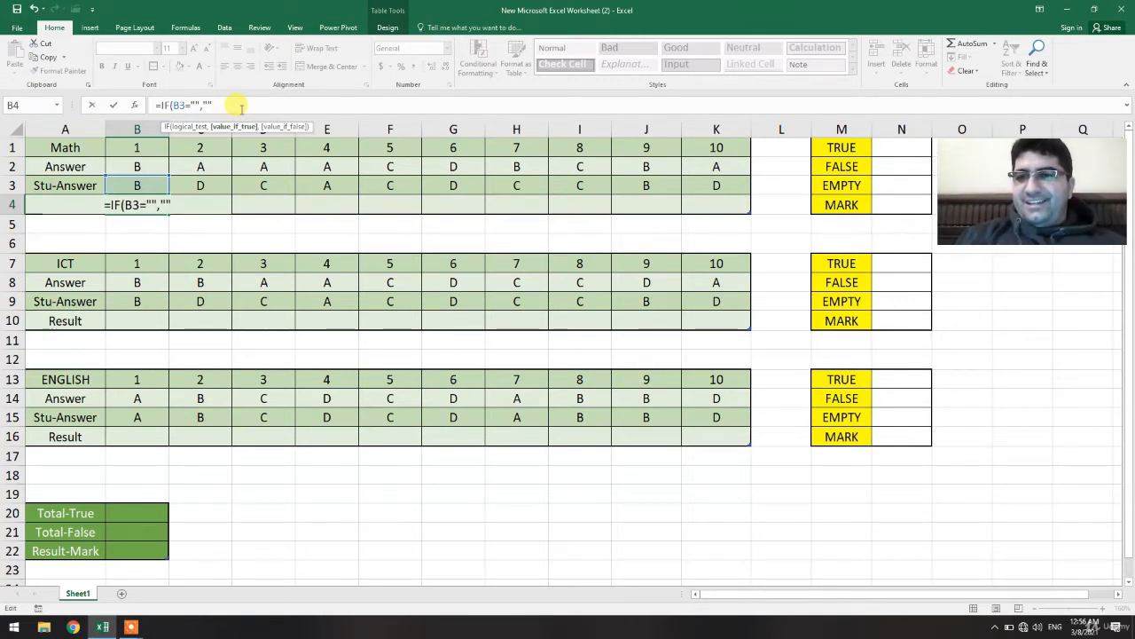
type(",")
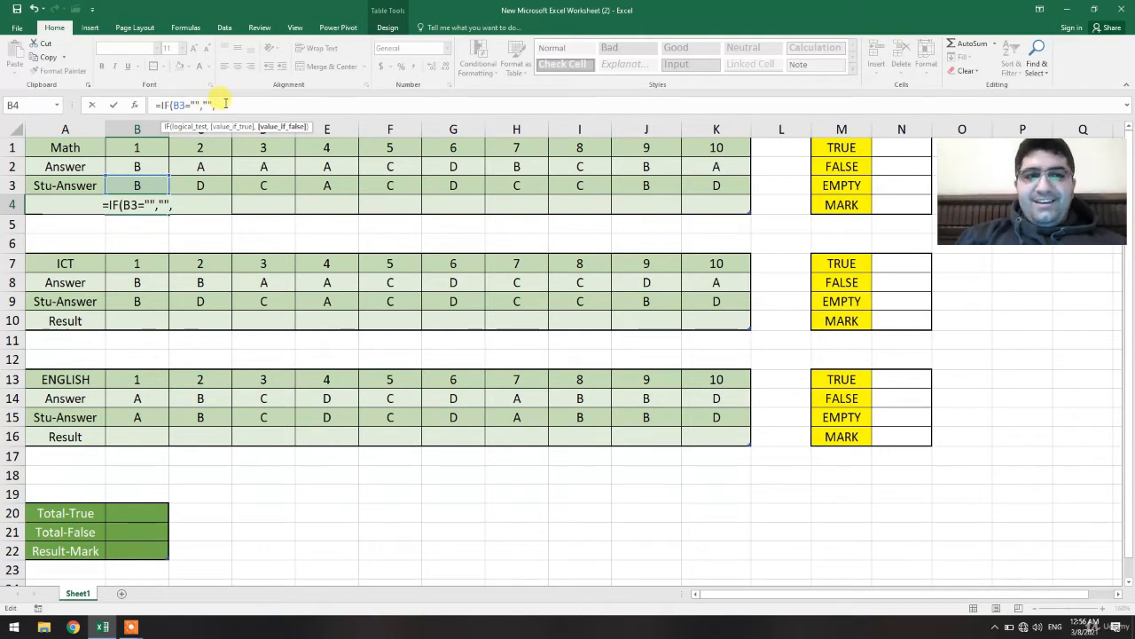
Nest a second IF returning "+" when B2 equals B3 and "-" otherwise, and enter the formula.
type("IF")
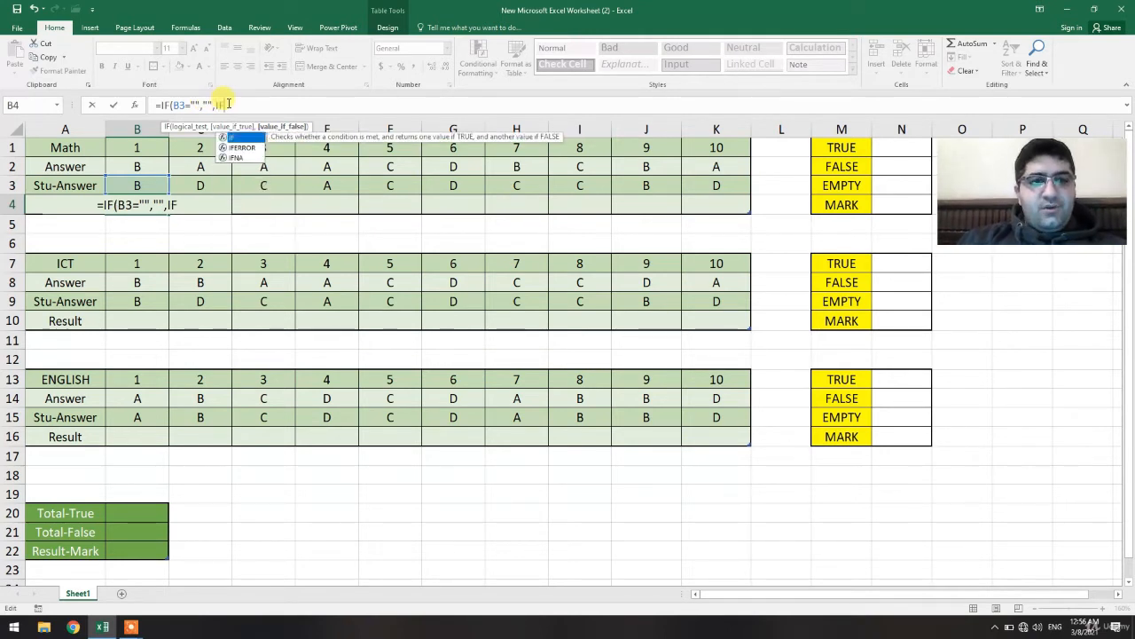
double_click(246, 141)
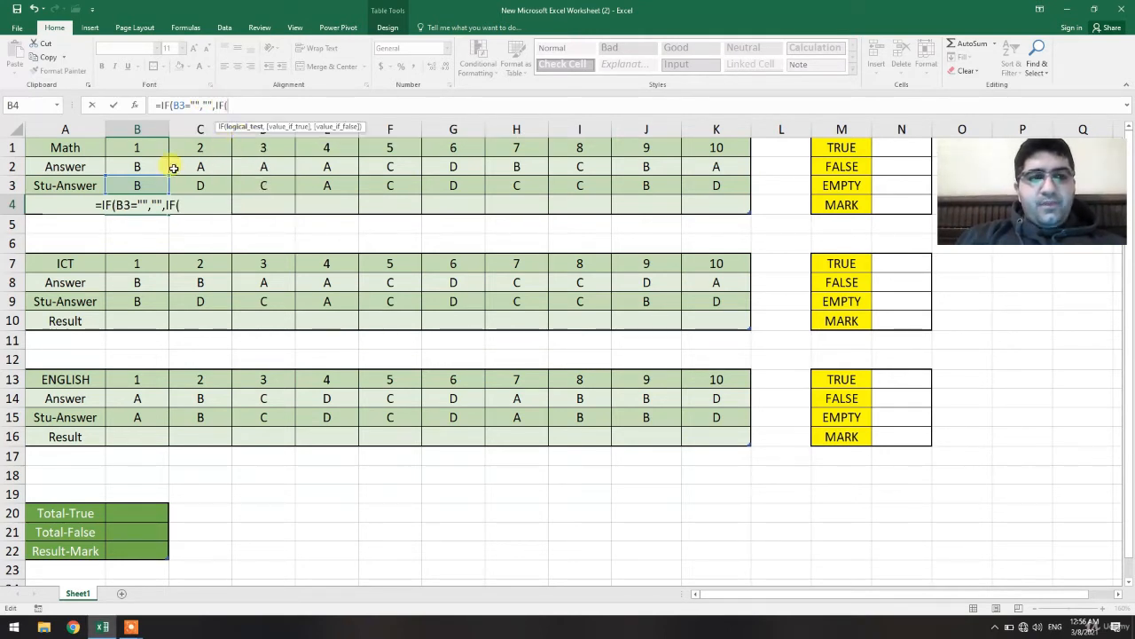
left_click(146, 165)
type("=")
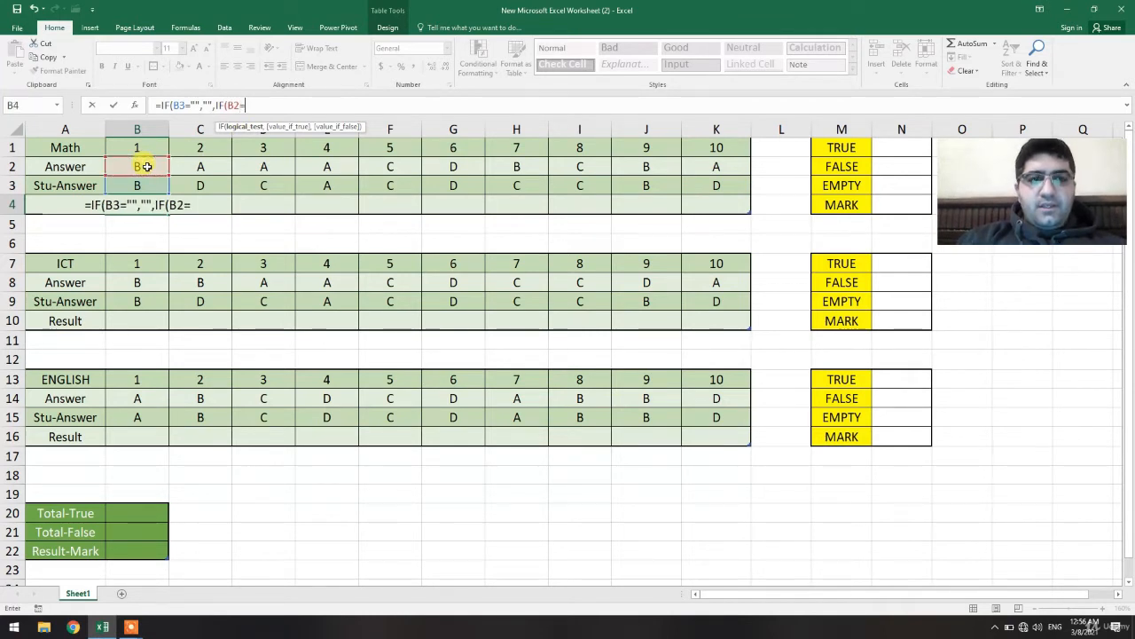
left_click(140, 184)
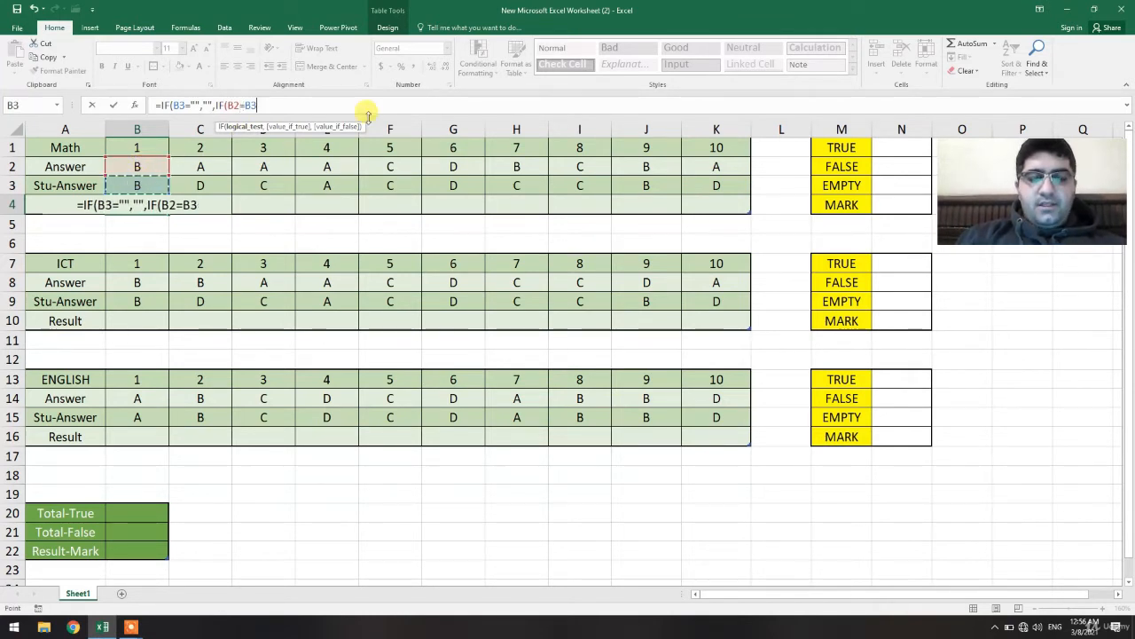
type(",\"+")
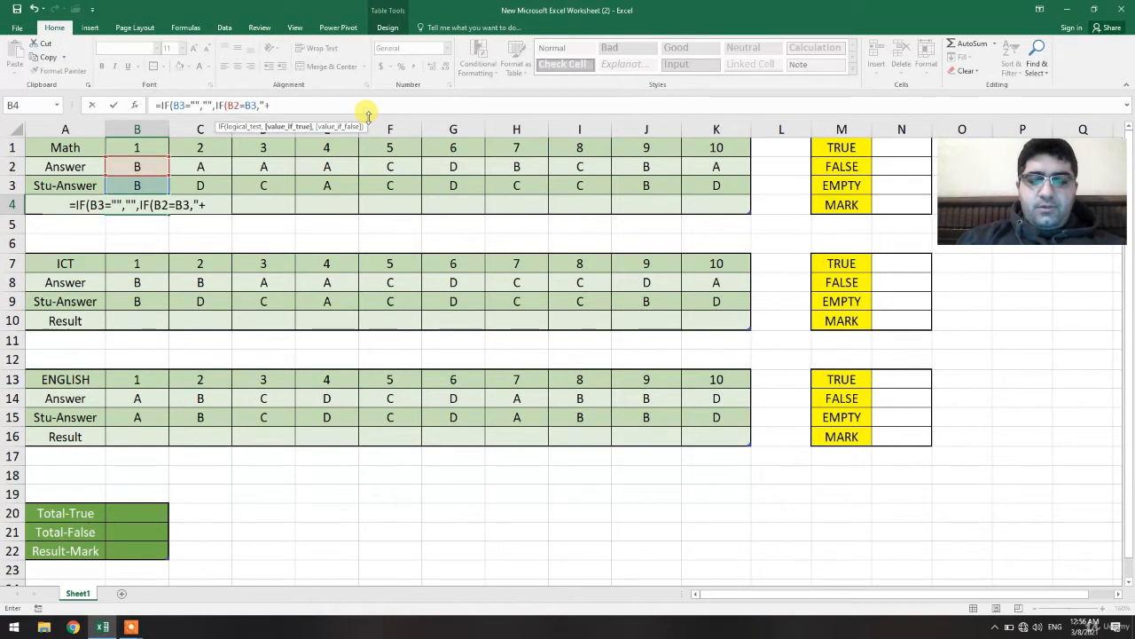
type("\",")
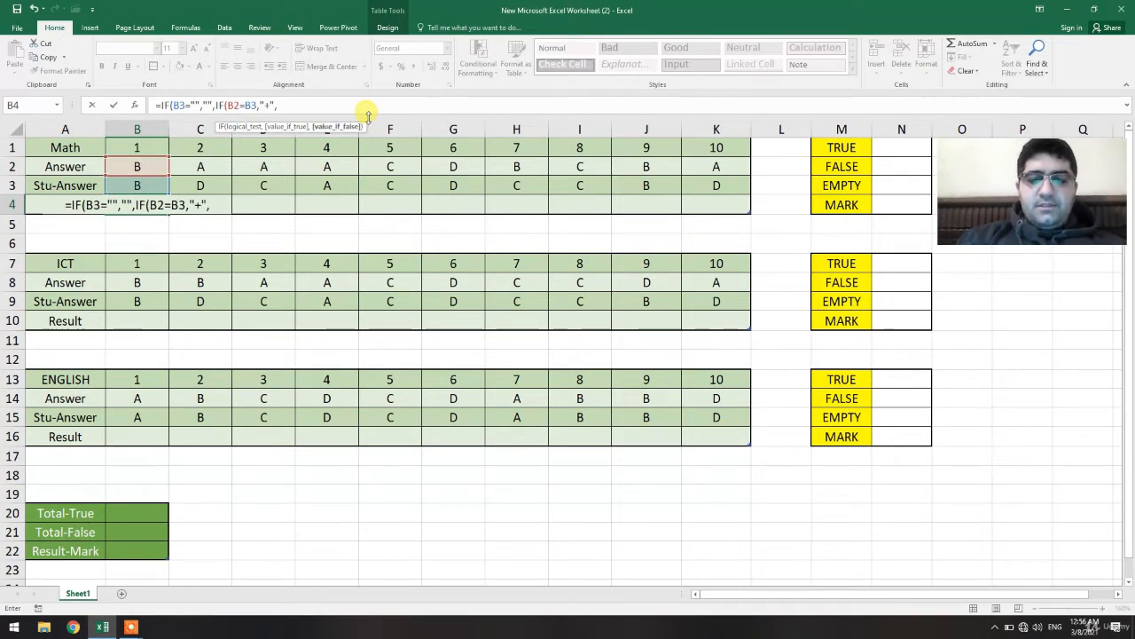
type("\"-\"")
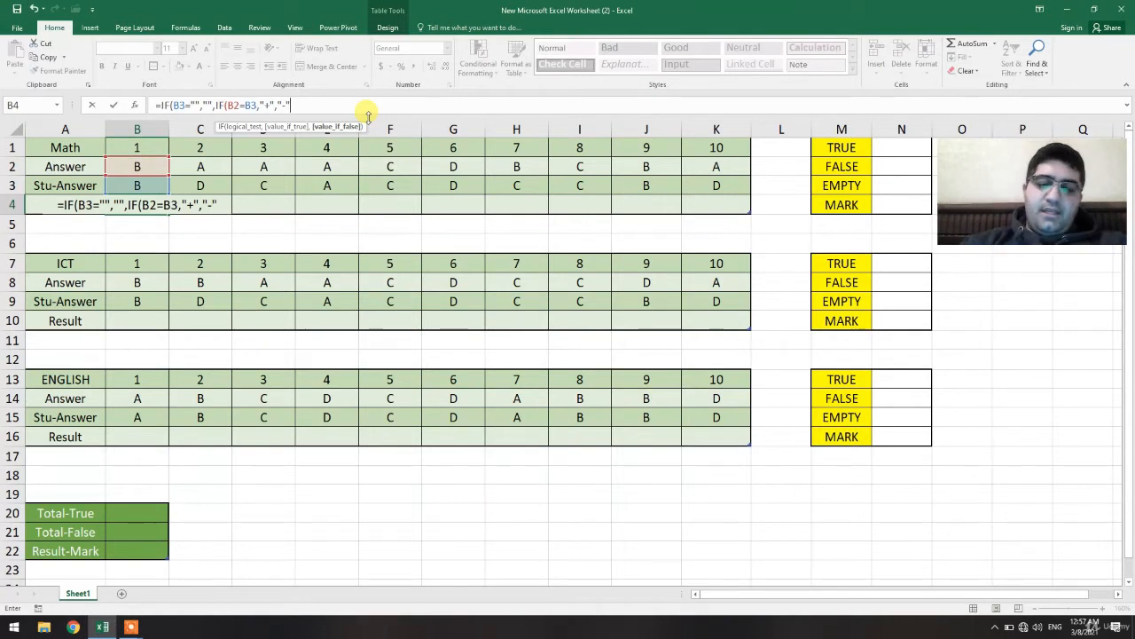
key("Return")
key("Return")
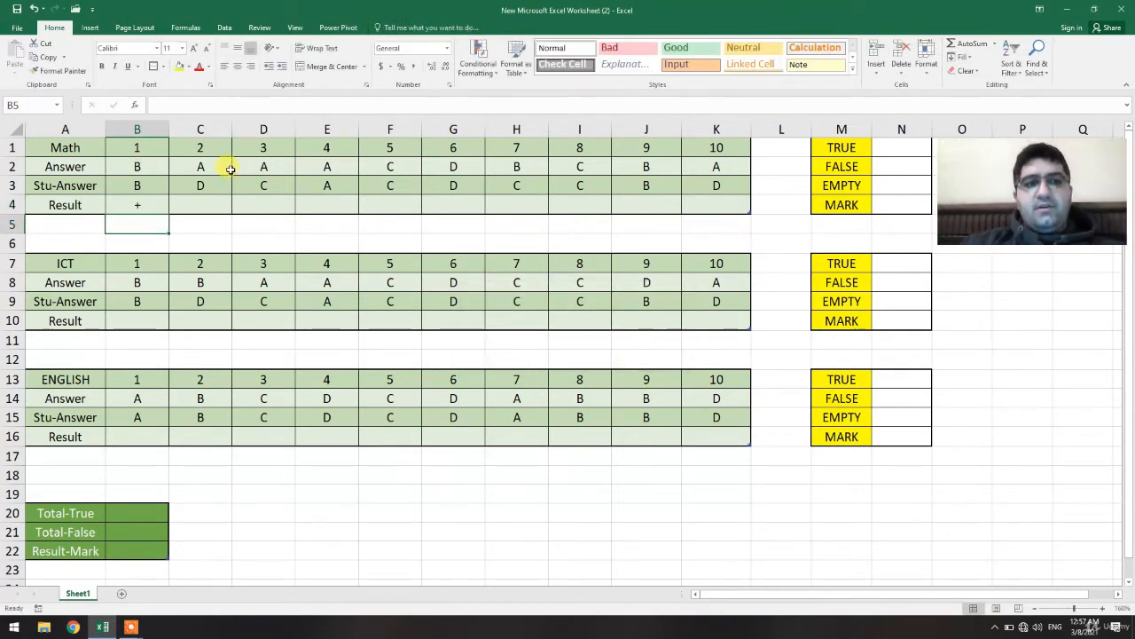
Test the Math result by clearing the student answer in B3, then entering A there.
left_click(150, 185)
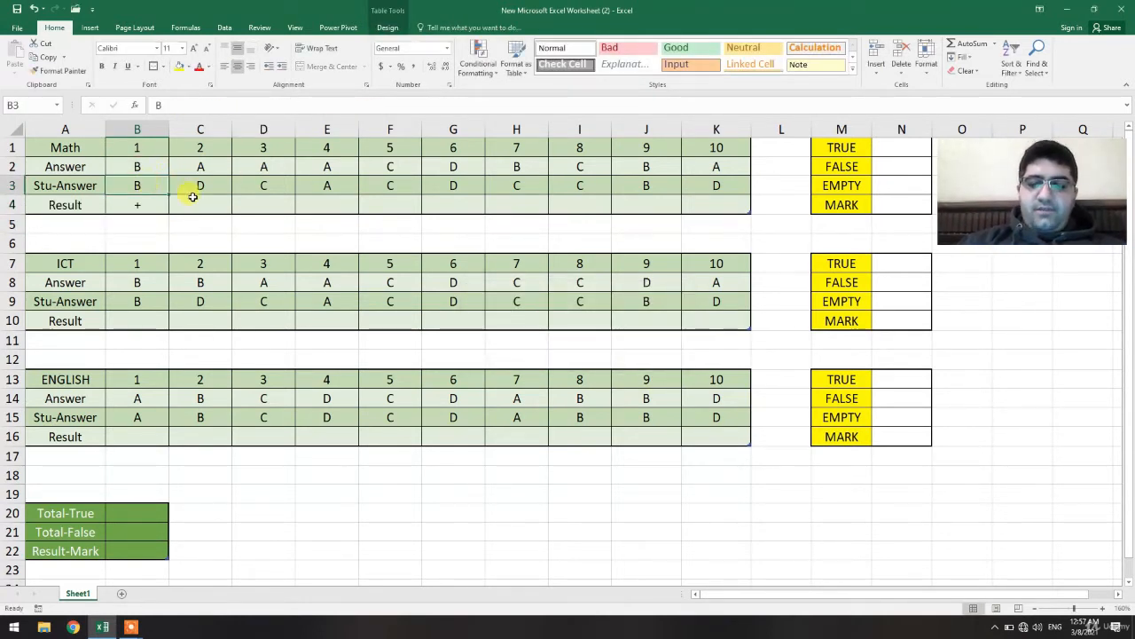
key("Down")
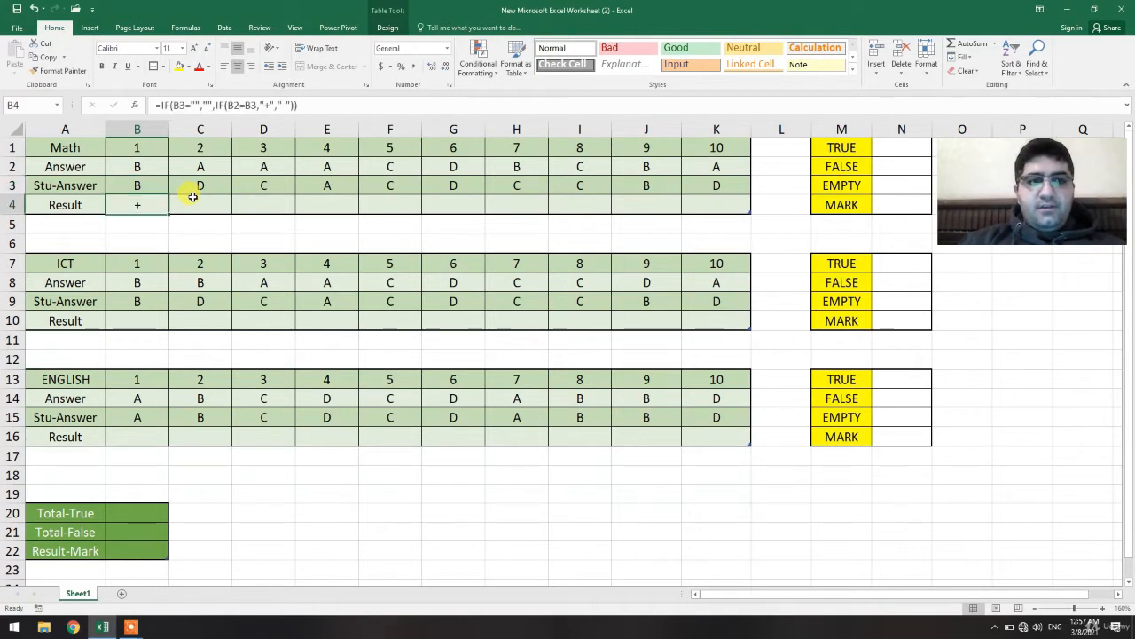
key("Up")
key("Delete")
key("Down")
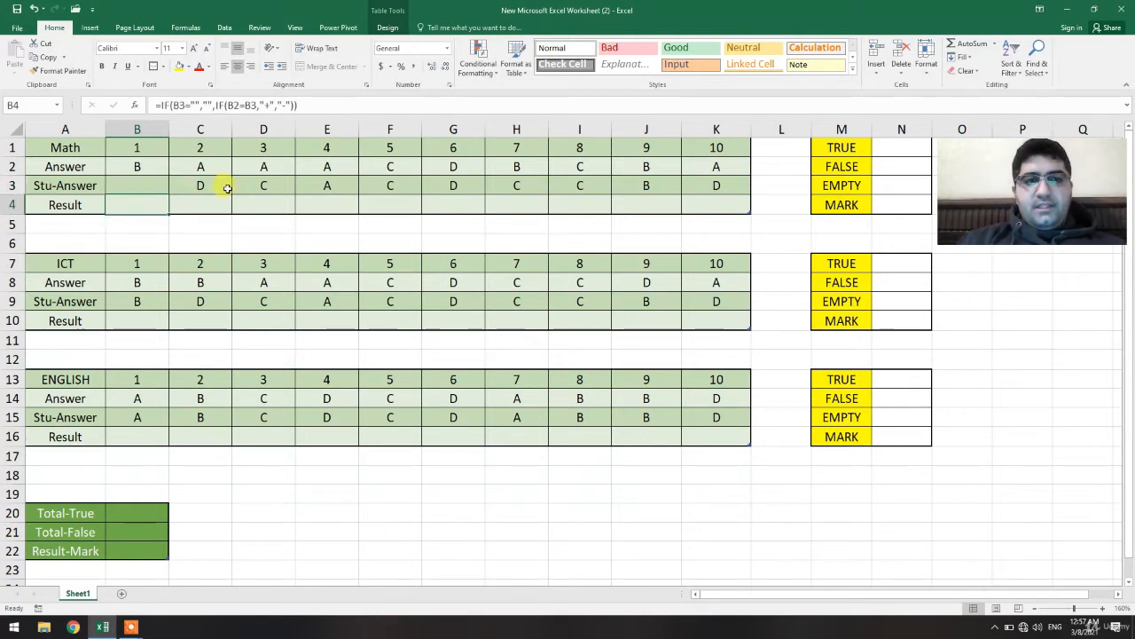
key("Up")
type("A")
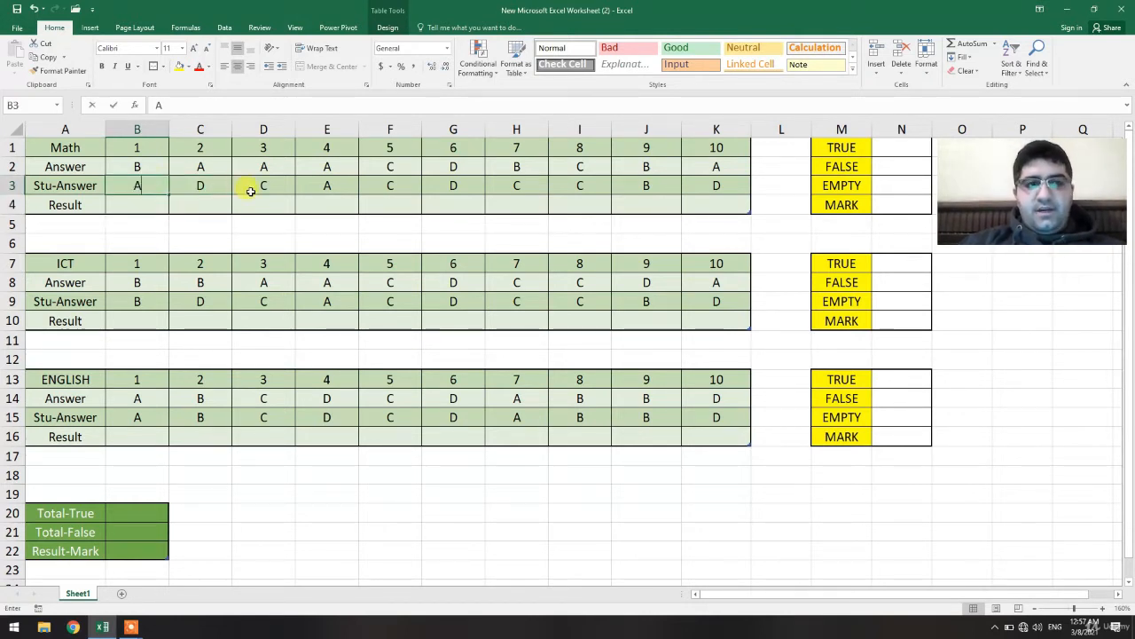
key("Return")
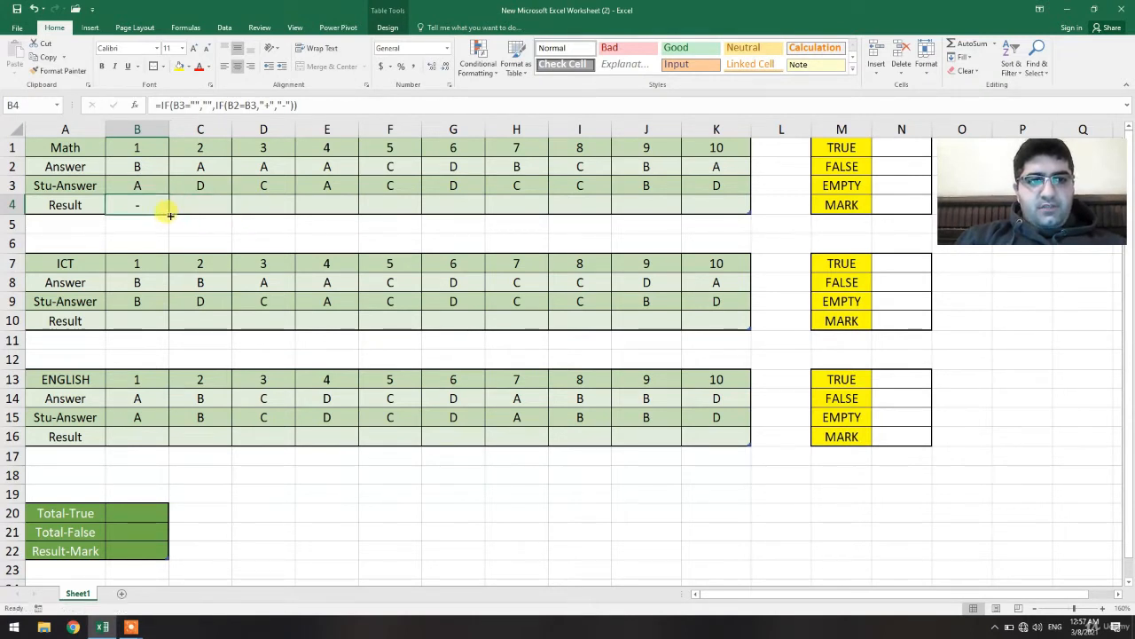
Fill the result formula from B4 across to K4 and inspect the copied formulas in the row.
left_click_drag(170, 215, 734, 216)
left_click(714, 226)
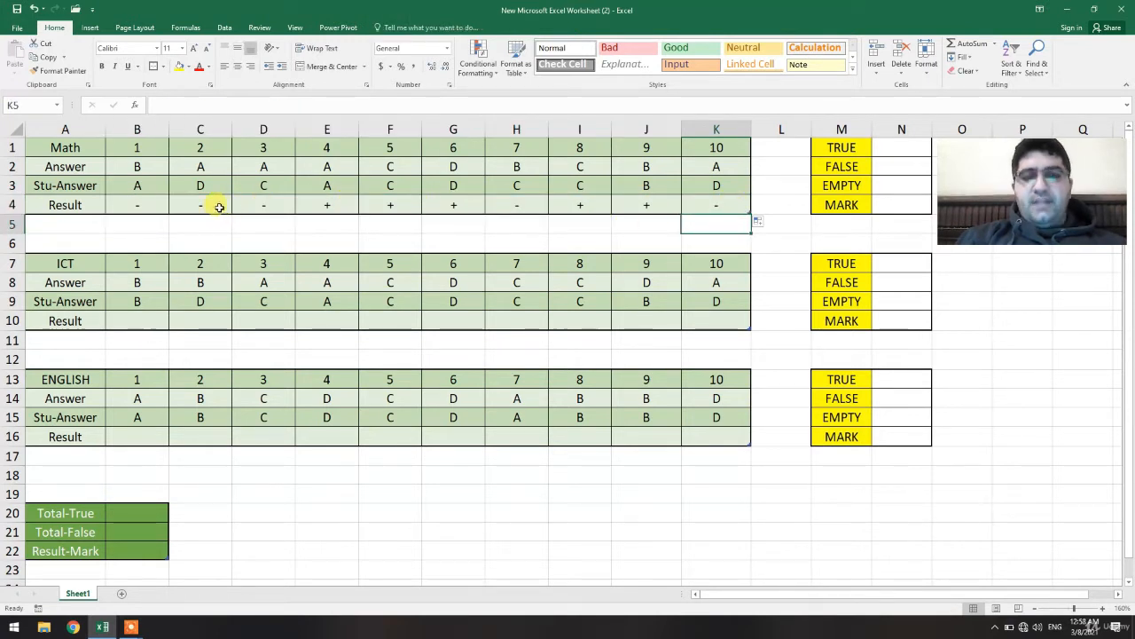
left_click(386, 203)
left_click(467, 204)
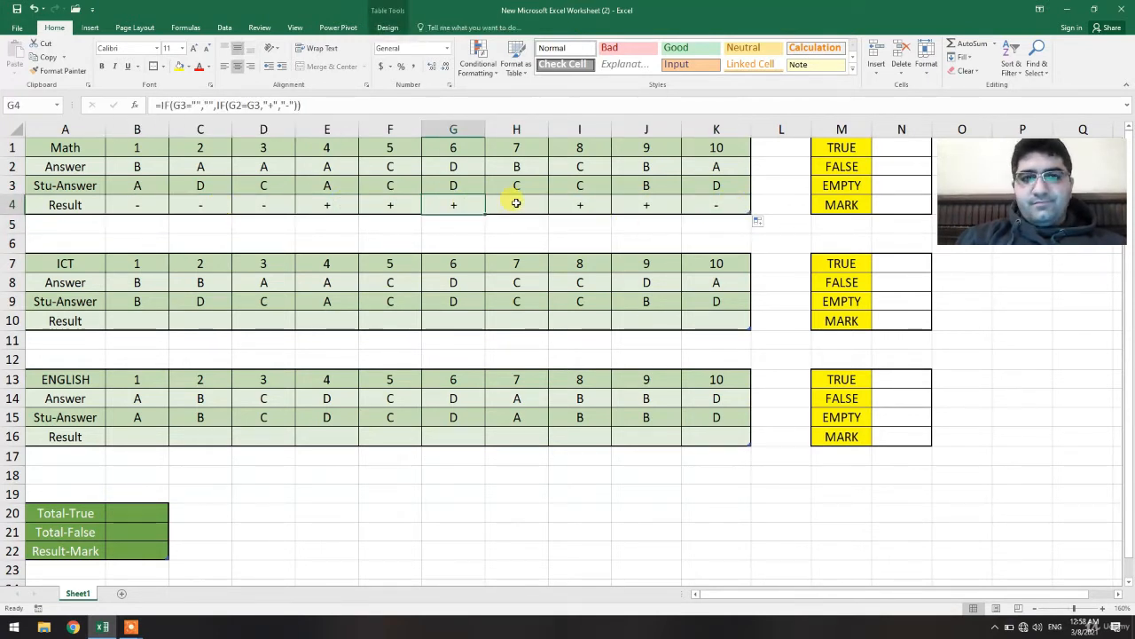
left_click(516, 205)
left_click(584, 207)
left_click(639, 202)
left_click(711, 205)
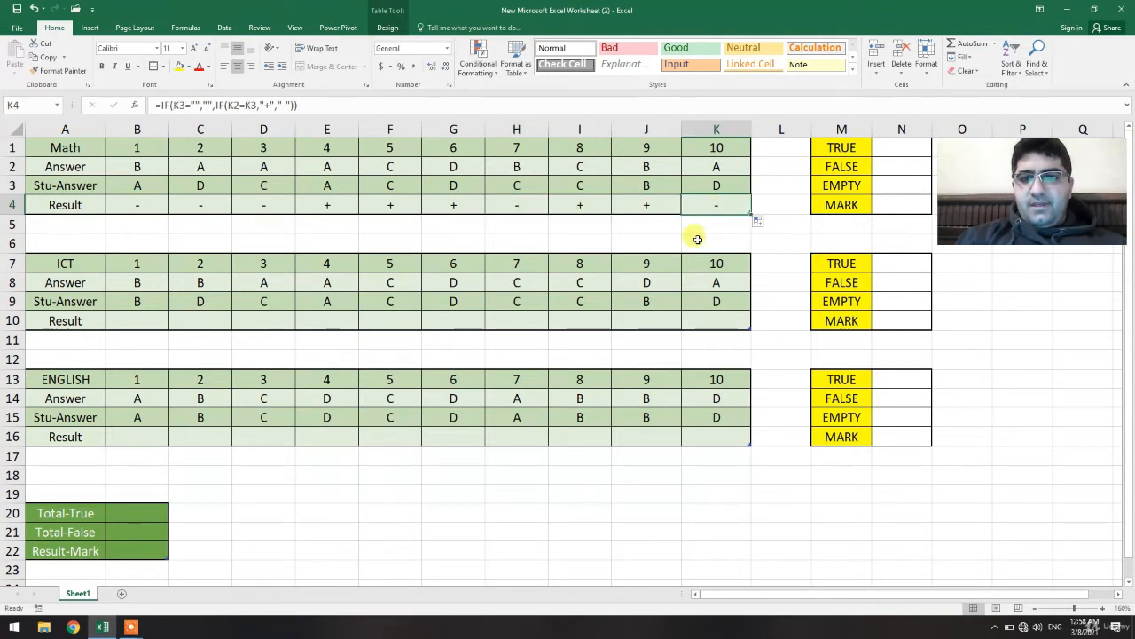
left_click(159, 201)
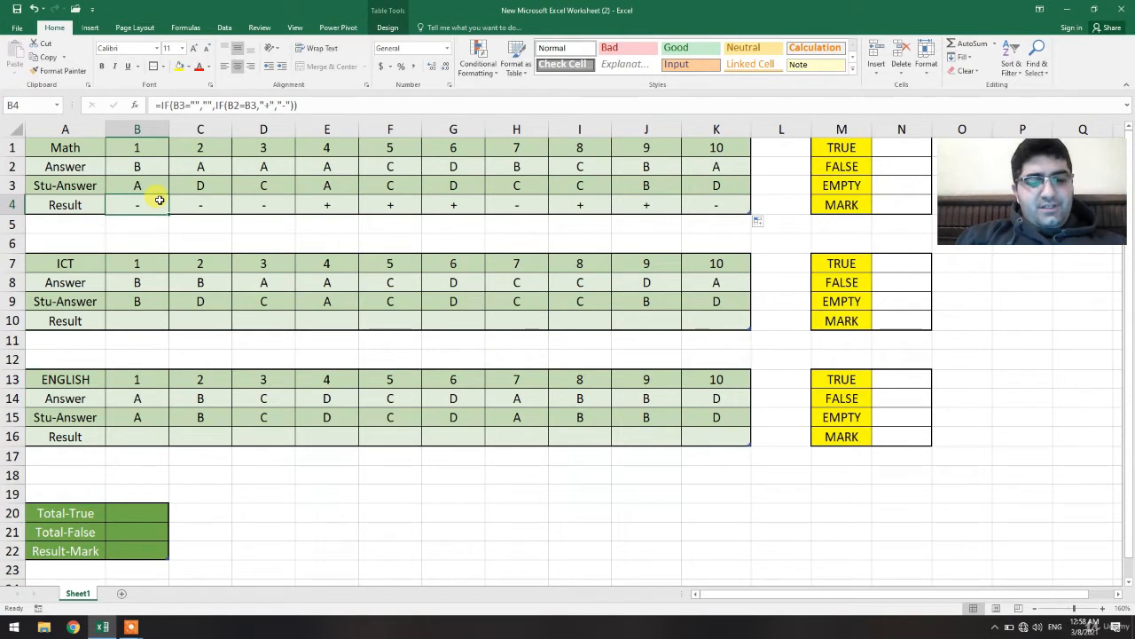
key("ctrl+c")
key("Escape")
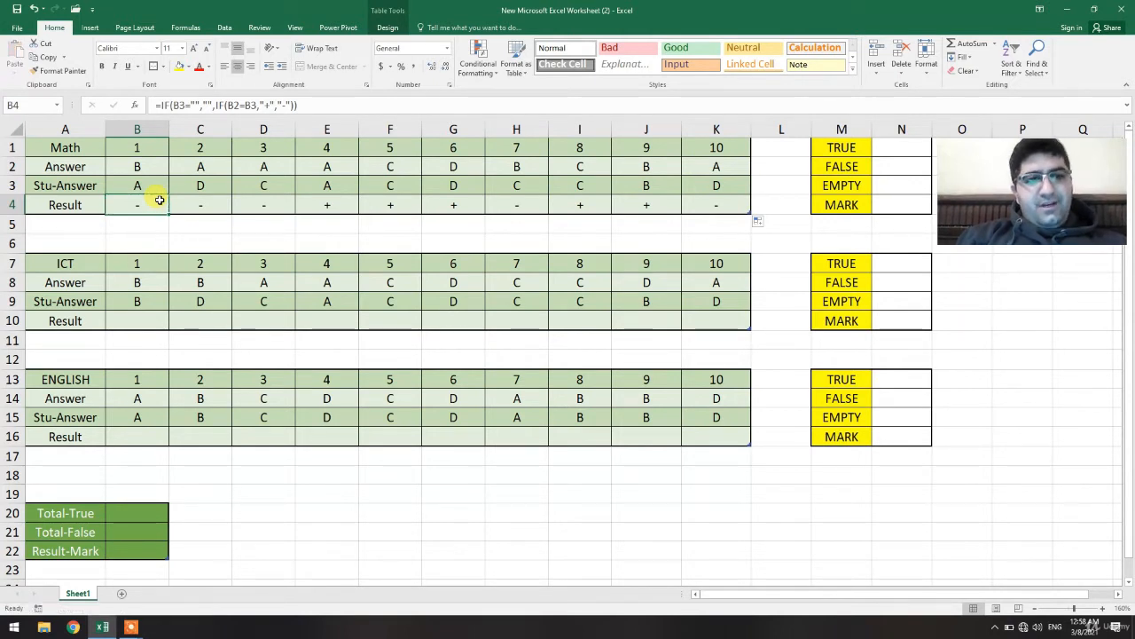
Start an IF formula in the ICT result cell B10 returning an empty string when B9 is empty.
left_click(143, 320)
type("=")
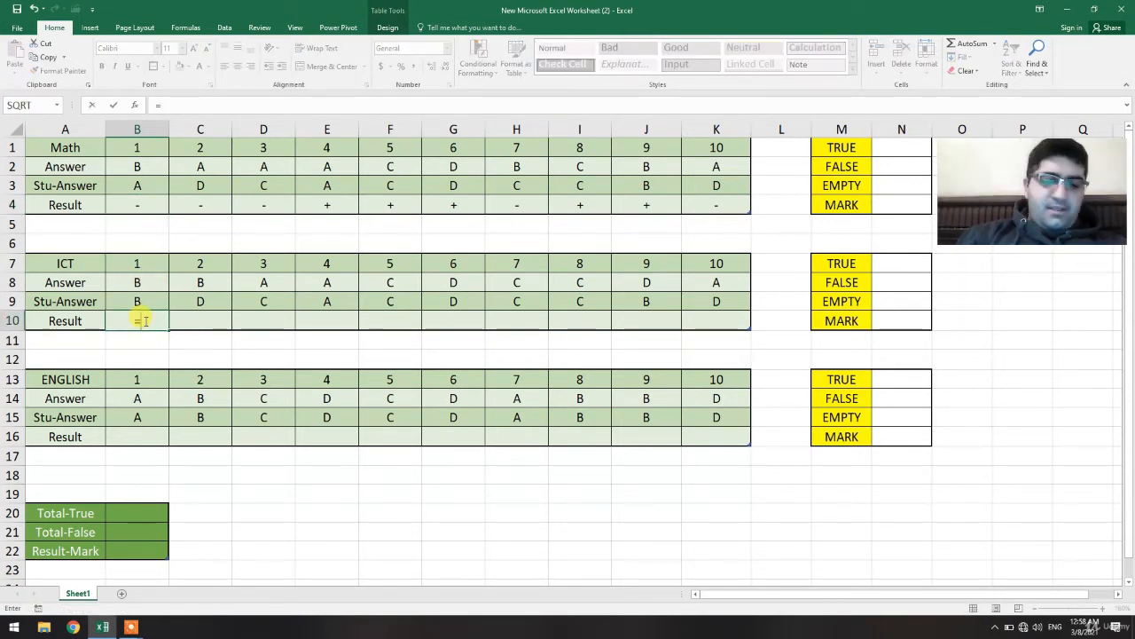
type("if")
left_click(133, 304)
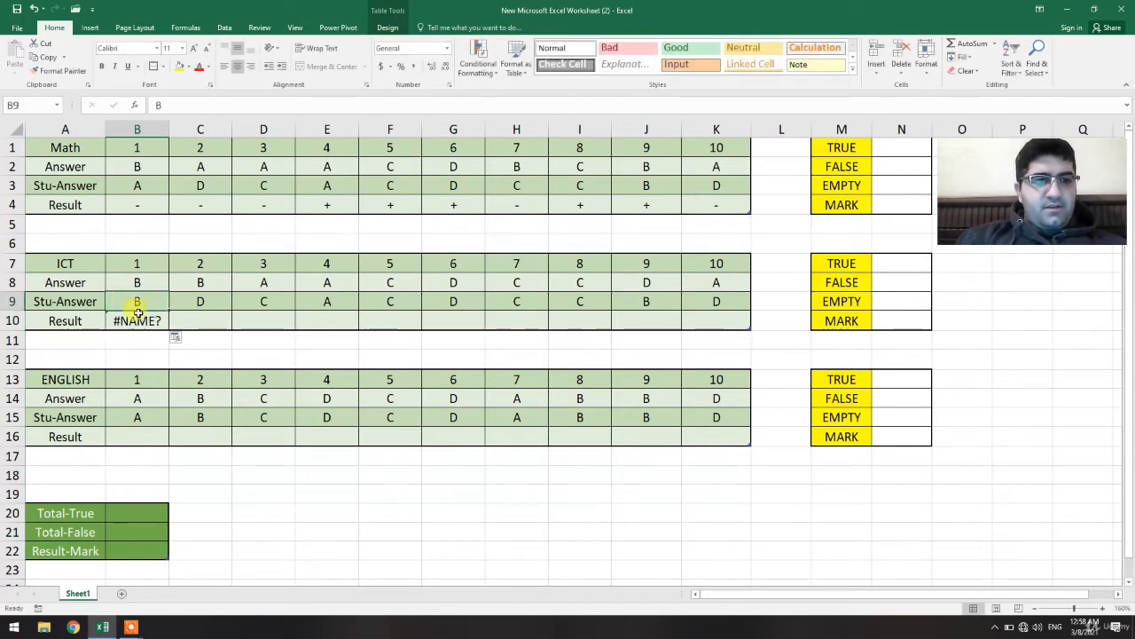
left_click(142, 318)
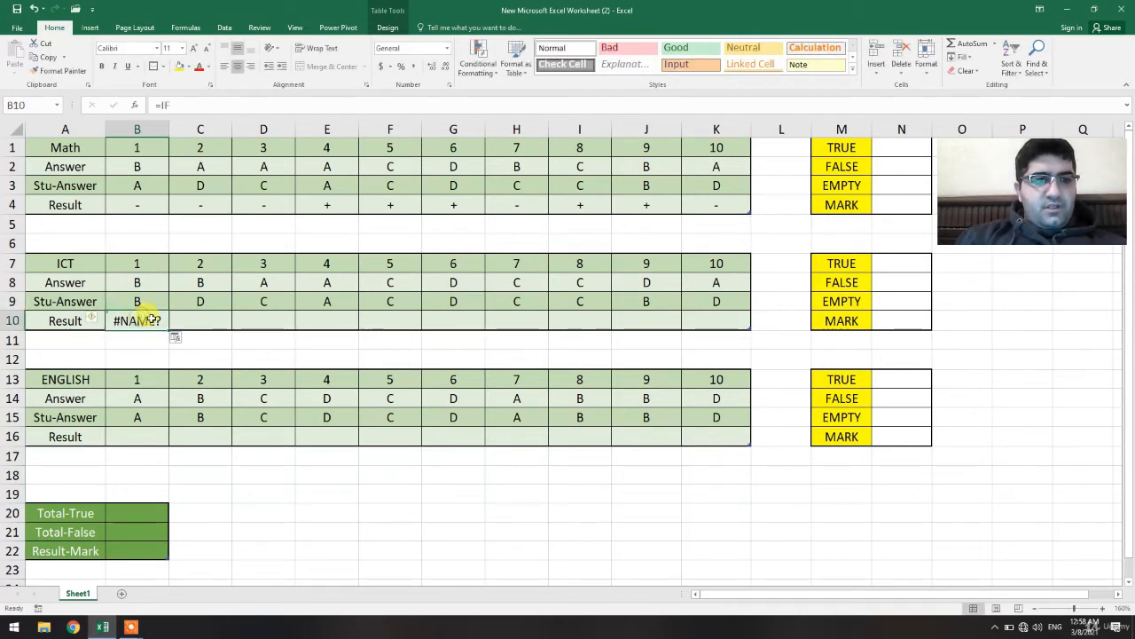
left_click(211, 103)
type("(")
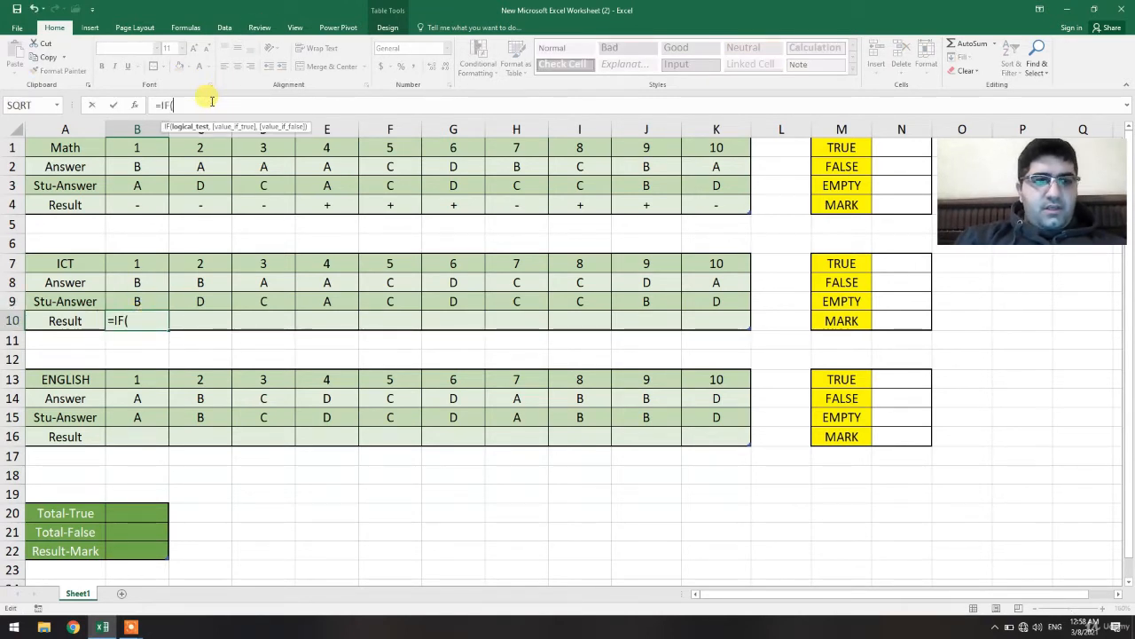
left_click(141, 299)
type("=\"\"")
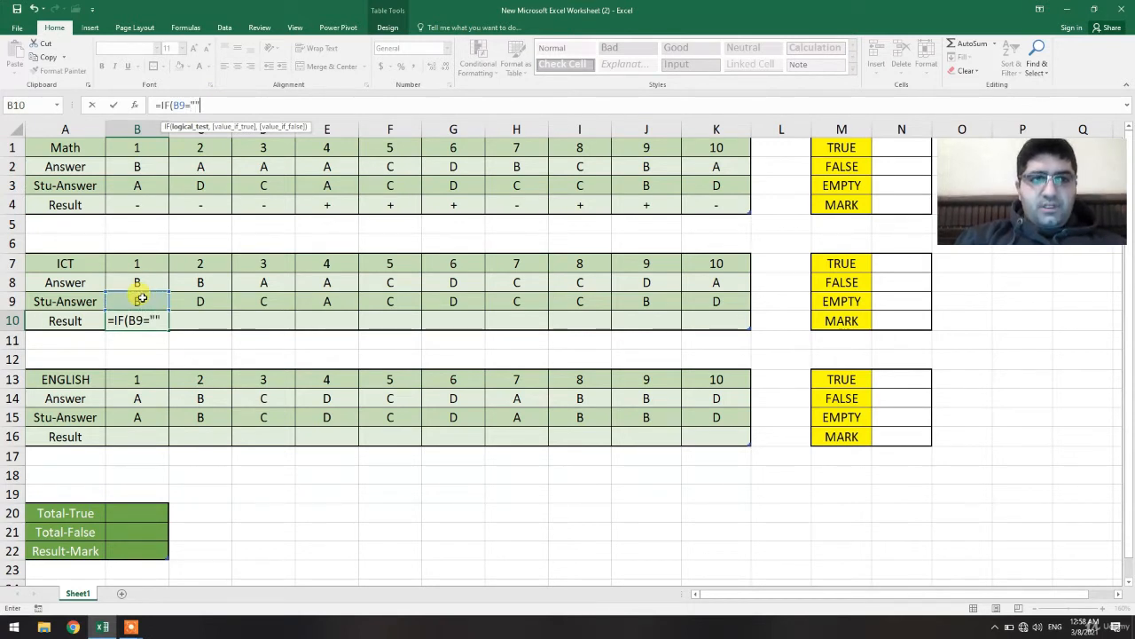
type(",\"\"")
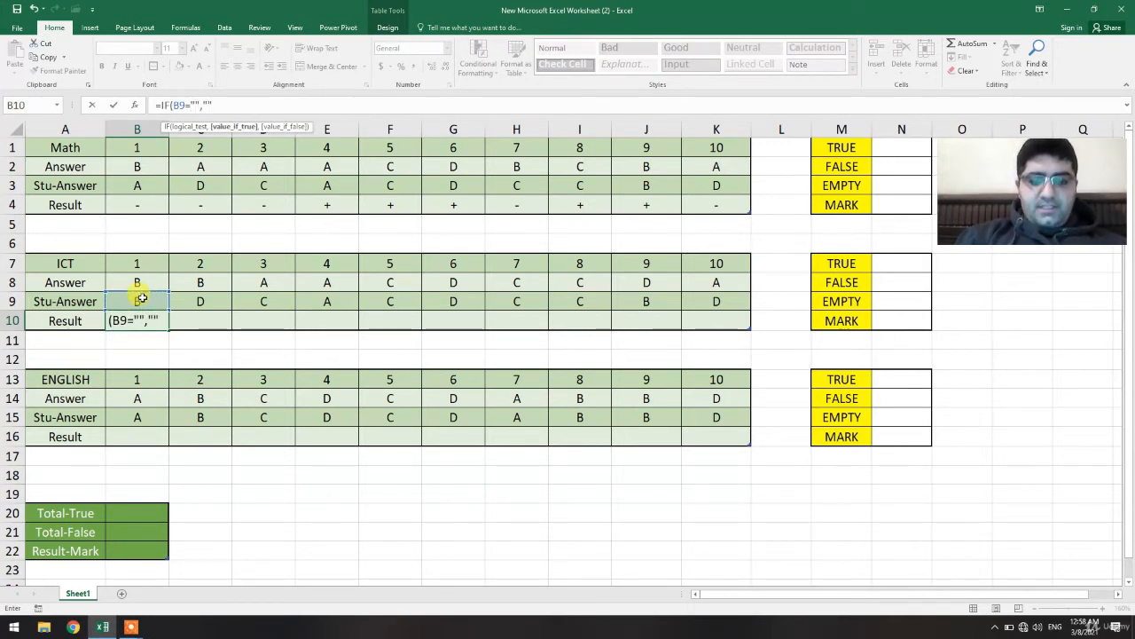
type(",IF")
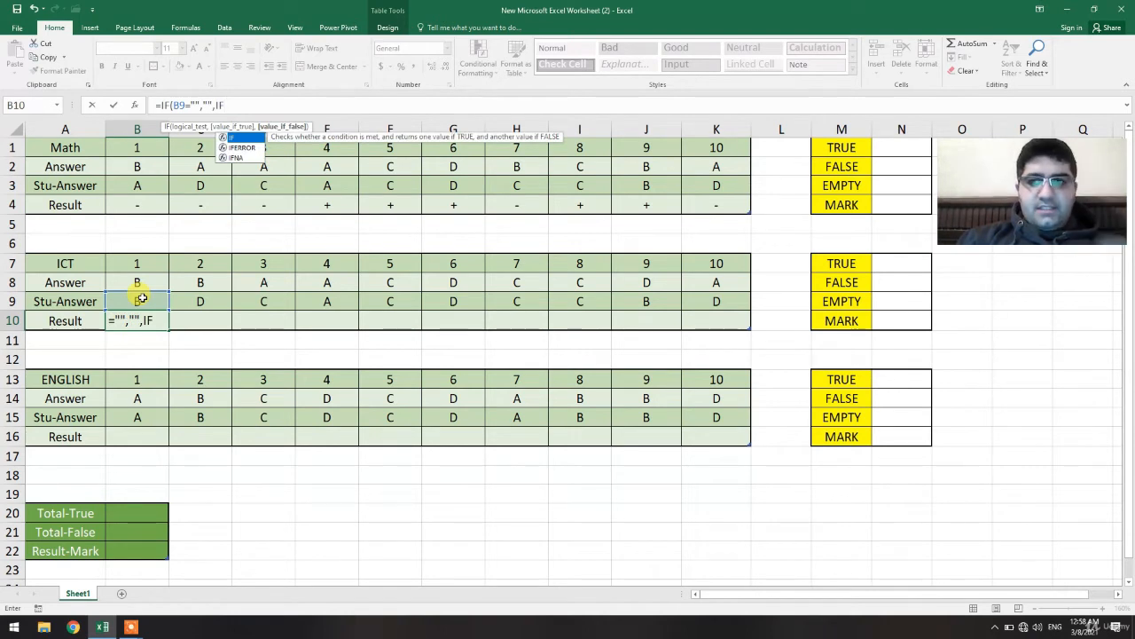
type("(")
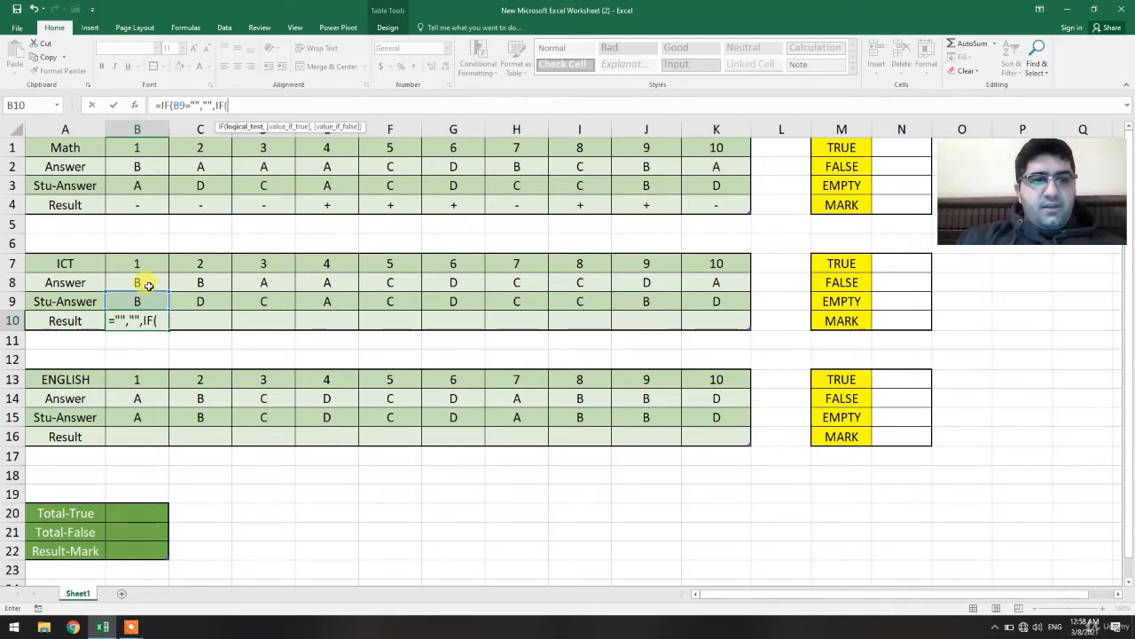
Nest a second IF returning "+" when B8 equals B9 and "-" otherwise, entering it and accepting the suggested correction.
left_click(147, 282)
type("=")
left_click(140, 297)
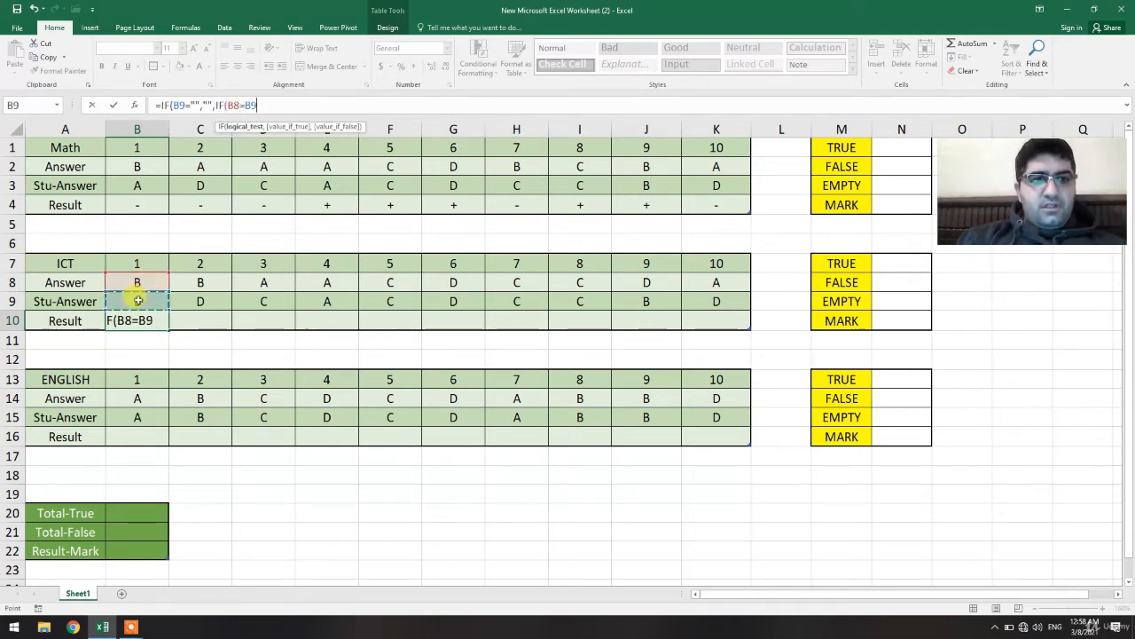
type(",")
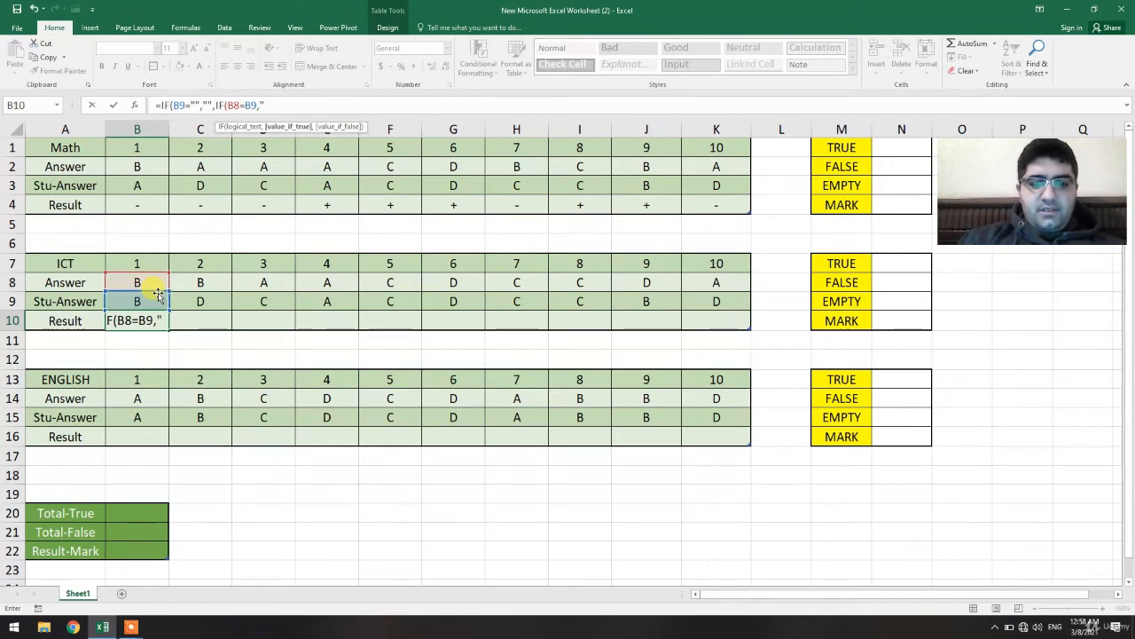
type("\"+\",\"")
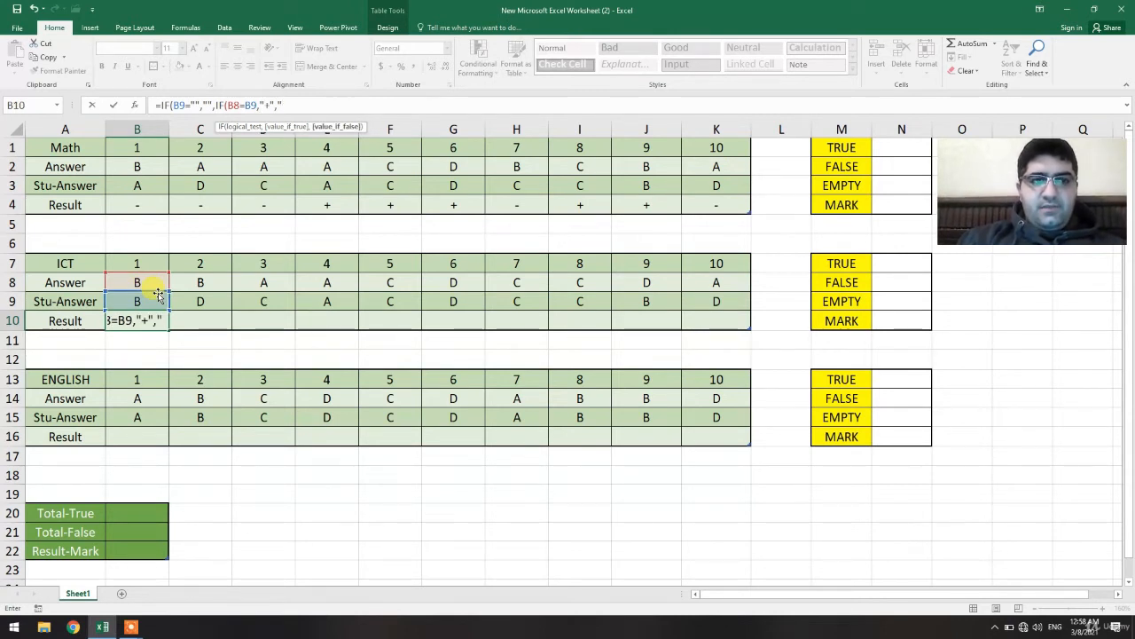
type("-\"")
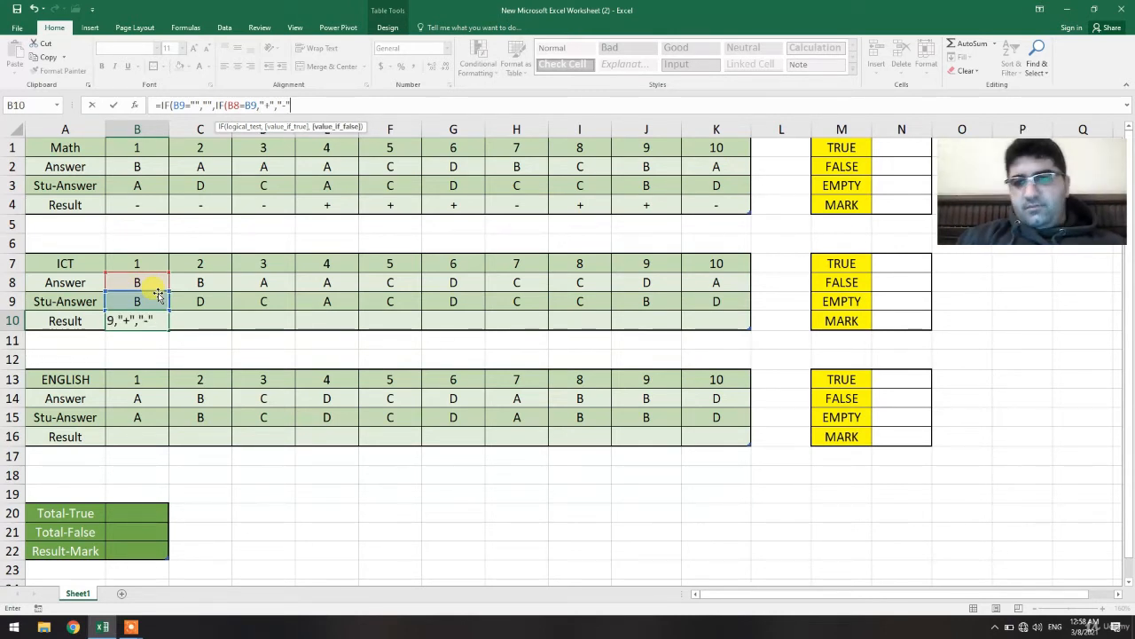
key("Return")
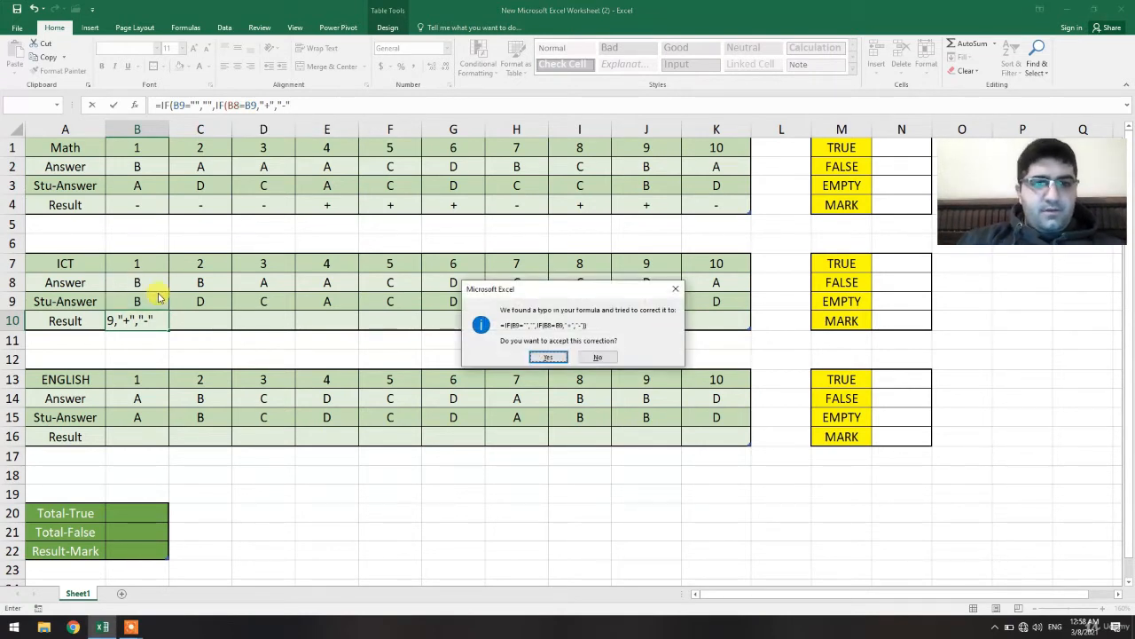
key("Return")
Fill the ICT result formula across to K10 and clear the student answers in F9 through H9.
left_click(157, 317)
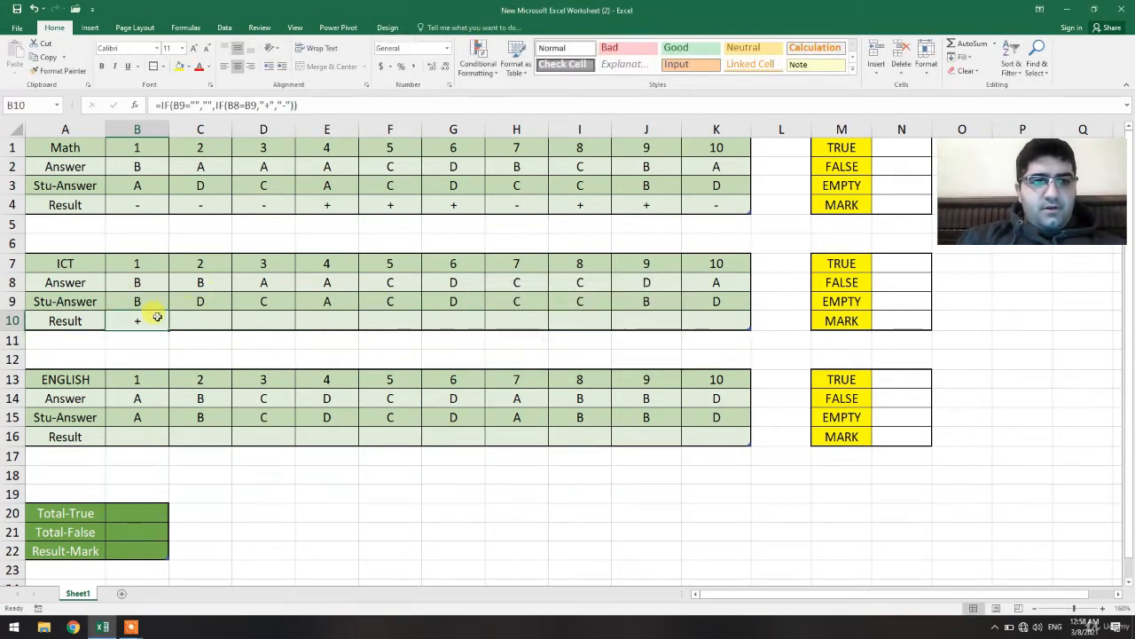
left_click_drag(169, 329, 745, 321)
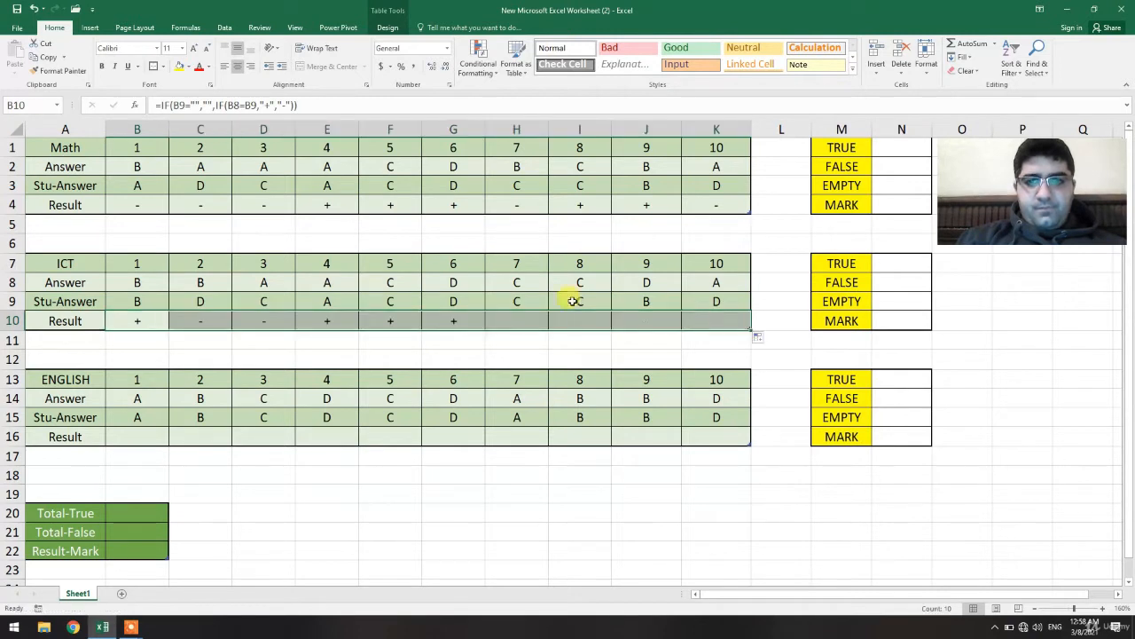
left_click(519, 302)
key("Delete")
key("Left")
key("Delete")
key("Left")
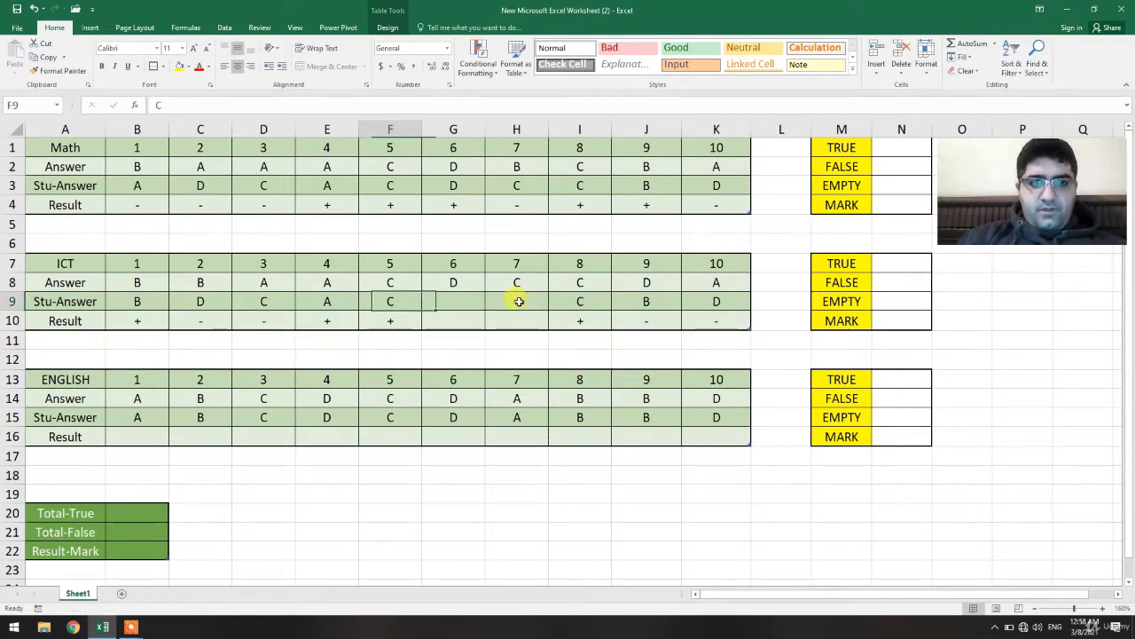
key("Delete")
key("Left")
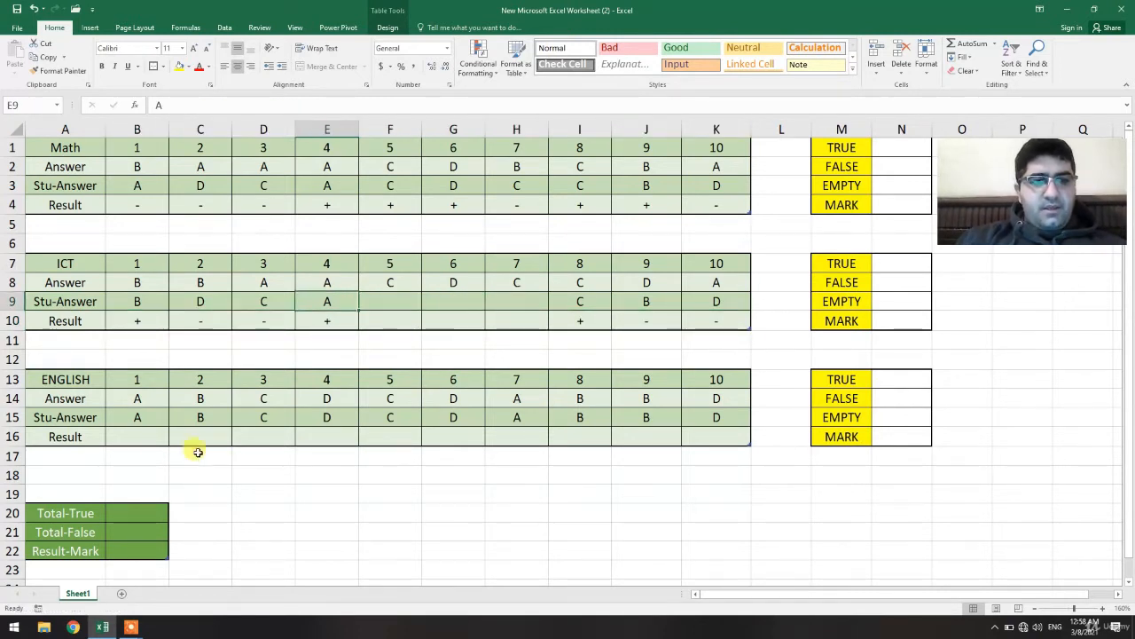
Start an IF formula in the English result cell B16 returning an empty string when B15 is empty.
left_click(146, 434)
type("=")
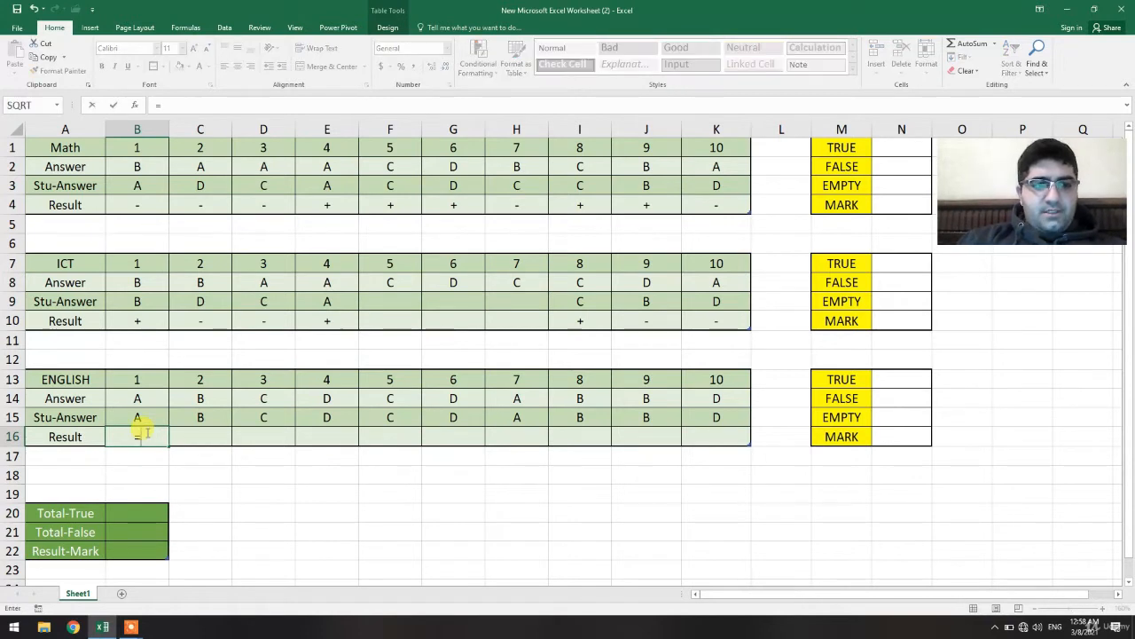
type("IF")
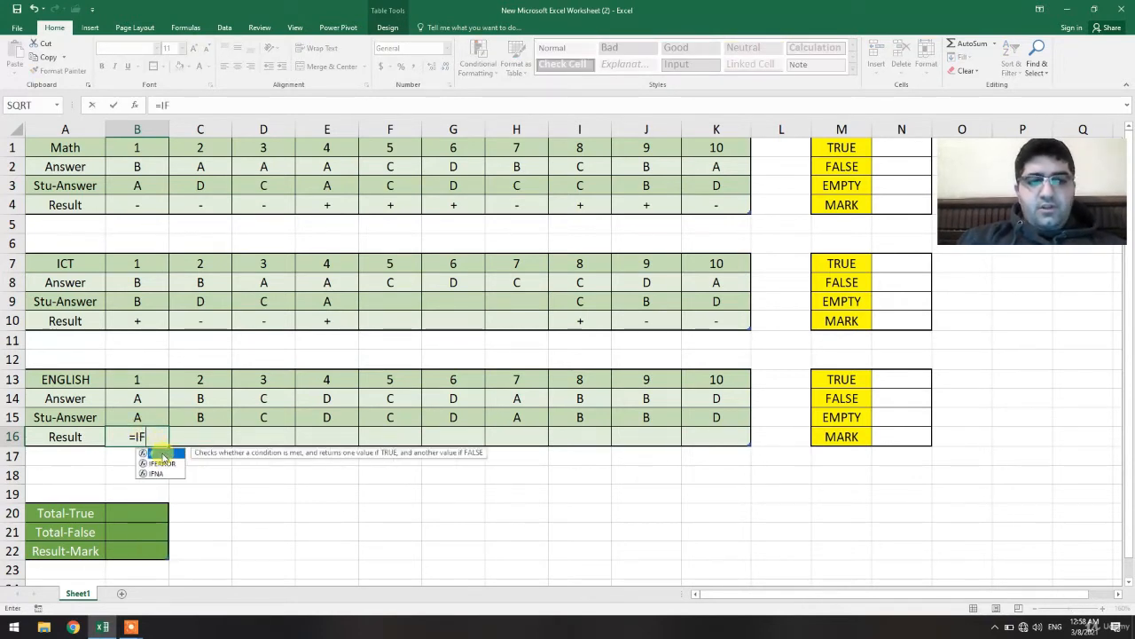
double_click(162, 454)
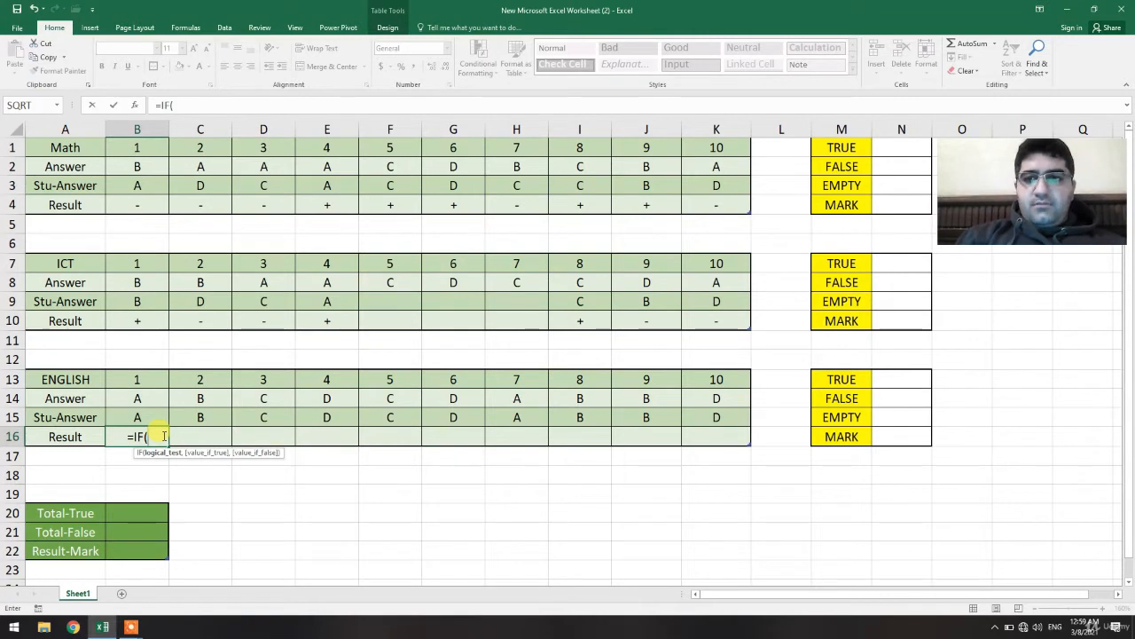
left_click(146, 410)
type("=\"\",")
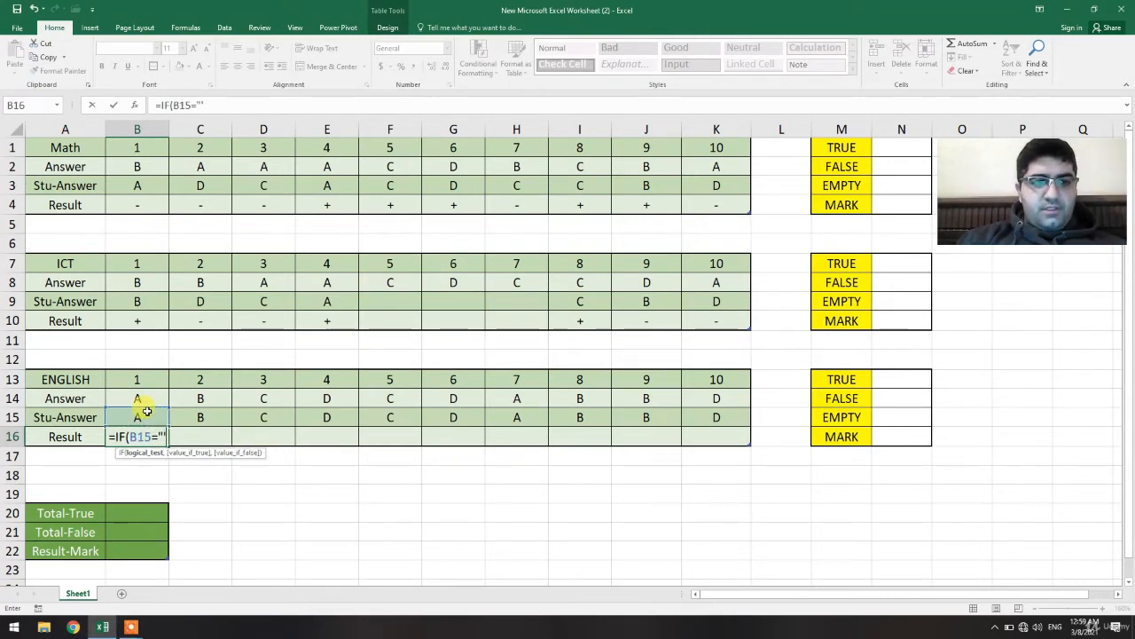
type("\"\",")
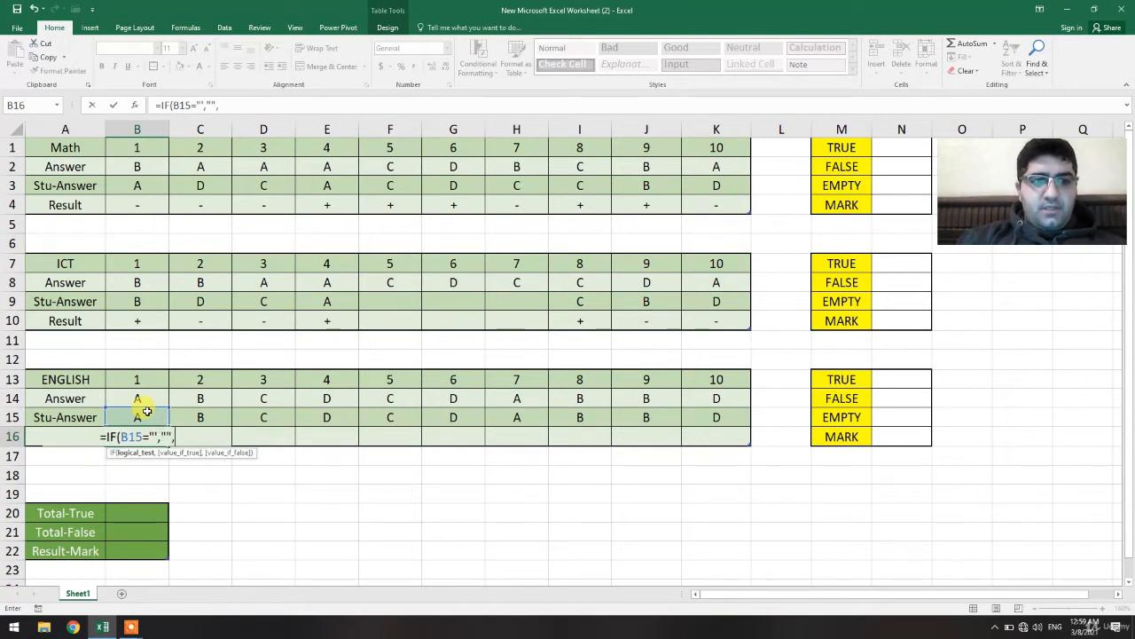
type("I")
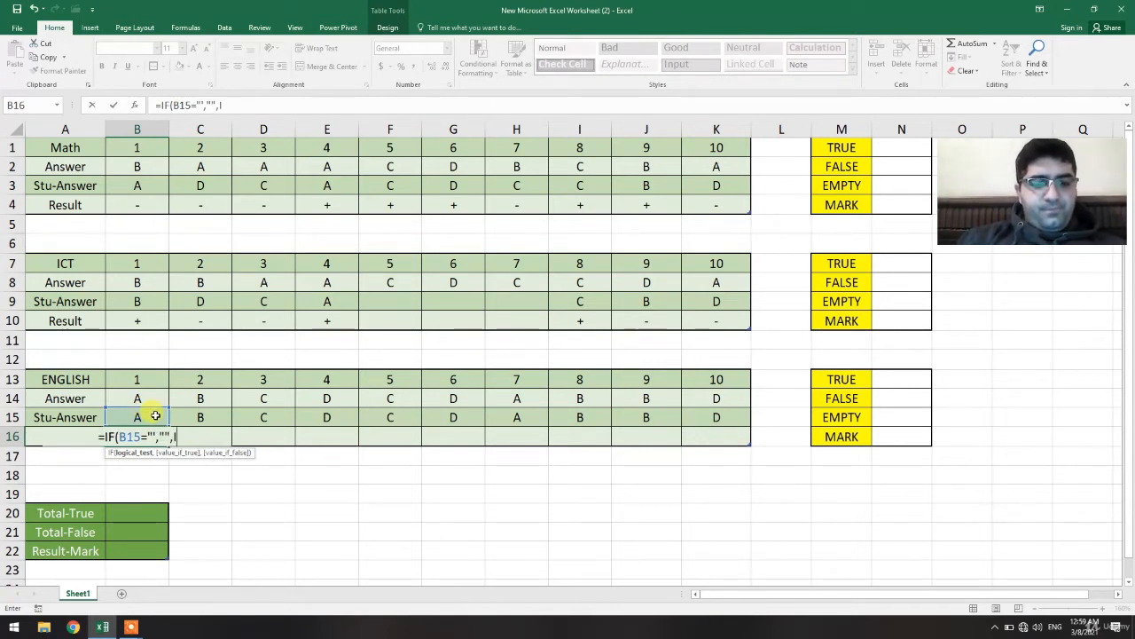
key("BackSpace")
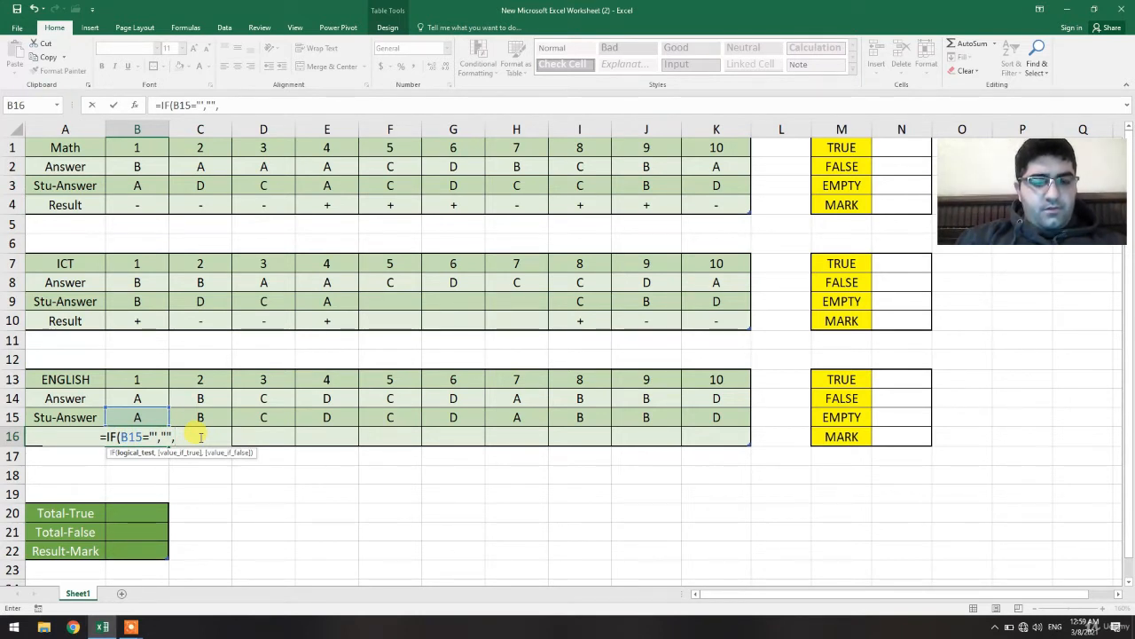
type("IF(")
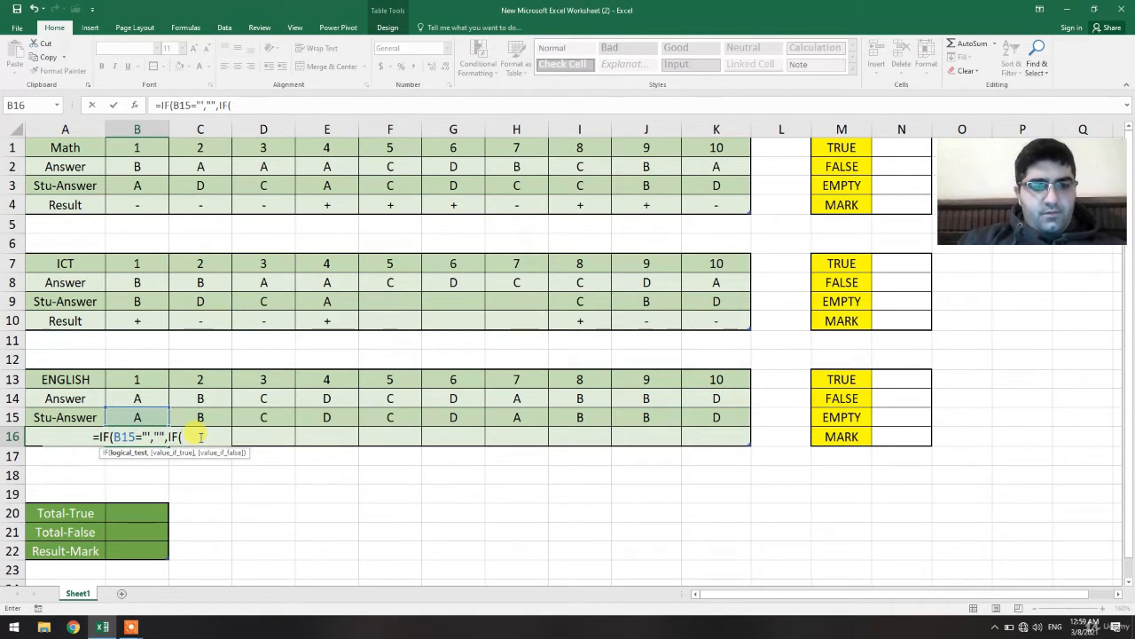
left_click(144, 413)
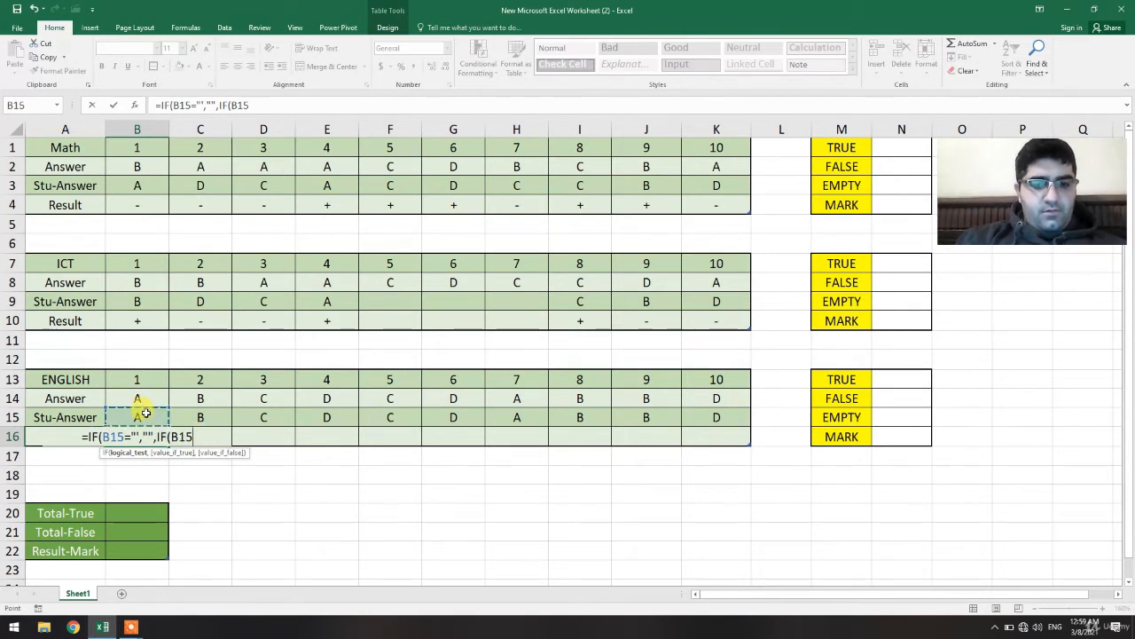
type("=")
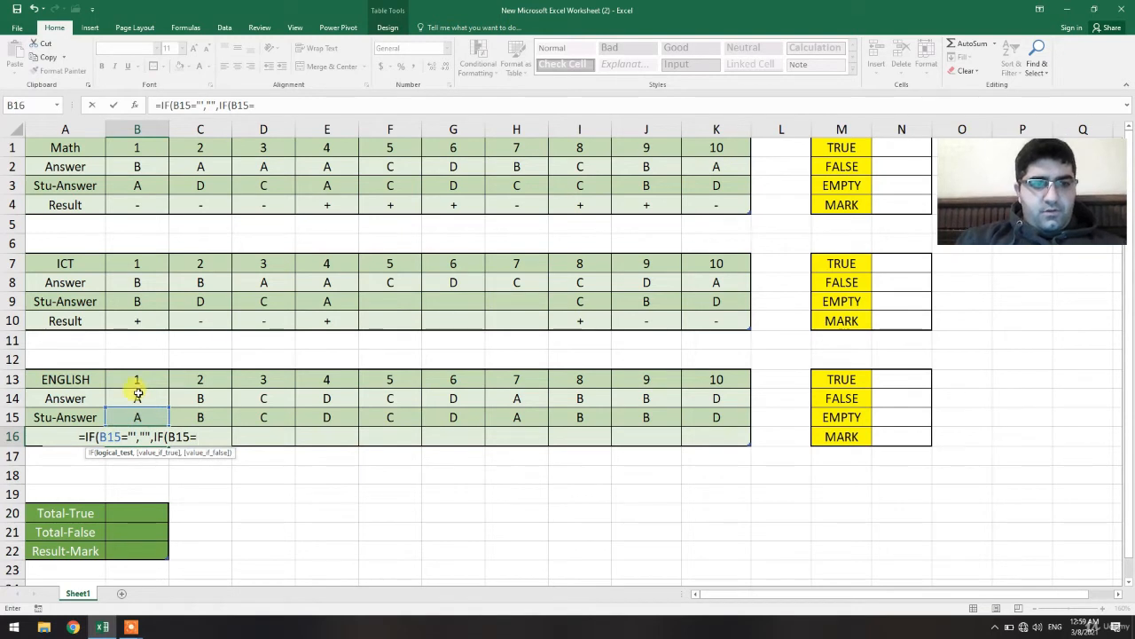
left_click(137, 393)
type(",")
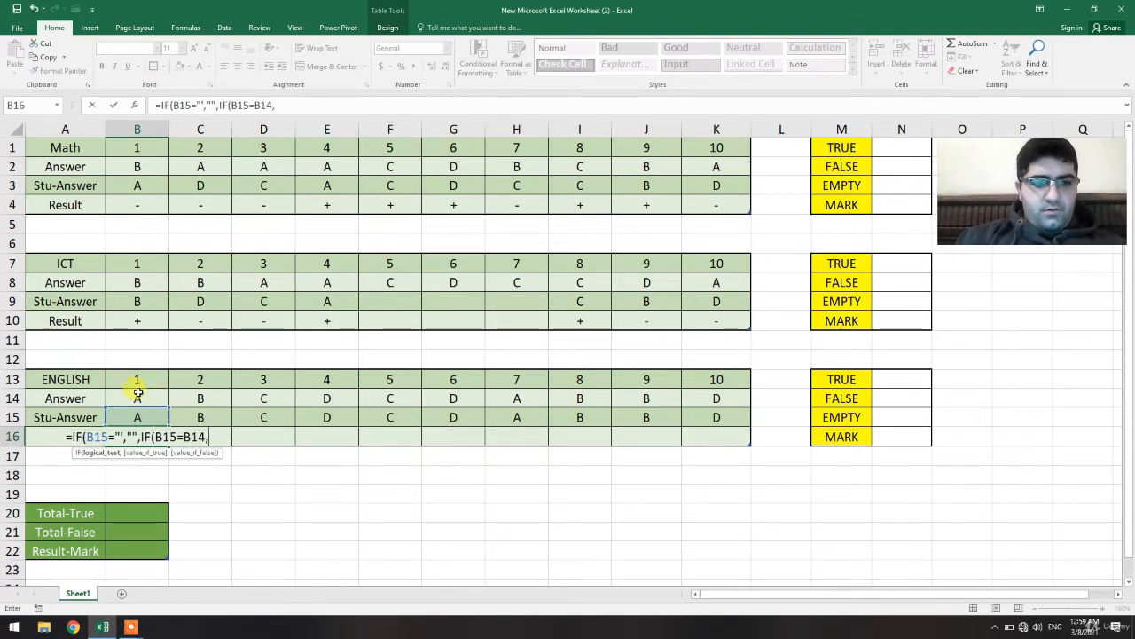
key("BackSpace")
key("BackSpace")
key("BackSpace")
key("BackSpace")
key("BackSpace")
key("BackSpace")
key("BackSpace")
key("BackSpace")
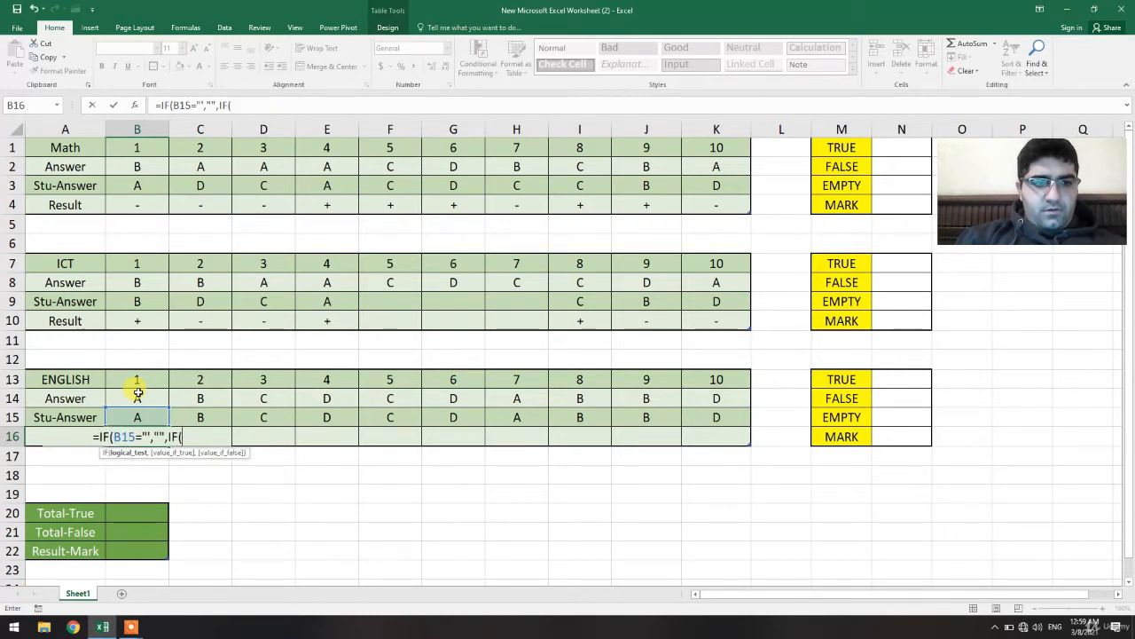
key("BackSpace")
key("BackSpace")
key("BackSpace")
key("BackSpace")
key("BackSpace")
key("BackSpace")
key("BackSpace")
key("BackSpace")
key("BackSpace")
key("BackSpace")
key("BackSpace")
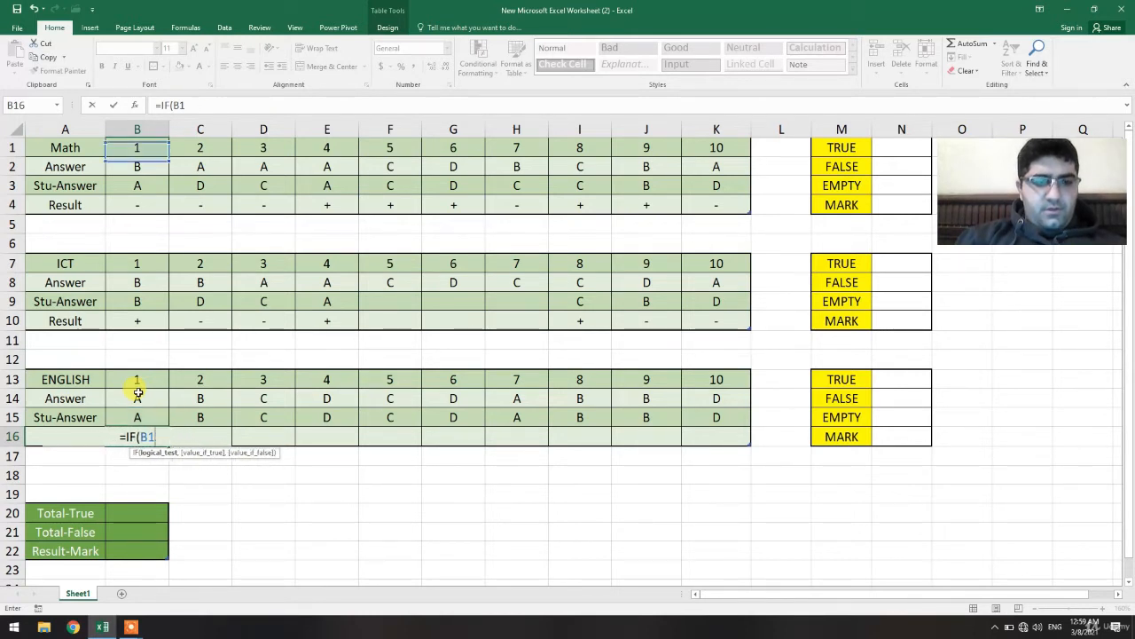
key("BackSpace")
key("BackSpace")
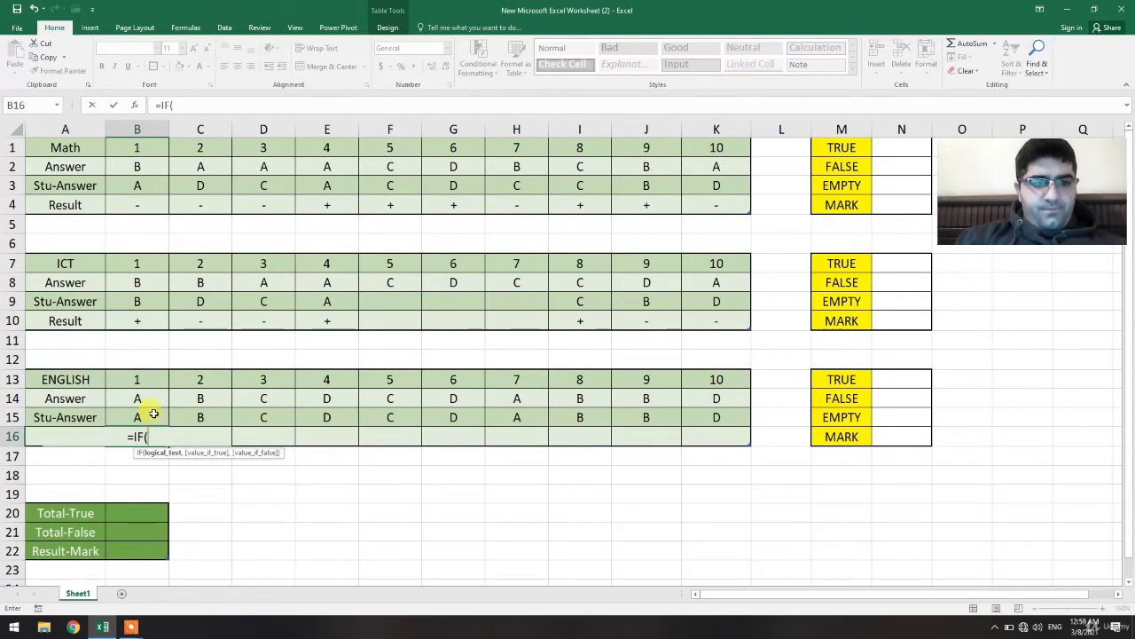
Re-enter the outer IF in B16 returning an empty string when B15 is empty, and start a nested IF.
left_click(154, 414)
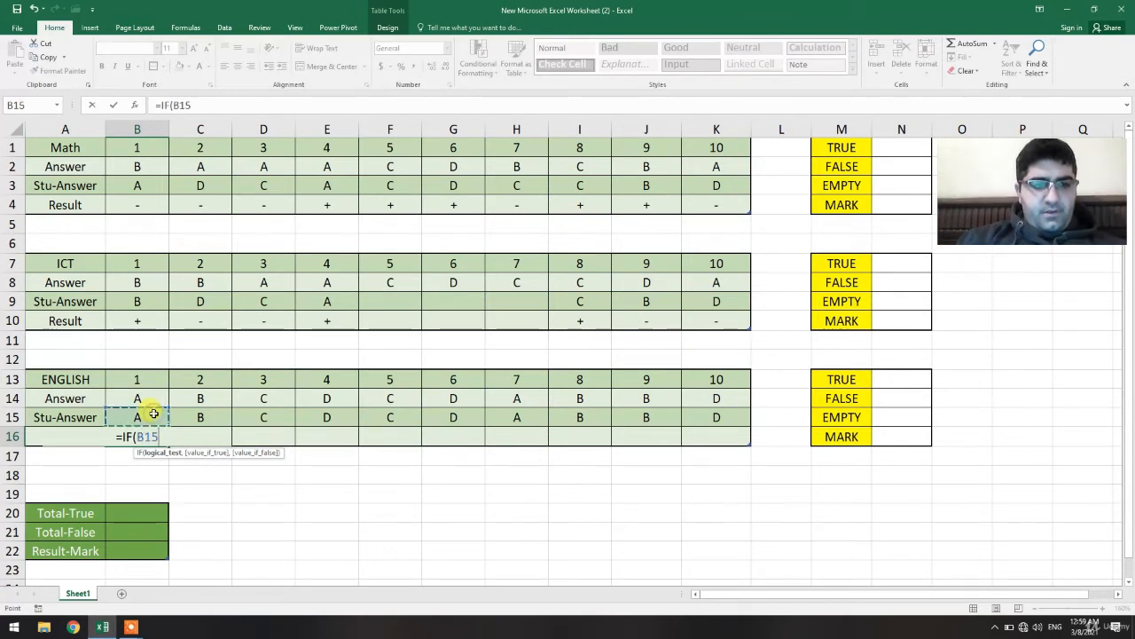
type("=")
type("\"\",")
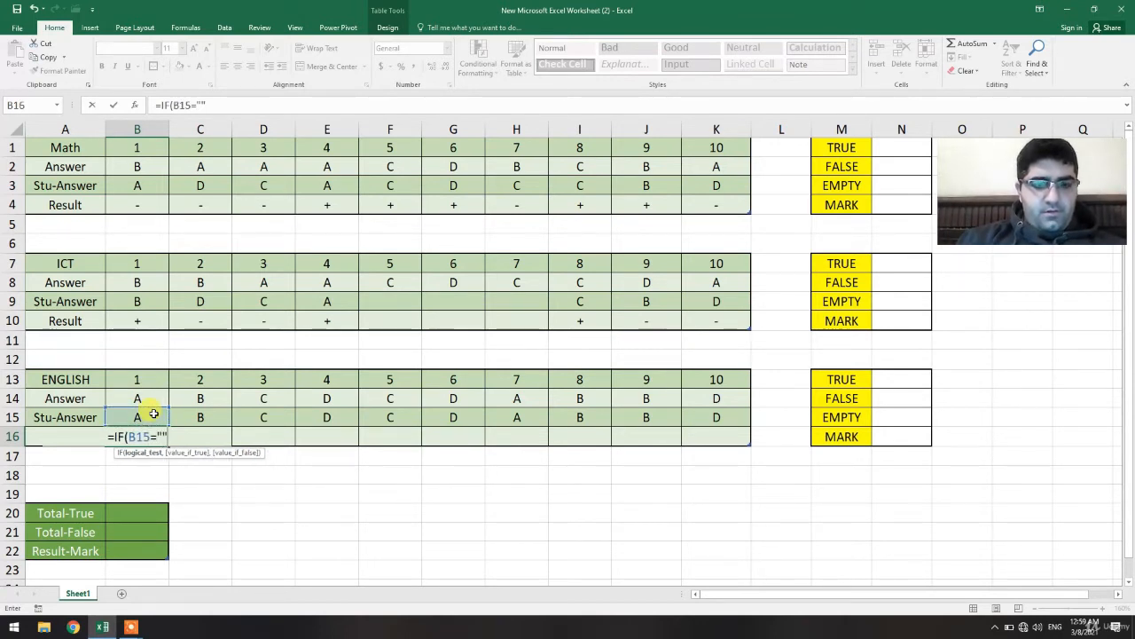
type("\"\",")
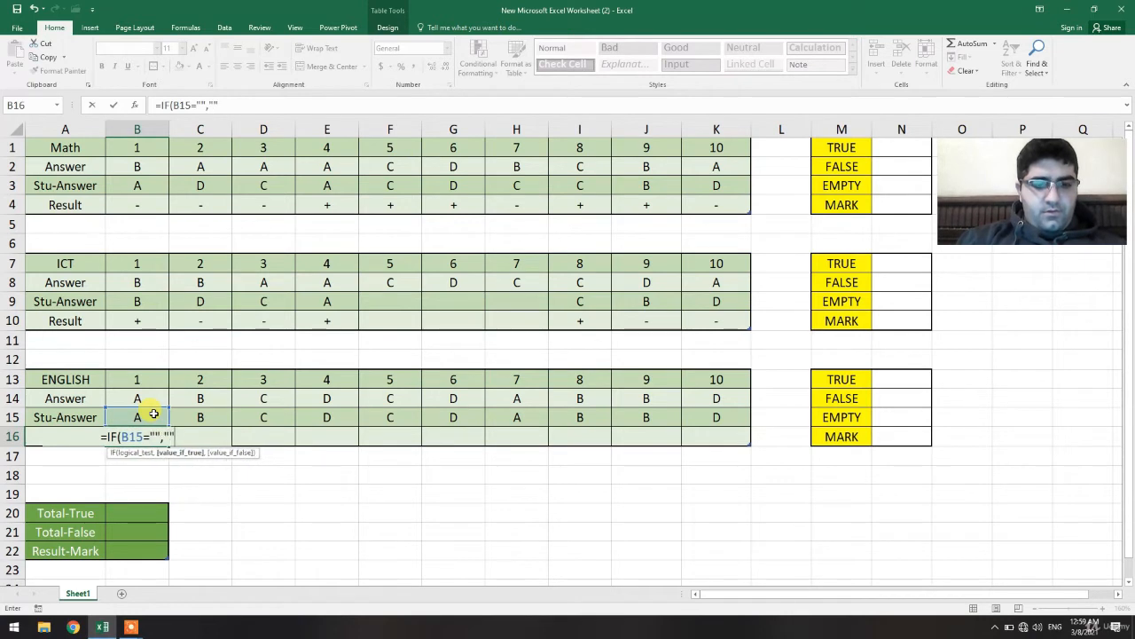
type("IF")
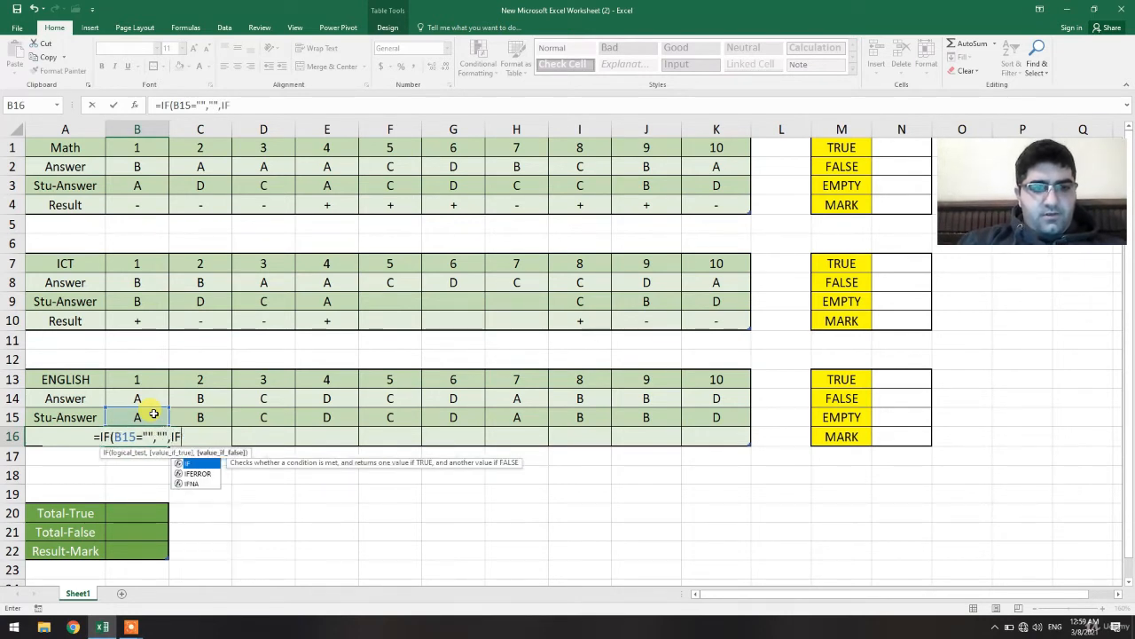
double_click(205, 463)
Complete the nested IF returning "+" when B15 equals B14 and "-" otherwise, and enter the formula.
left_click(158, 417)
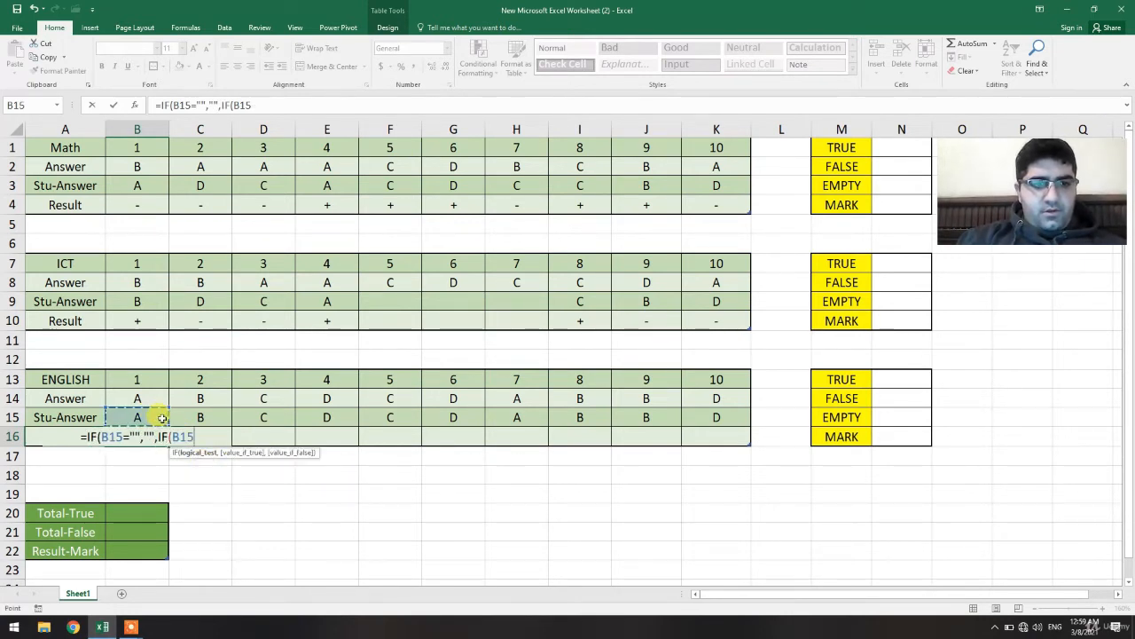
type("=")
left_click(146, 397)
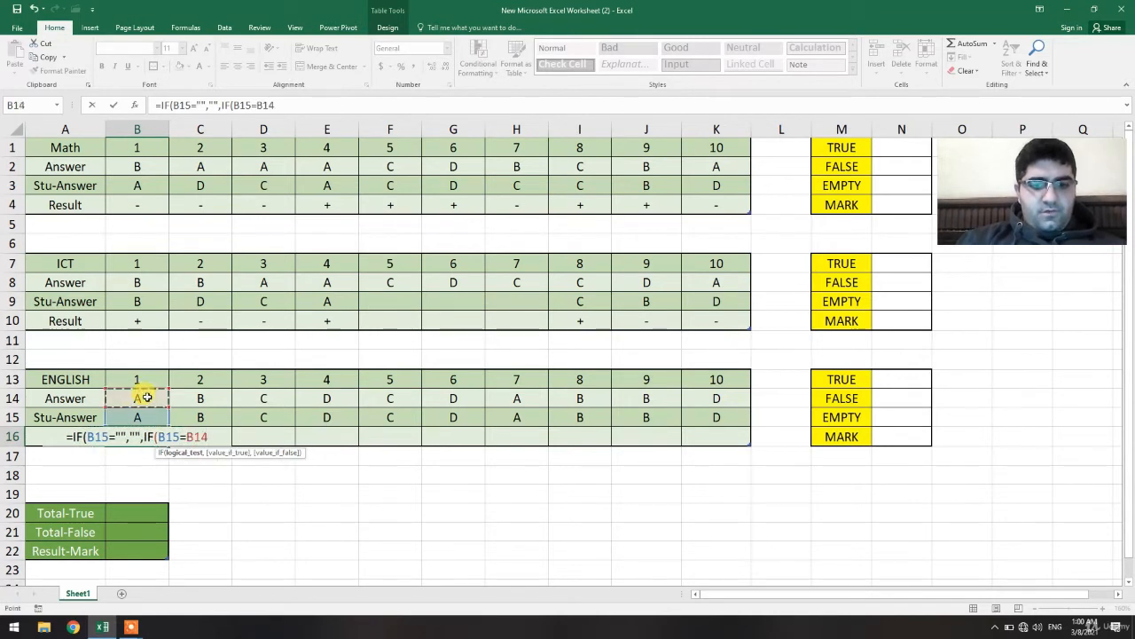
type(",\"\"")
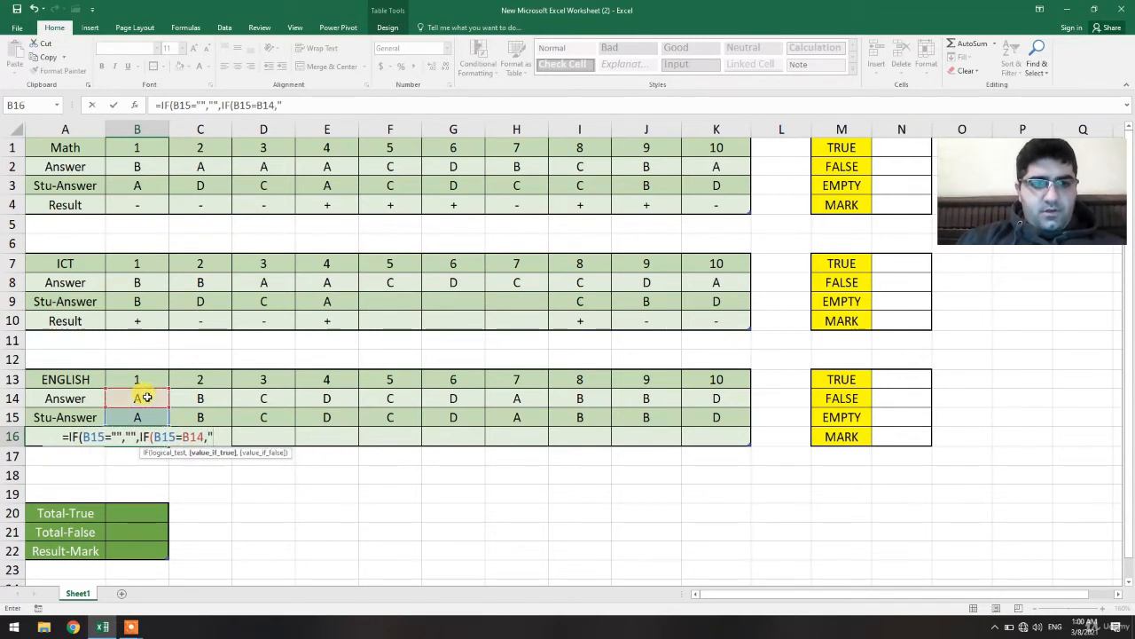
key("BackSpace")
type("+\"")
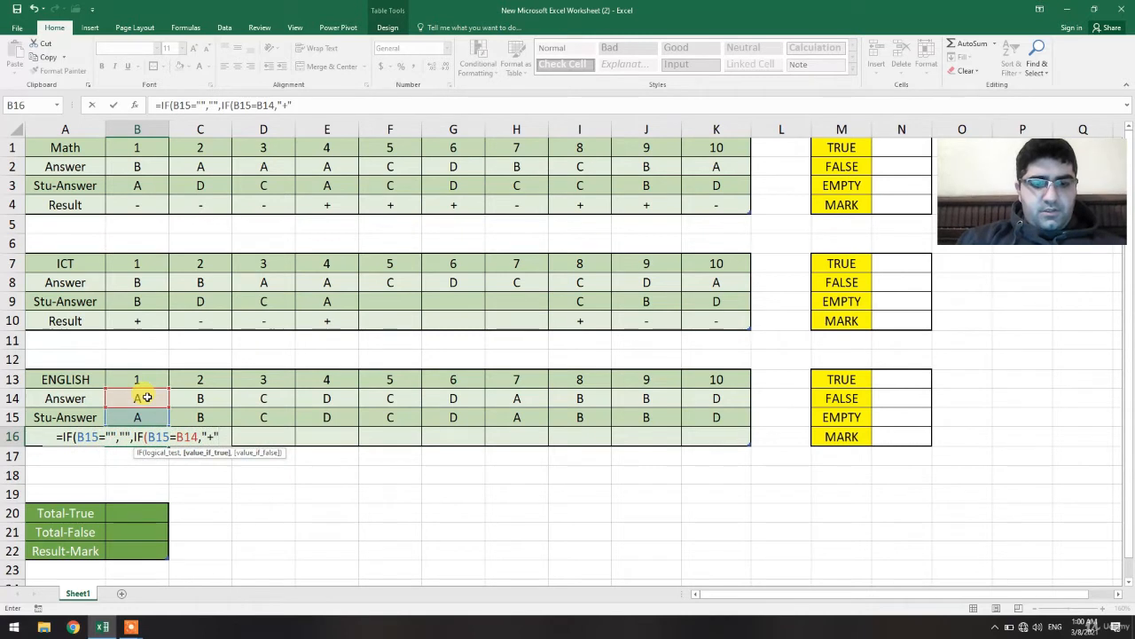
type(",\"-\"")
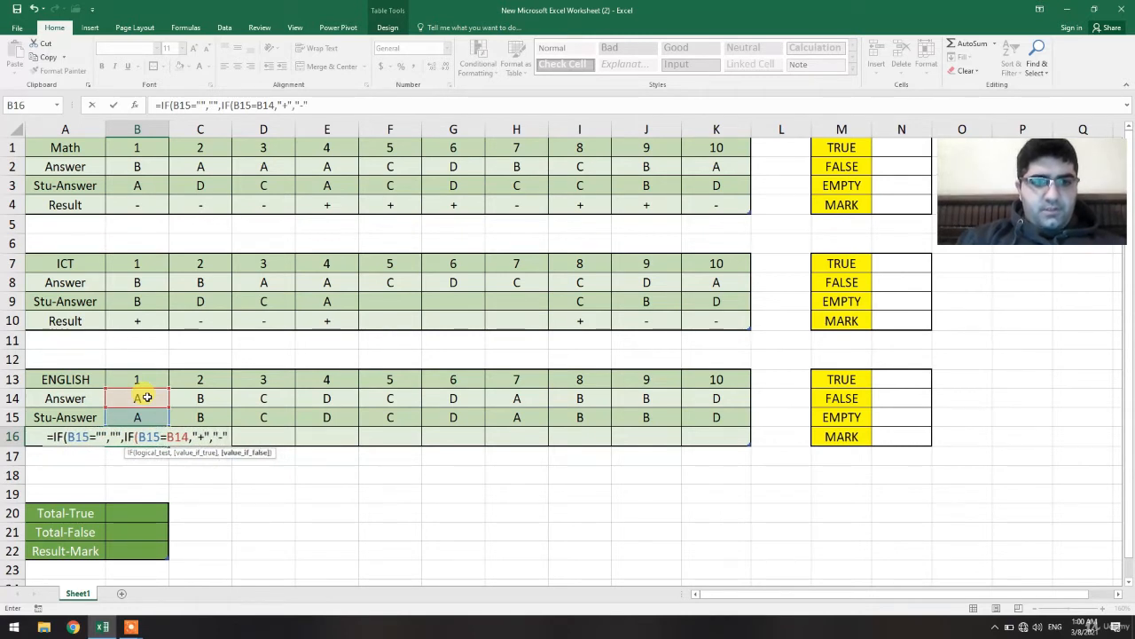
key("Return")
key("Return")
Fill the English result formula from B16 across to K16.
left_click(146, 435)
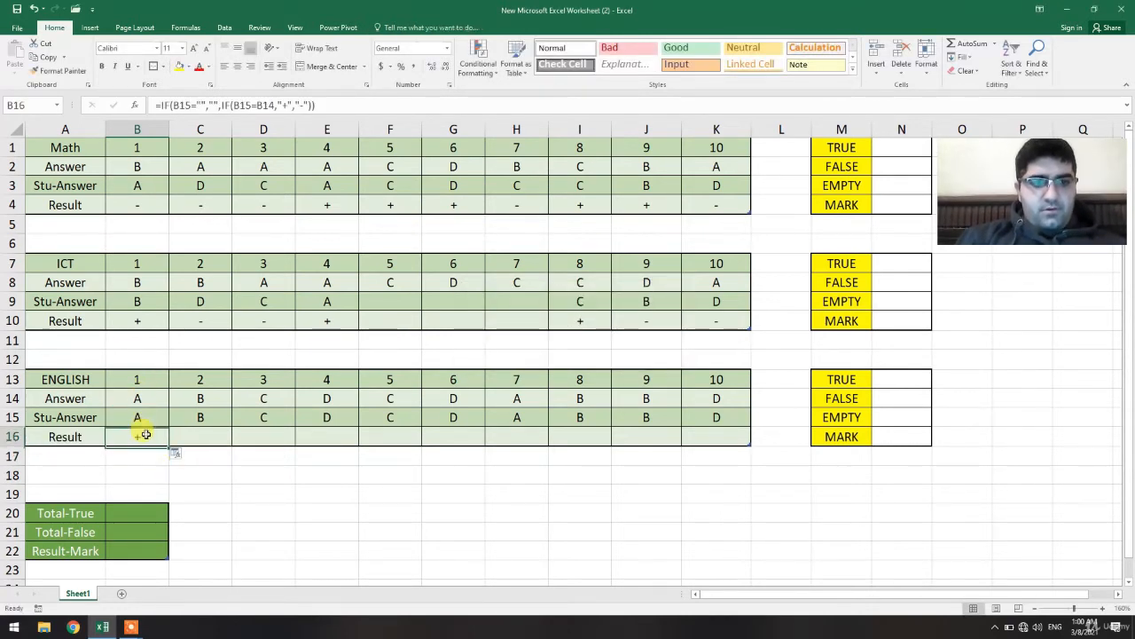
left_click_drag(169, 445, 726, 431)
left_click(735, 497)
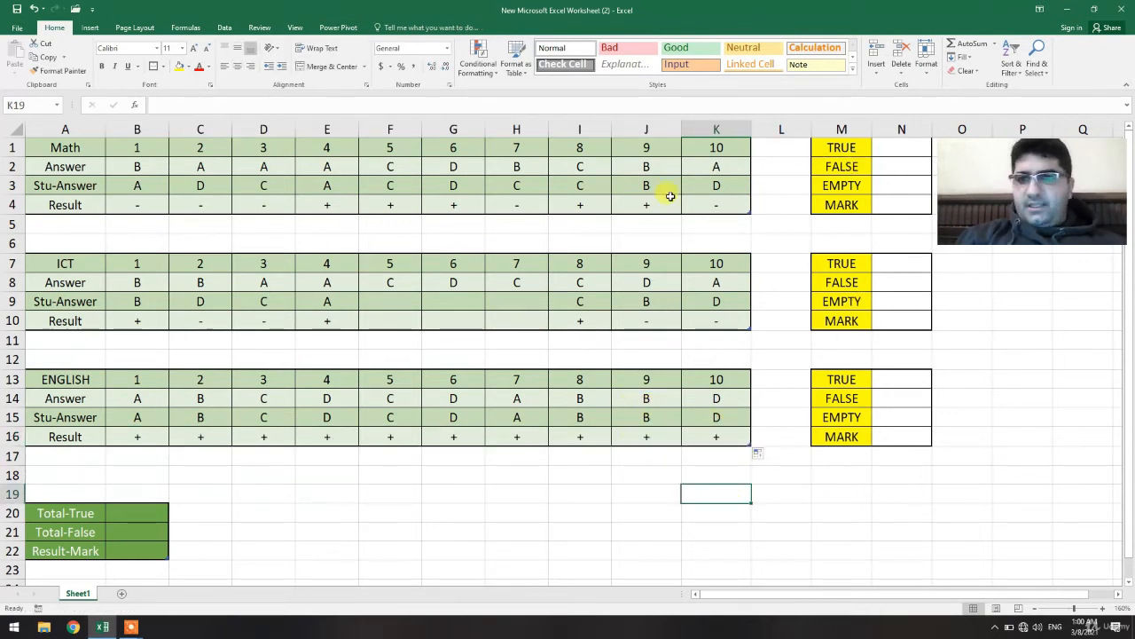
Delete the result formula in H16, then undo that deletion.
left_click(511, 432)
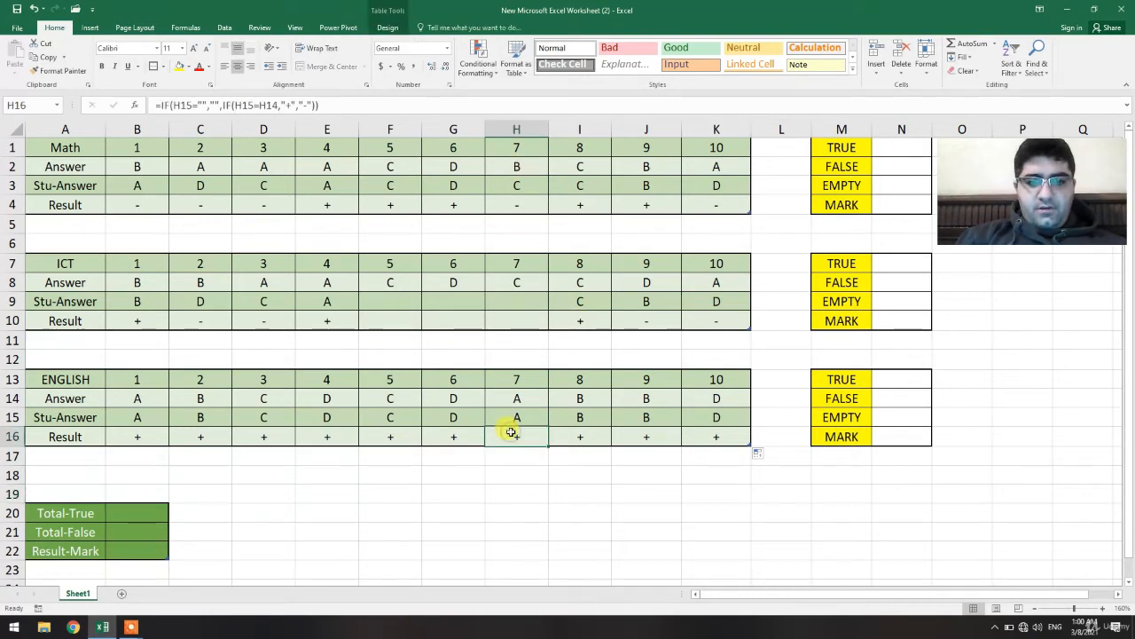
key("BackSpace")
key("Return")
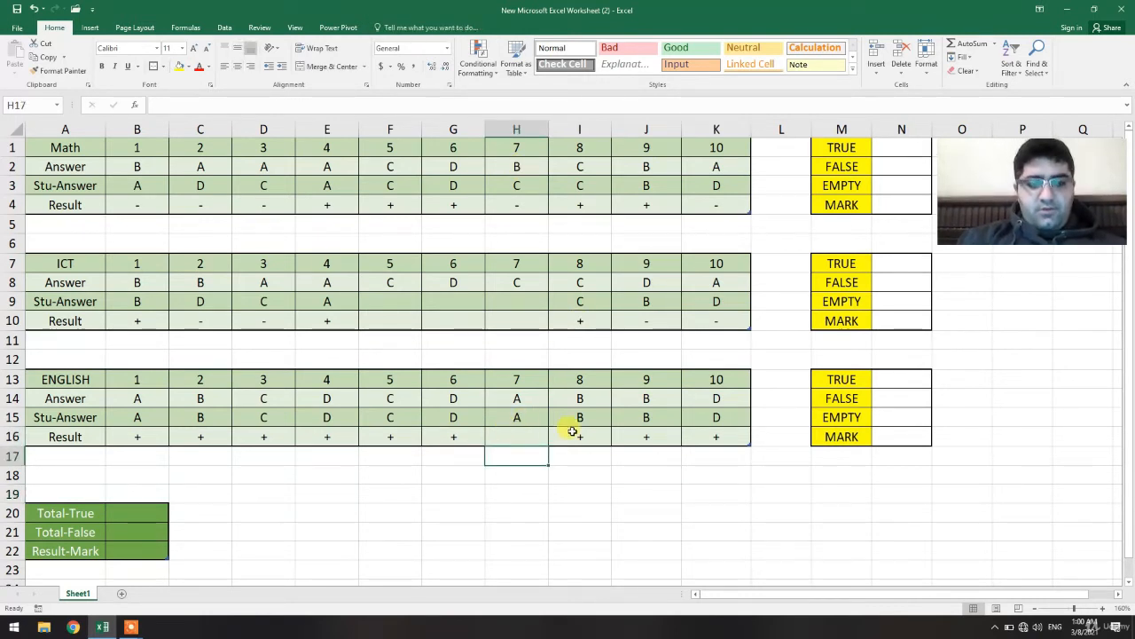
key("ctrl+z")
Clear the student answer in H15 of the English table.
left_click(528, 417)
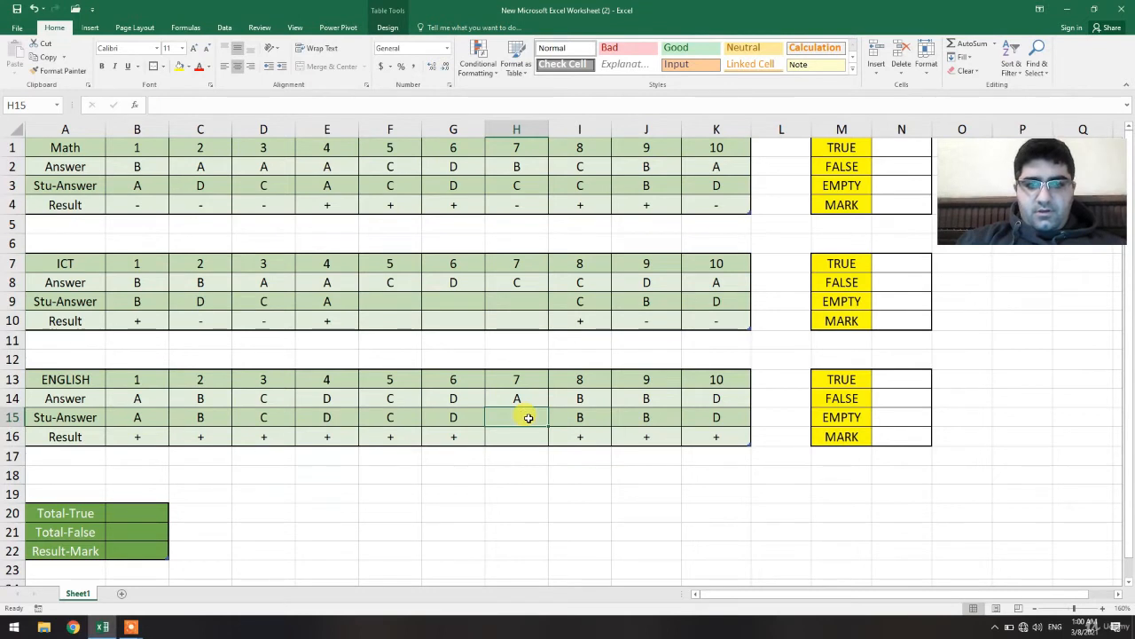
key("BackSpace")
key("Return")
left_click(618, 488)
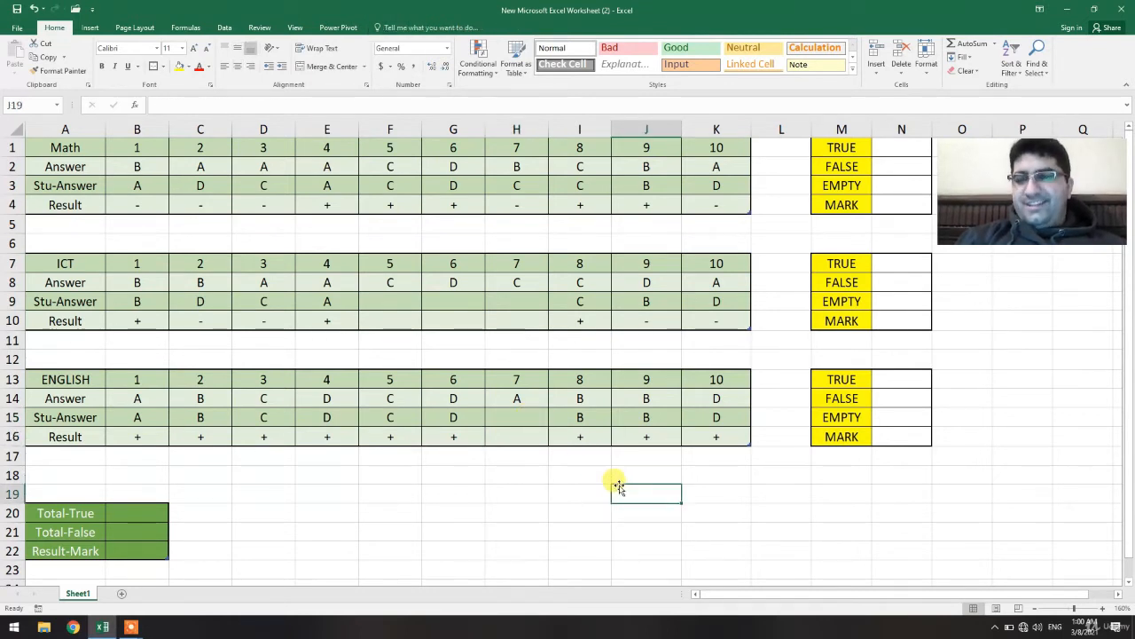
In the Math TRUE cell N1, enter a COUNTIF formula counting "+" marks in the results range B4:K4.
left_click(884, 147)
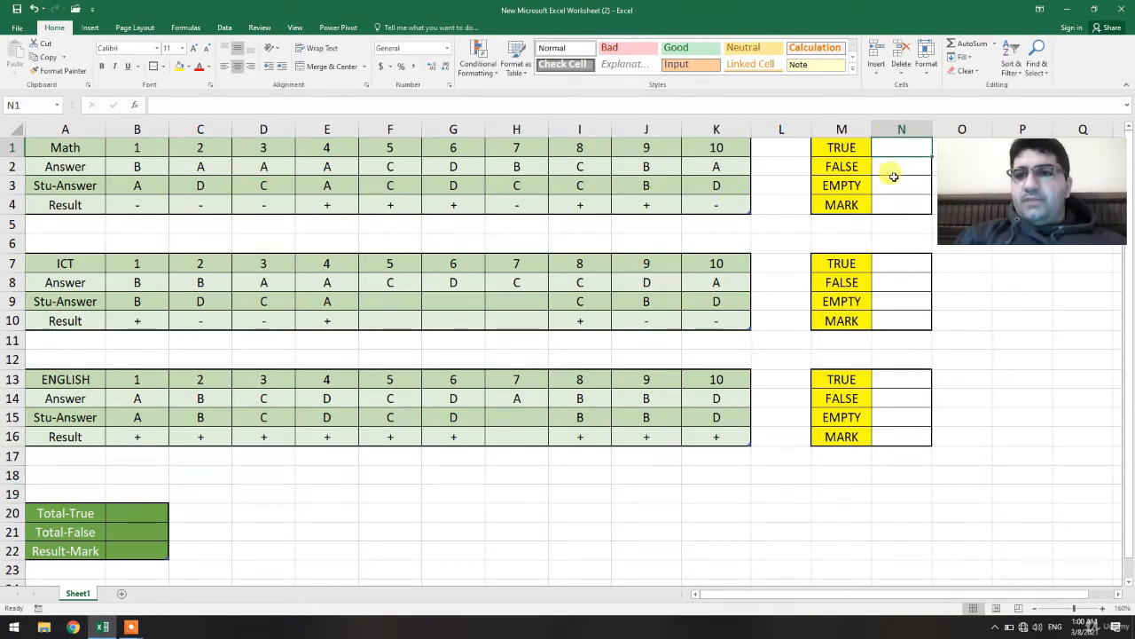
type("=")
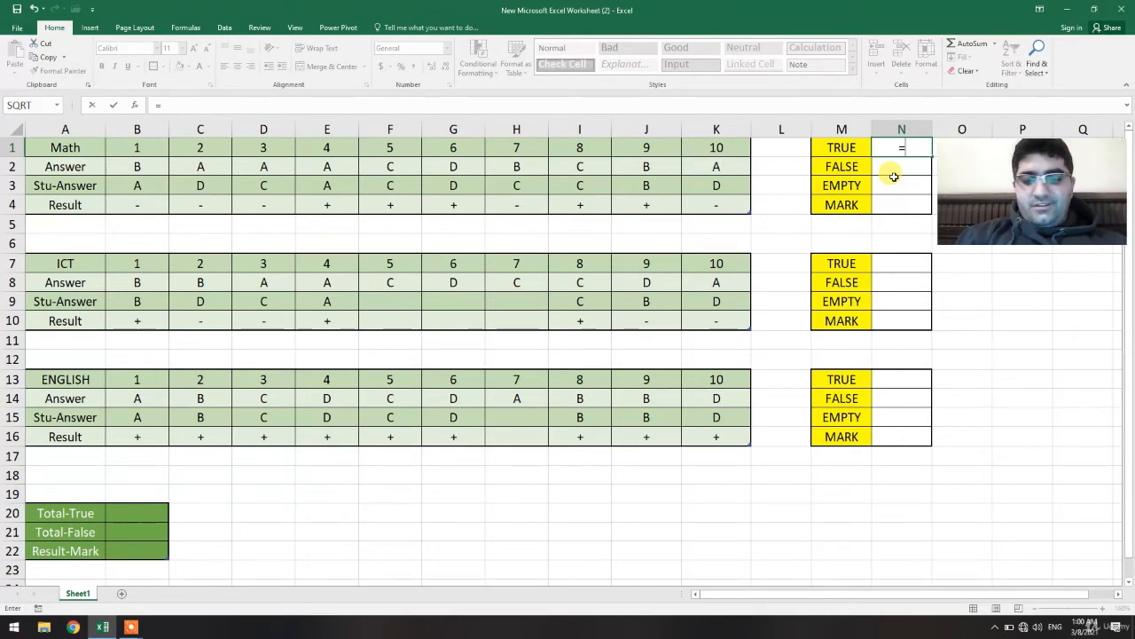
type("CO")
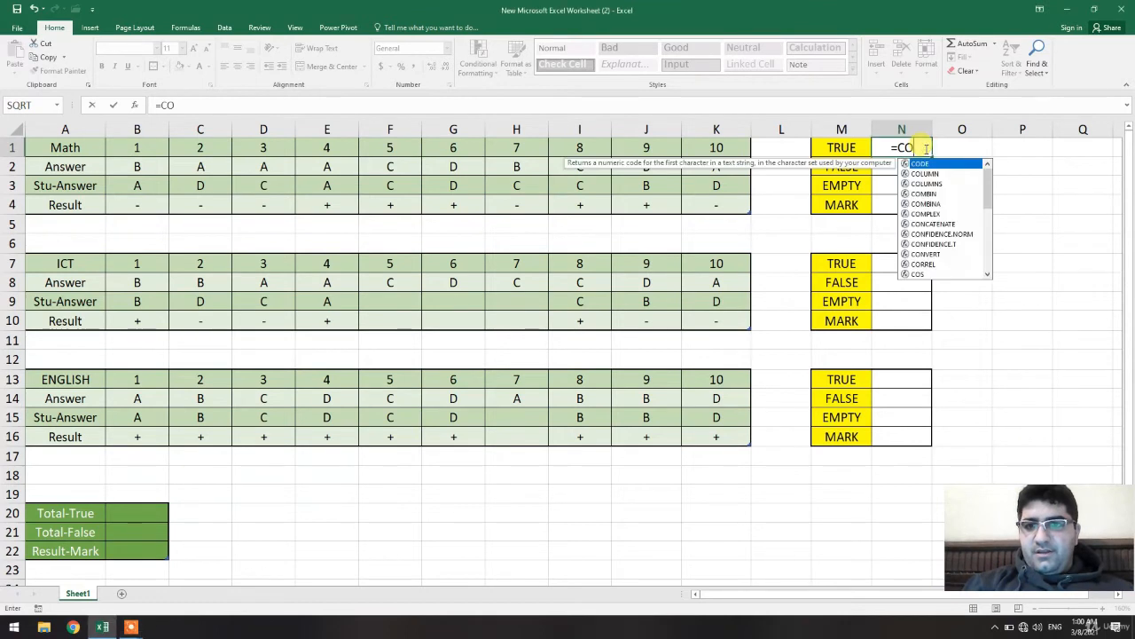
type("I")
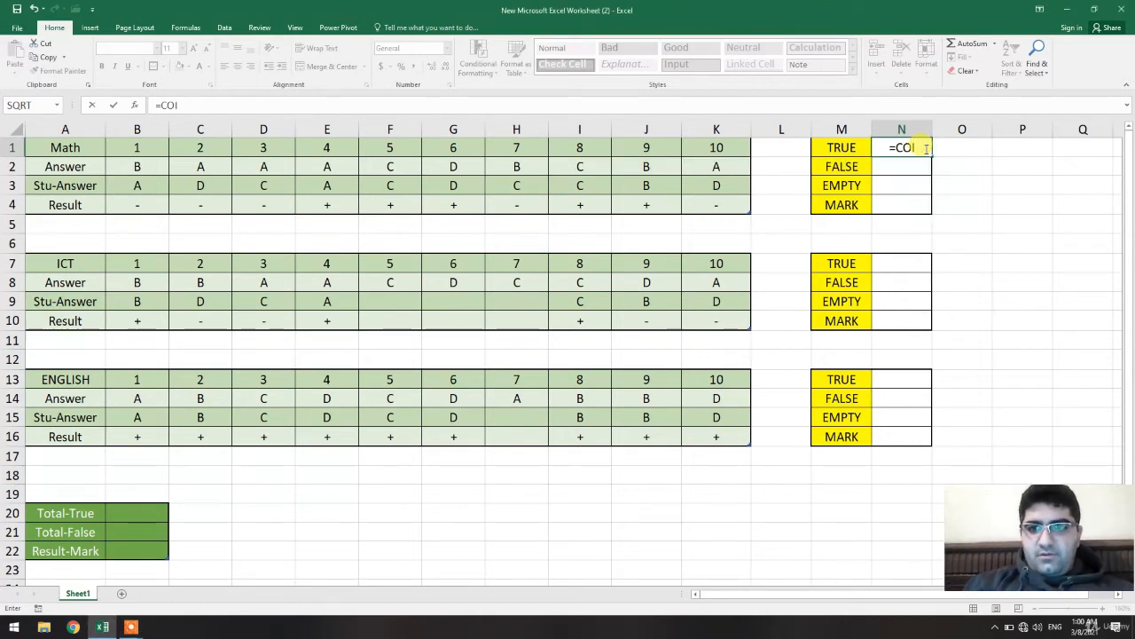
key("BackSpace")
type("U")
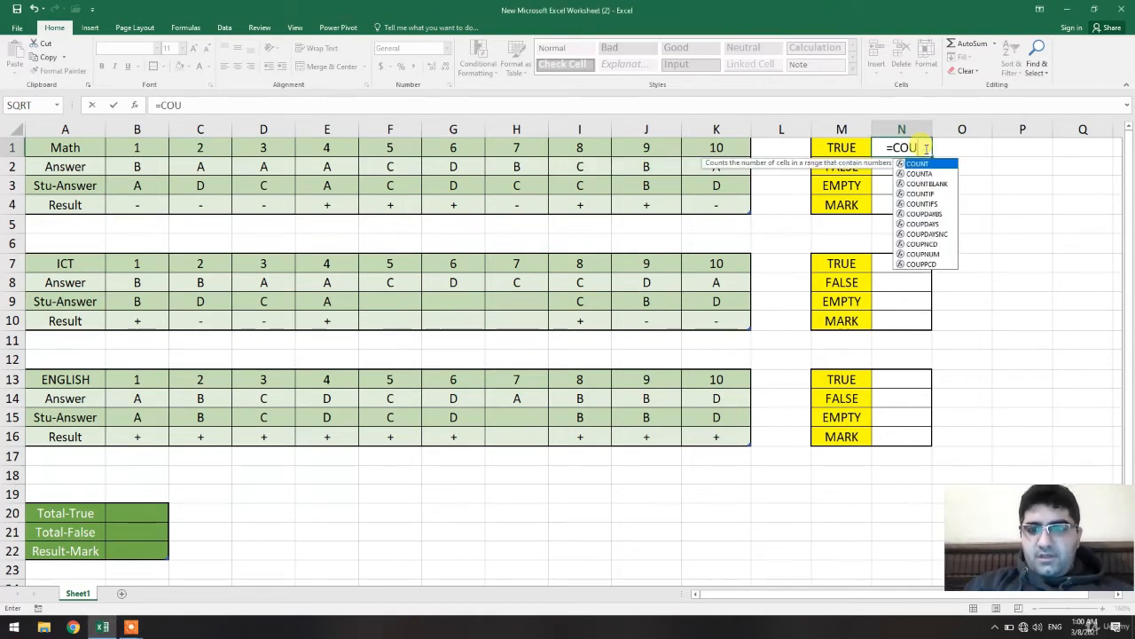
double_click(927, 191)
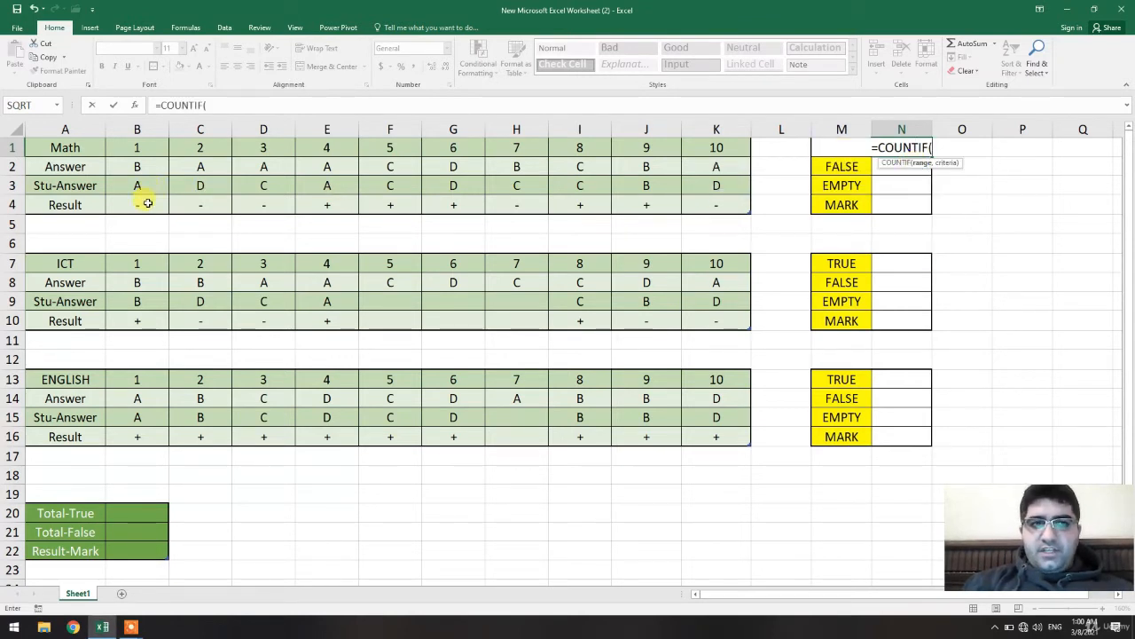
left_click_drag(147, 203, 690, 205)
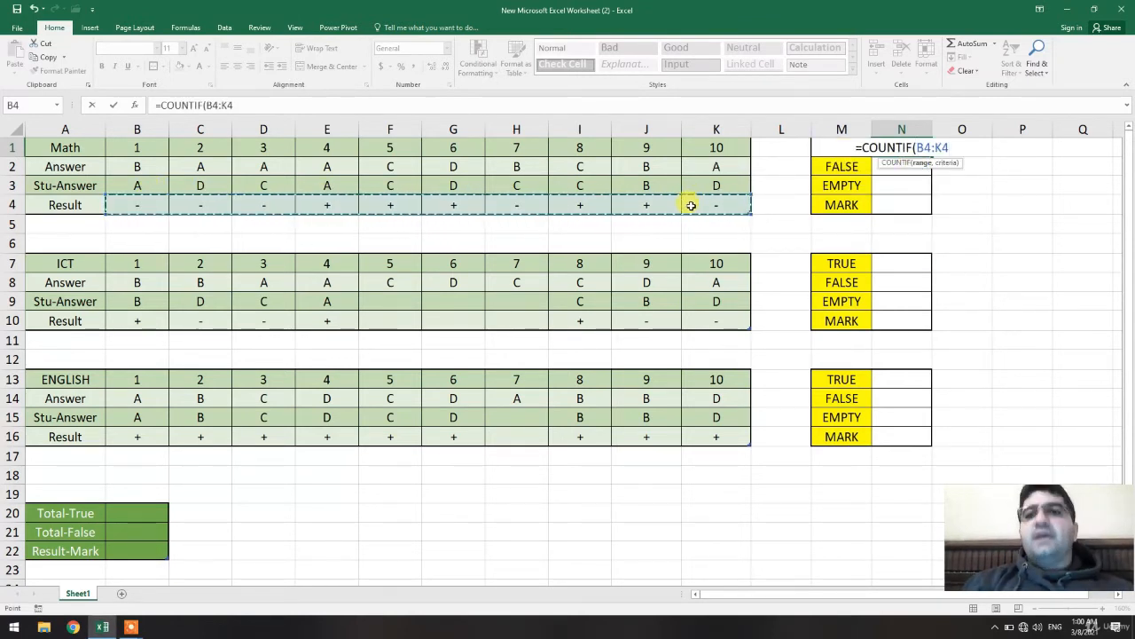
type(",")
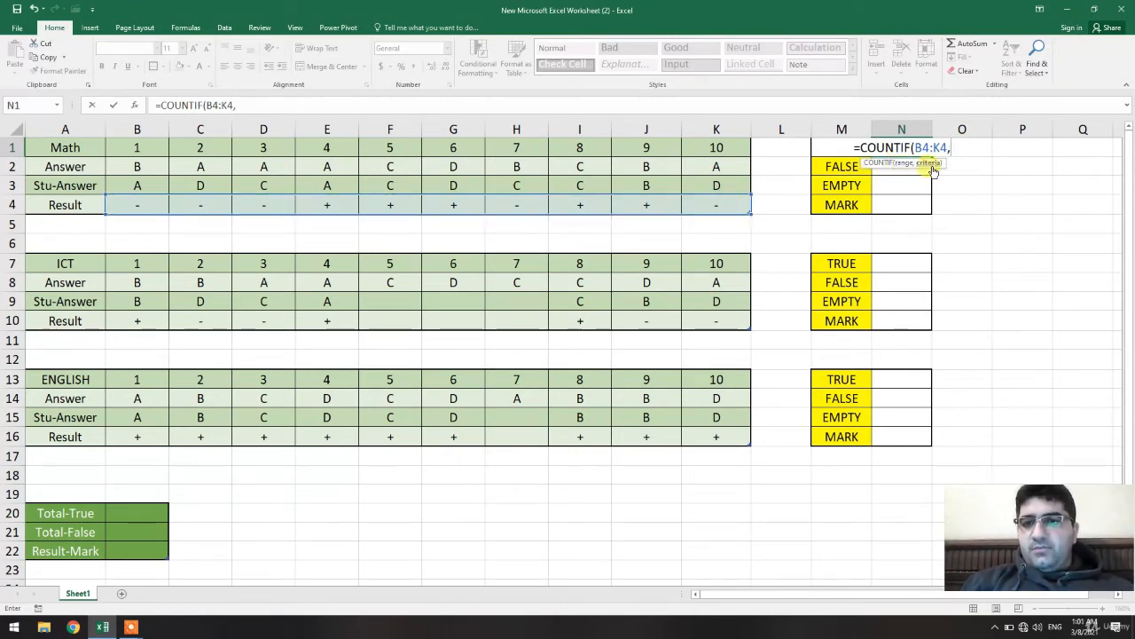
left_click(633, 106)
type("\"")
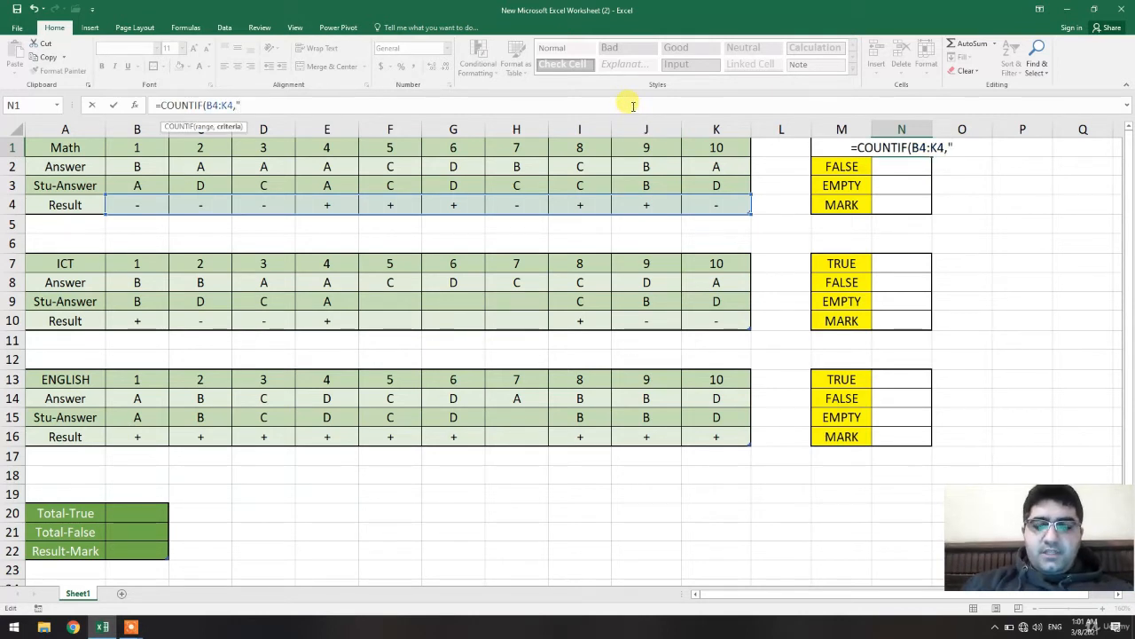
type("+\"")
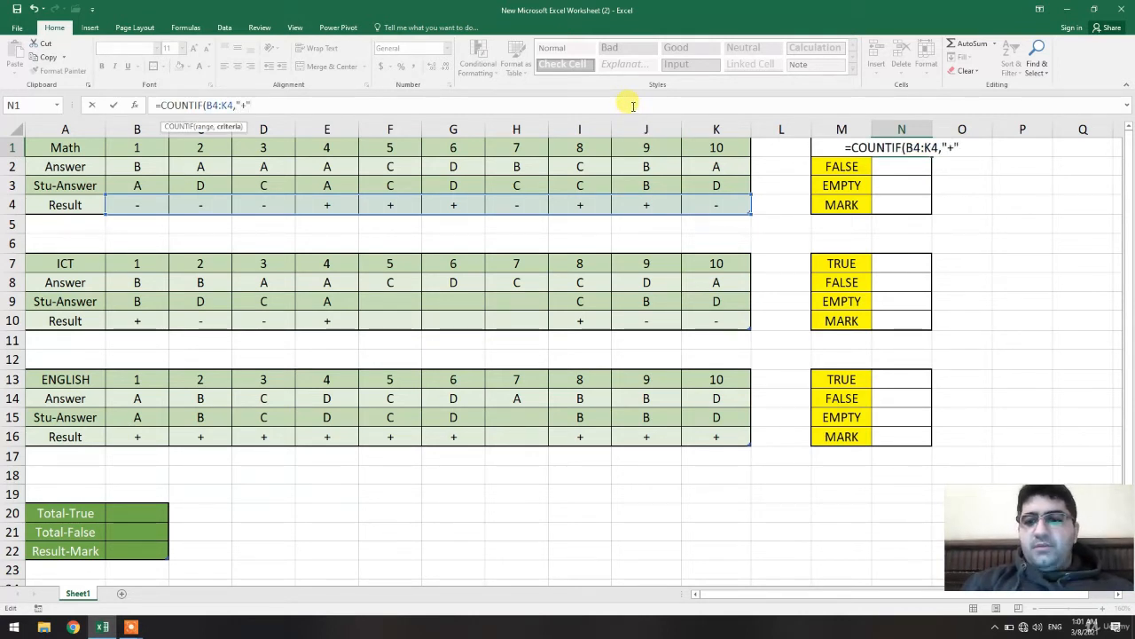
key("Return")
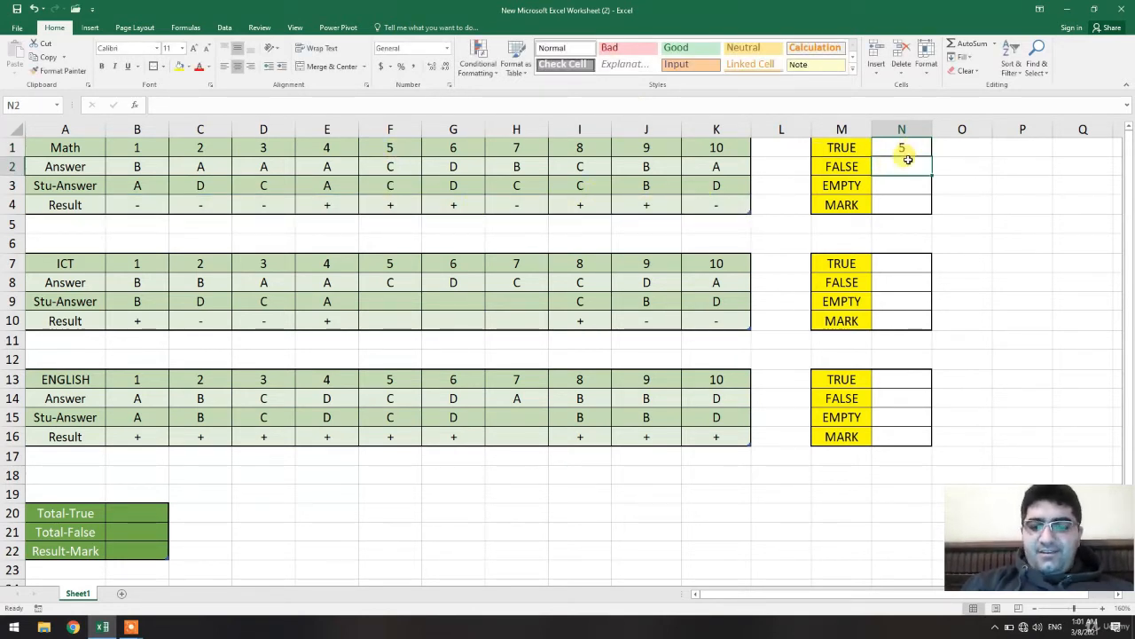
In the Math FALSE cell N2, enter a COUNTIF formula counting "-" marks in the results range B4:K4.
type("=COUN")
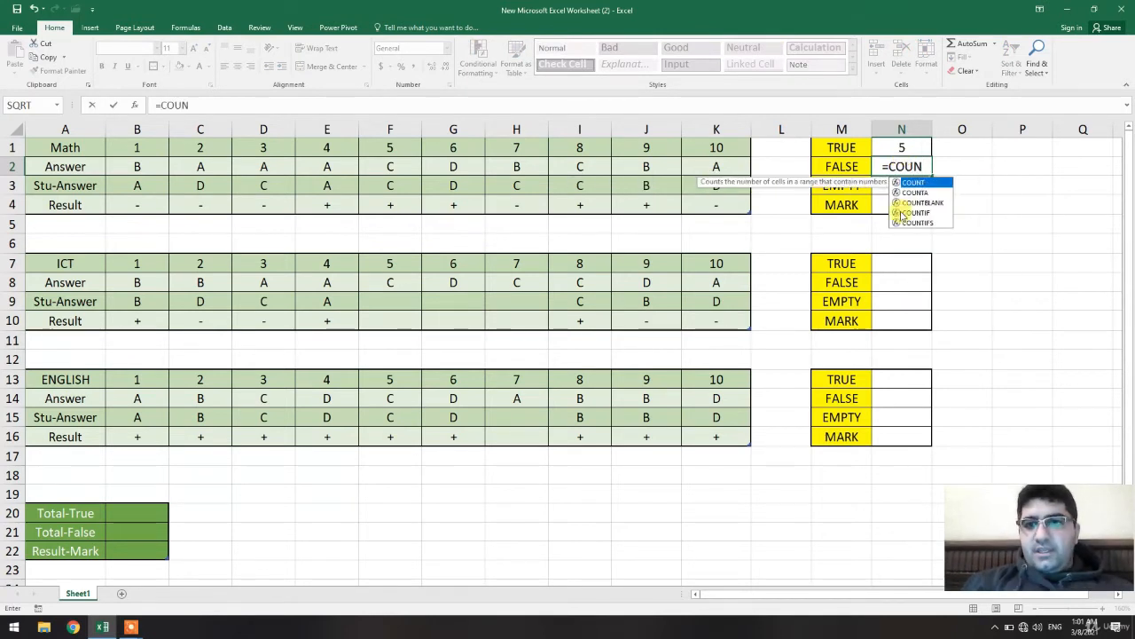
double_click(902, 214)
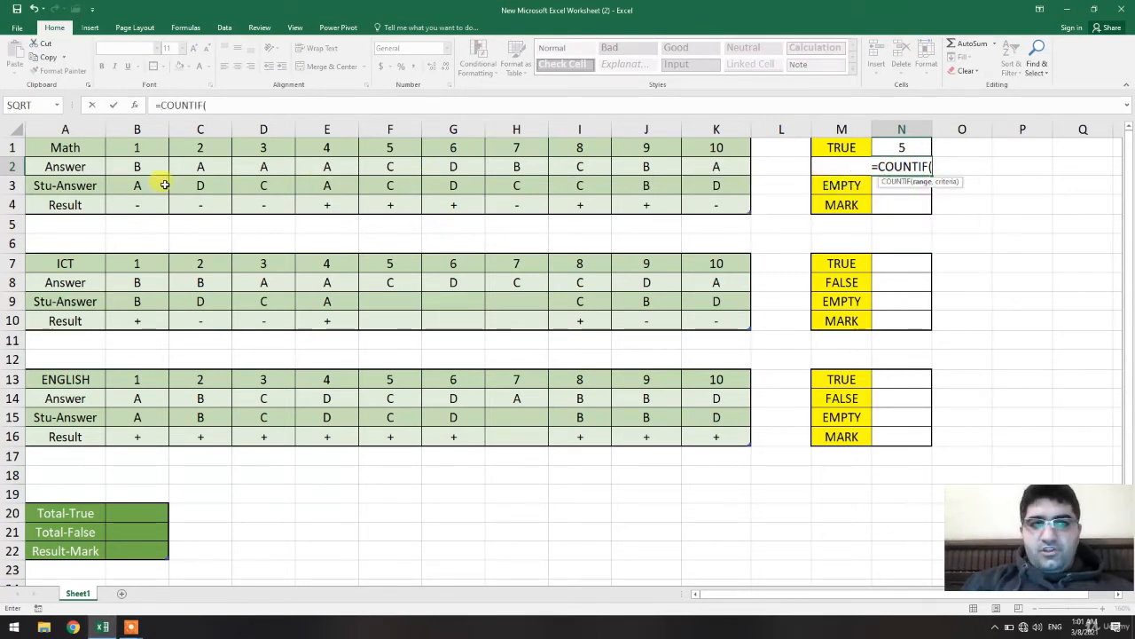
left_click_drag(140, 202, 710, 205)
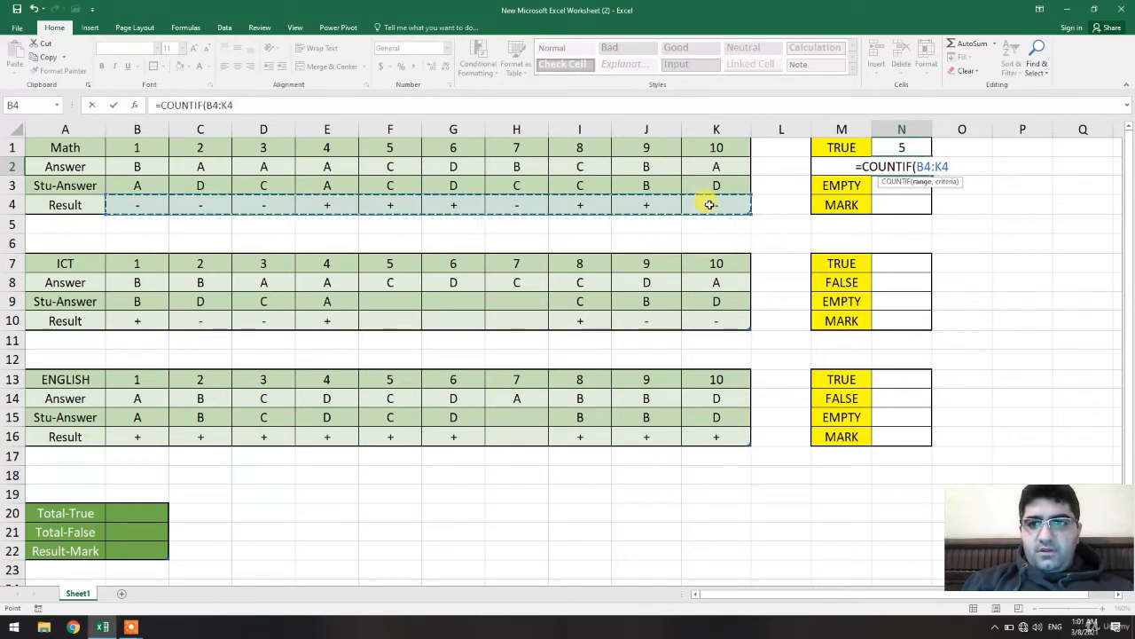
type(",\"")
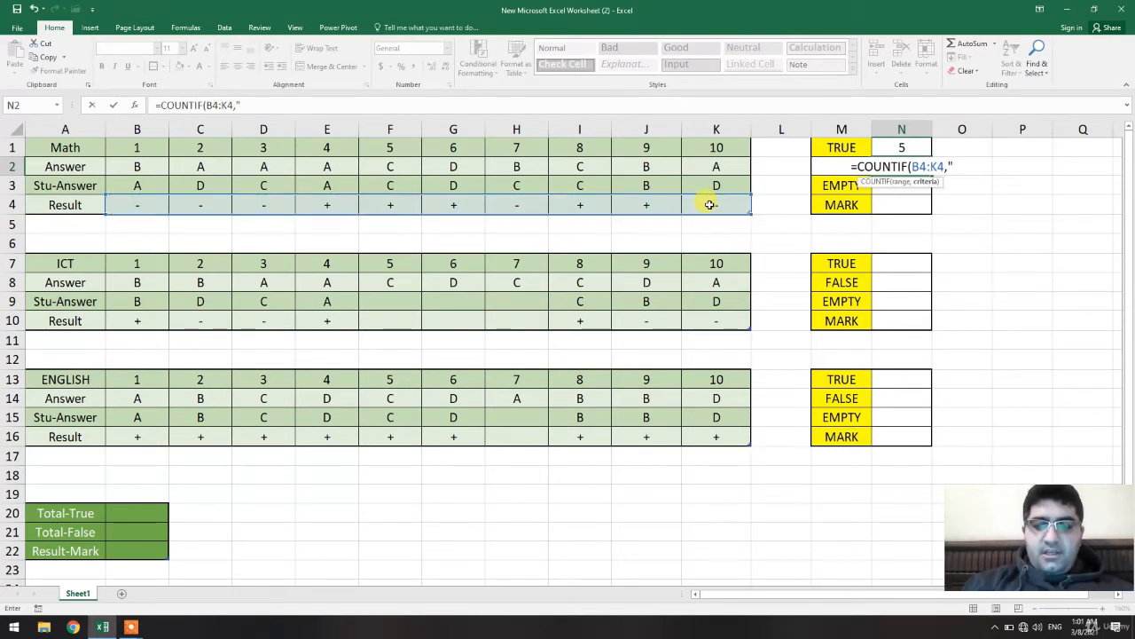
type("-\"")
key("Return")
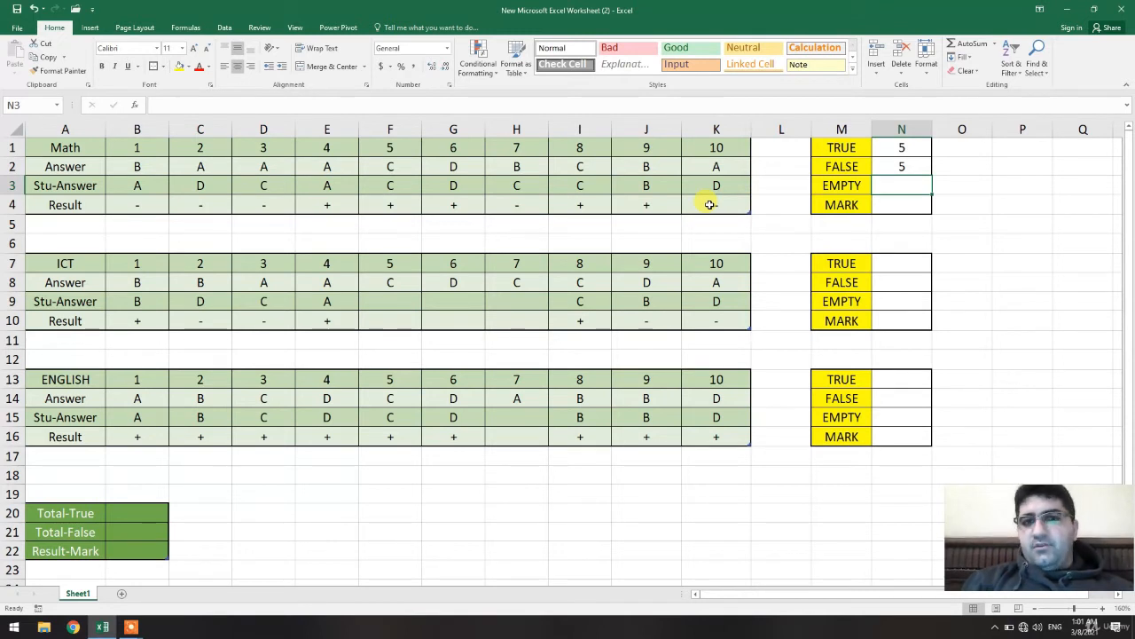
In the Math EMPTY cell N3, enter the formula =10-N2-N1.
type("=")
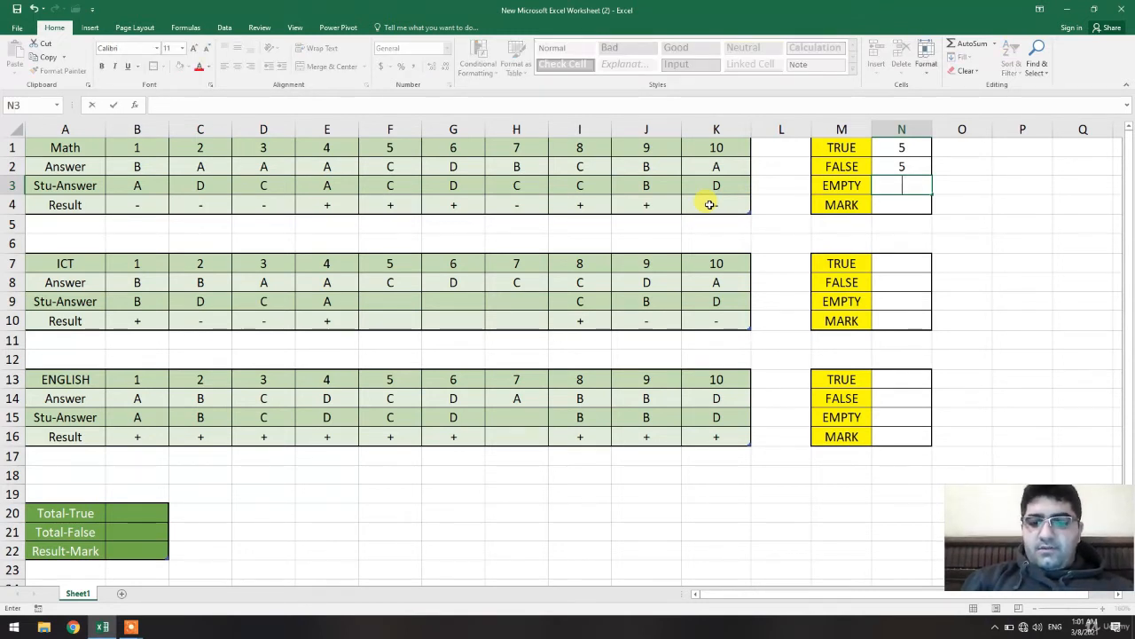
type("1")
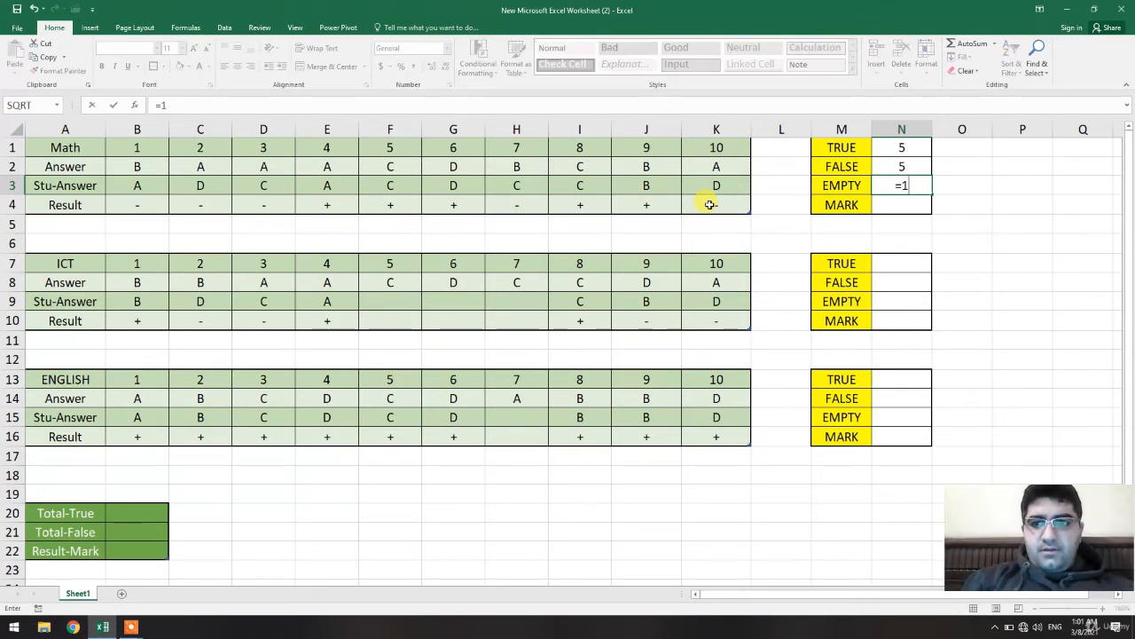
type("0-")
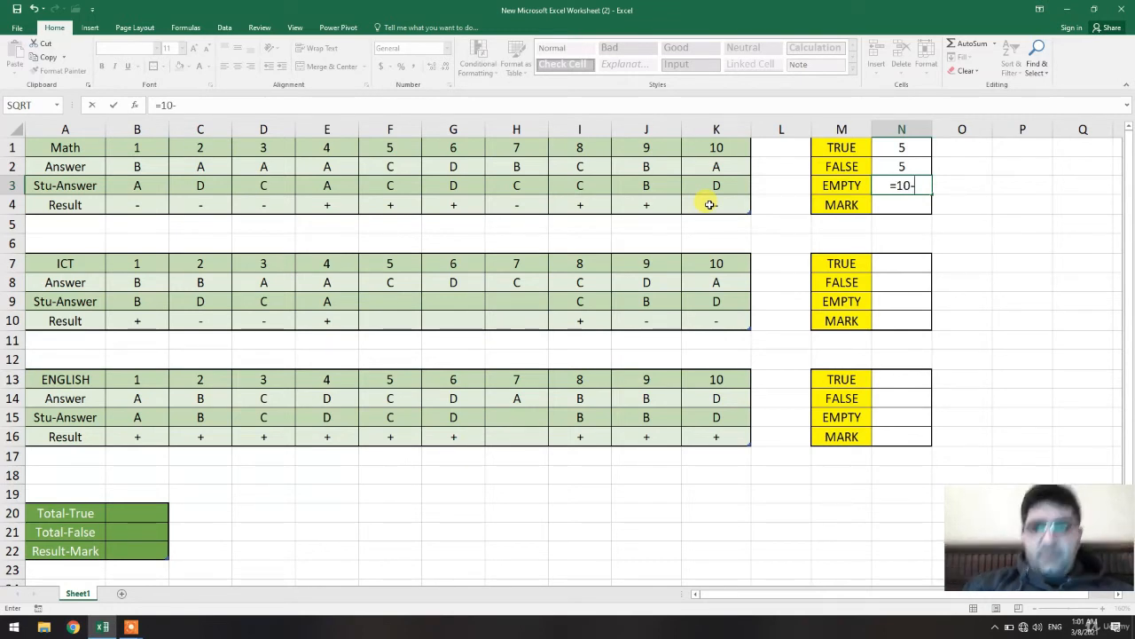
left_click(911, 165)
type("-")
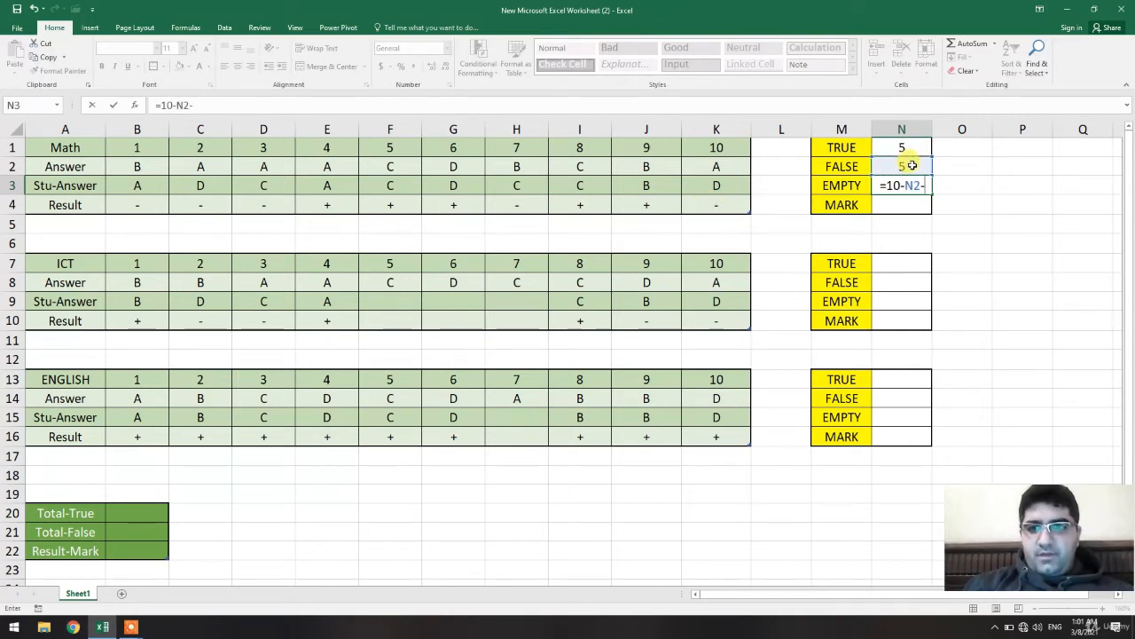
left_click(899, 149)
key("Return")
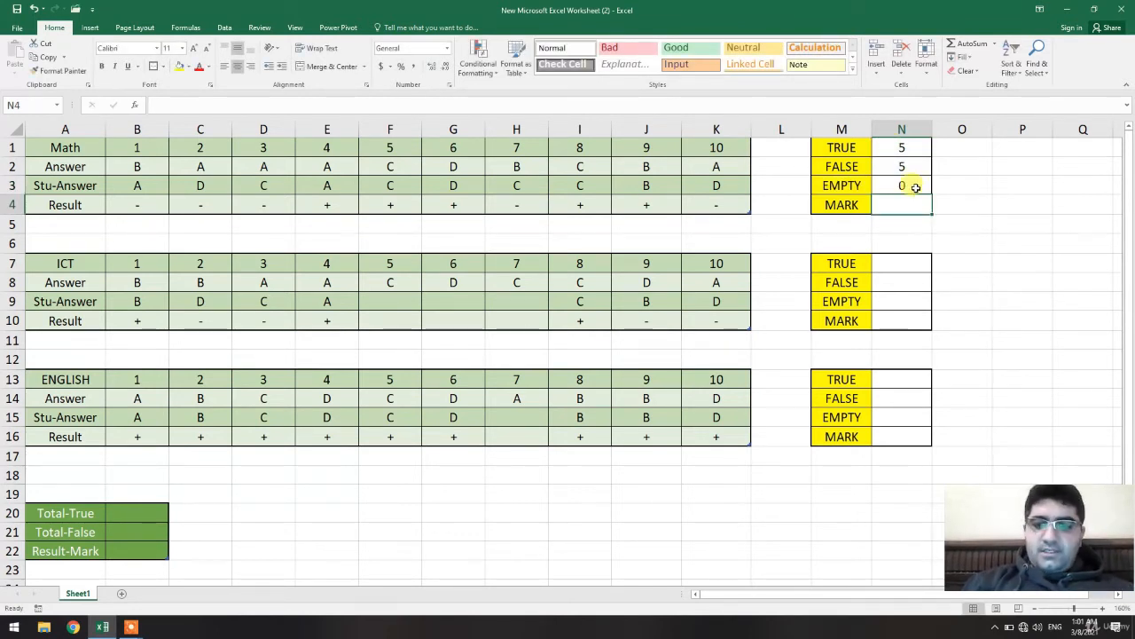
In the Math MARK cell N4, enter the formula =N1*10-N2*2.
type("=")
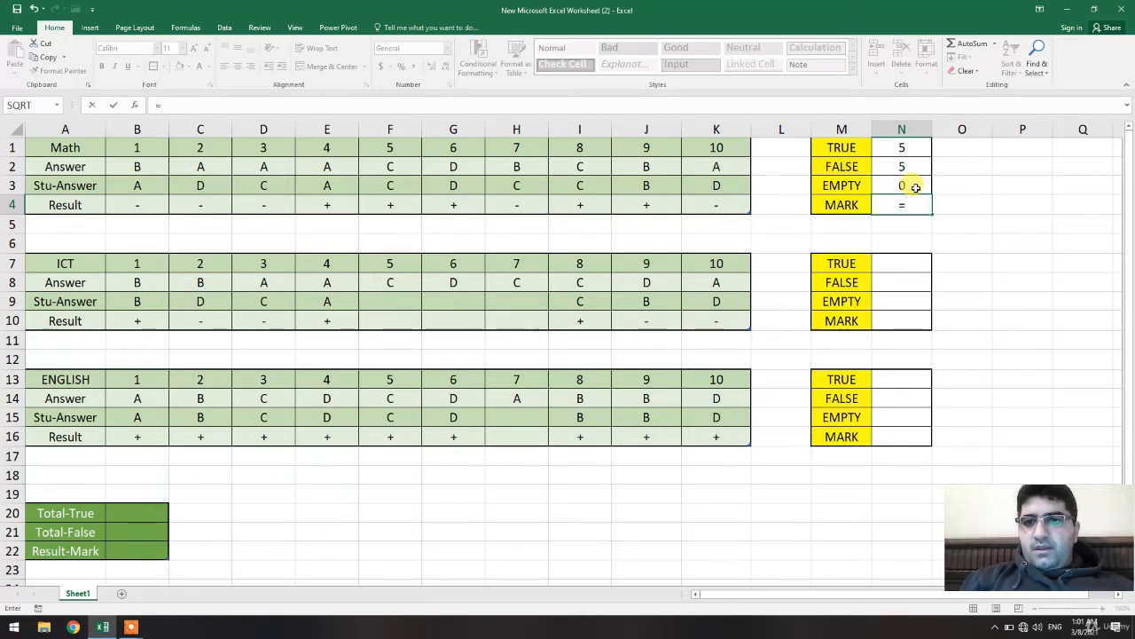
left_click(905, 148)
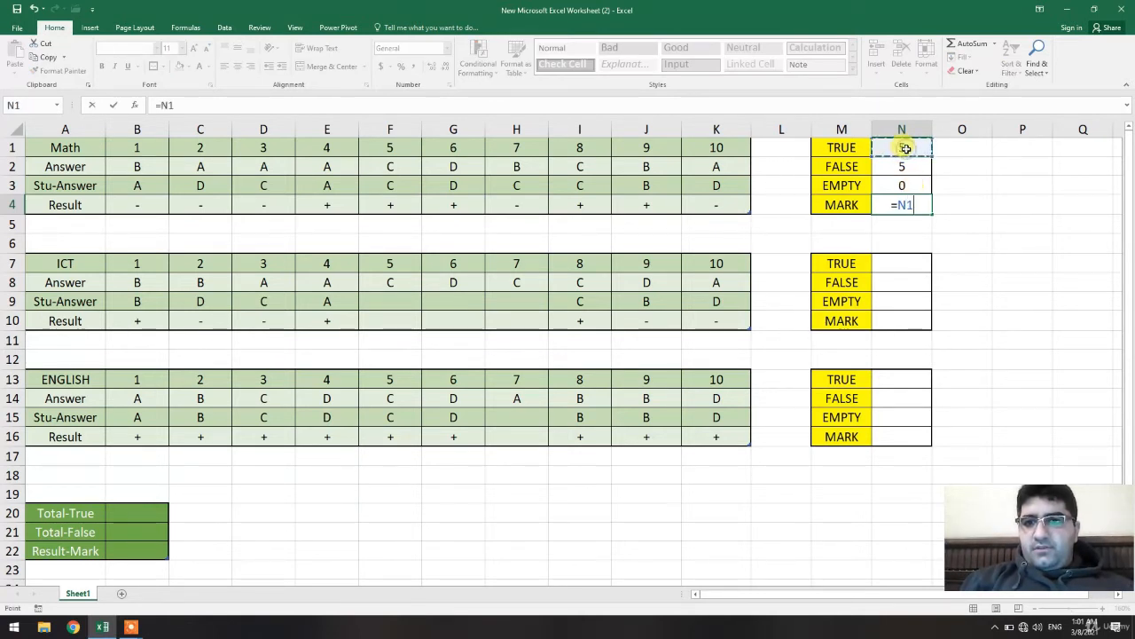
type("*")
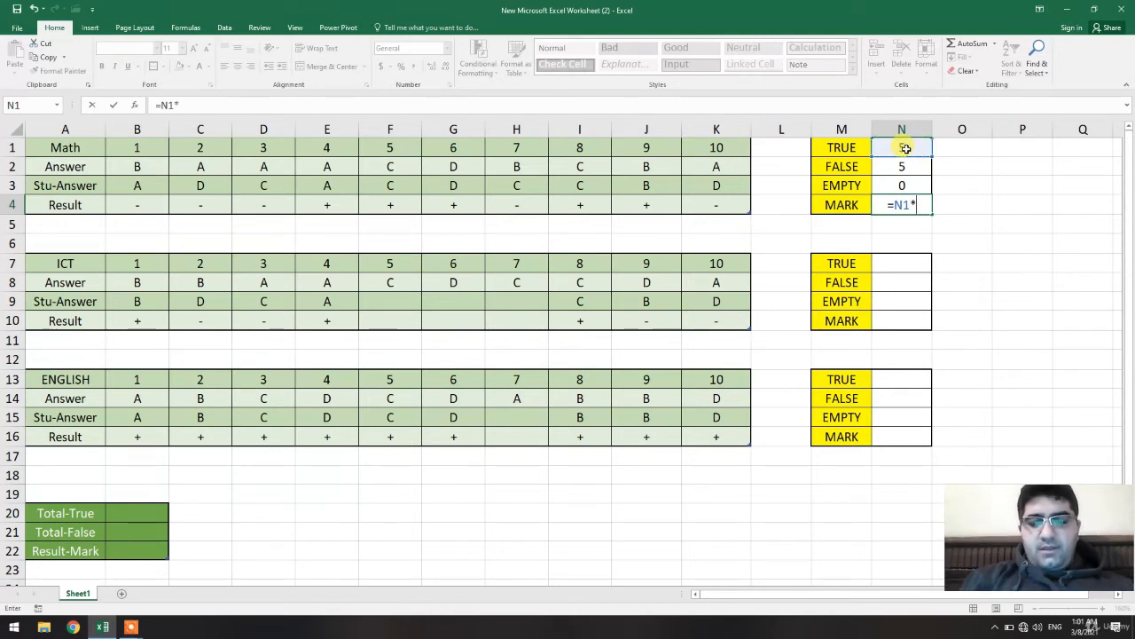
type("10-")
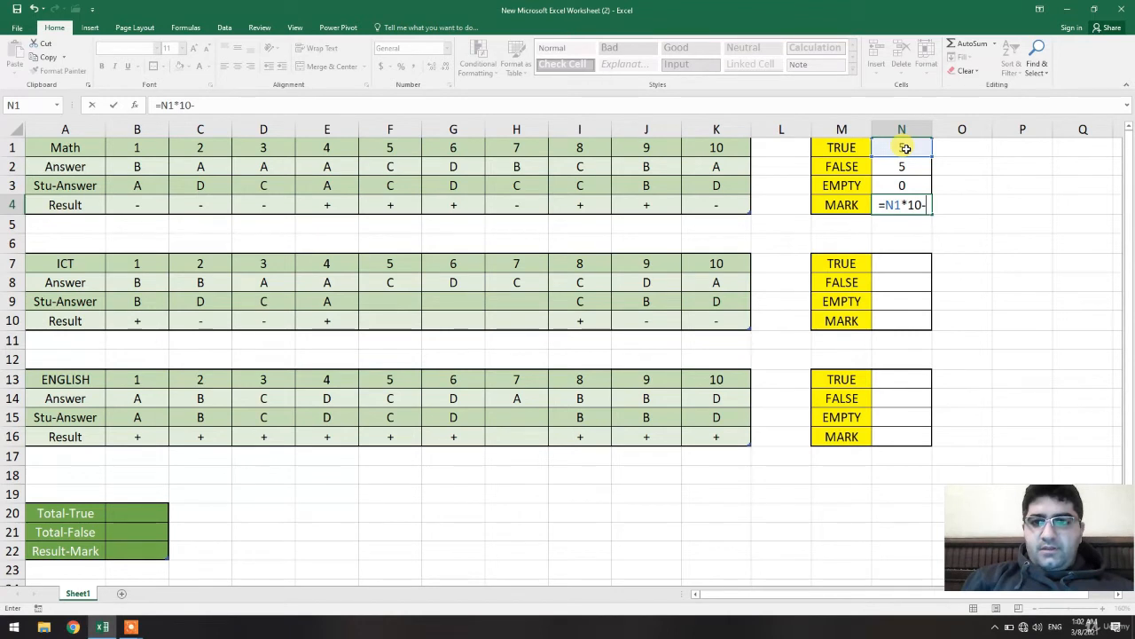
left_click(904, 165)
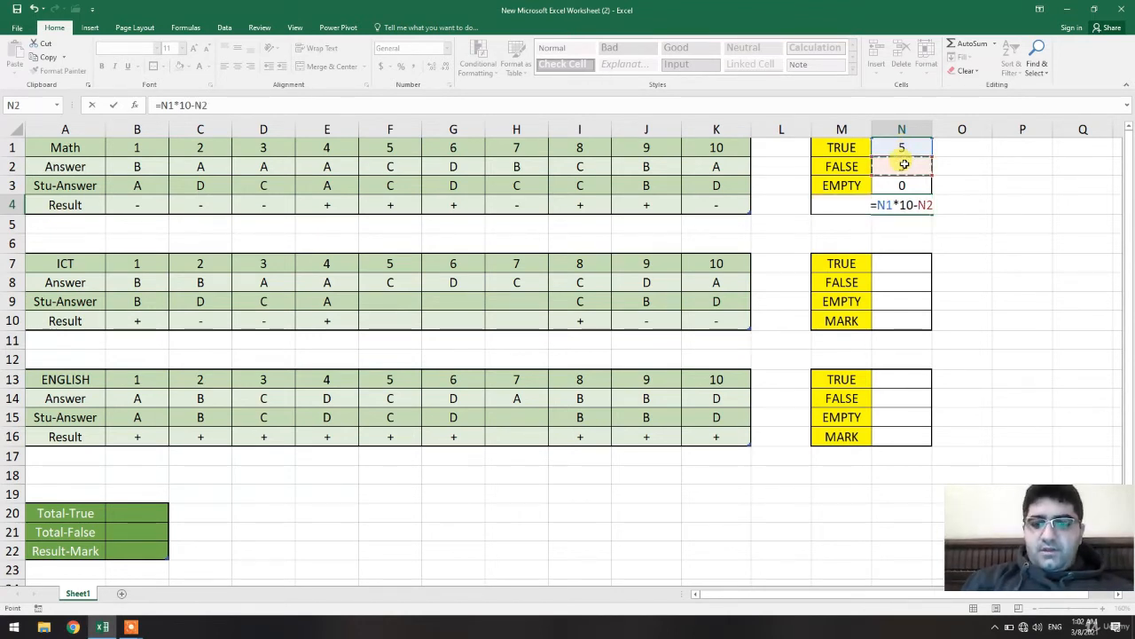
type("*")
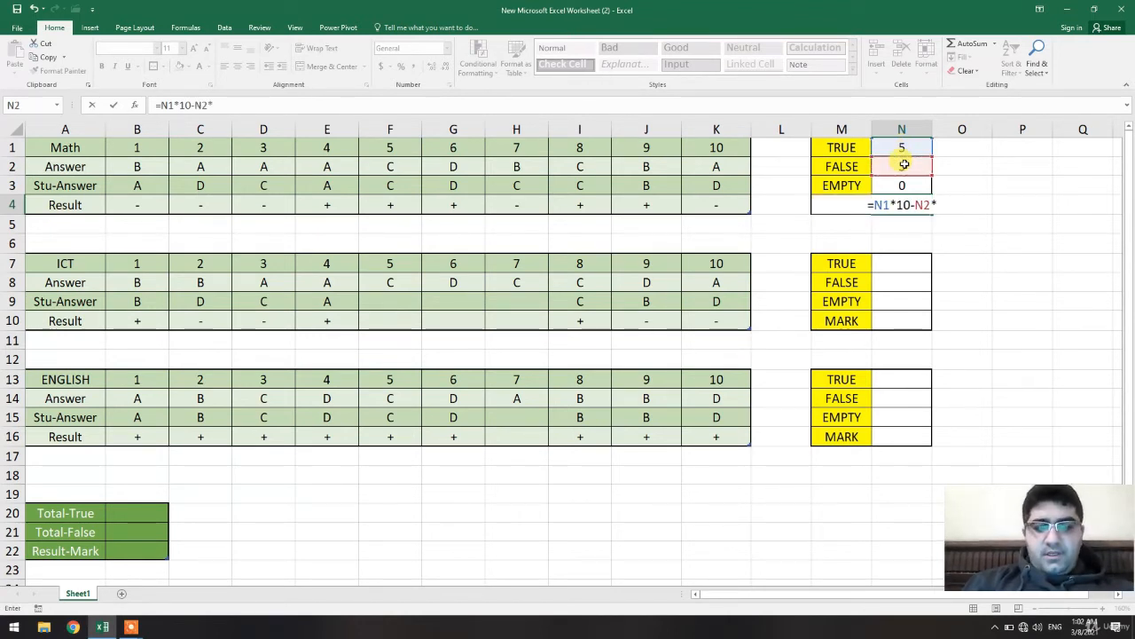
type("2")
key("Return")
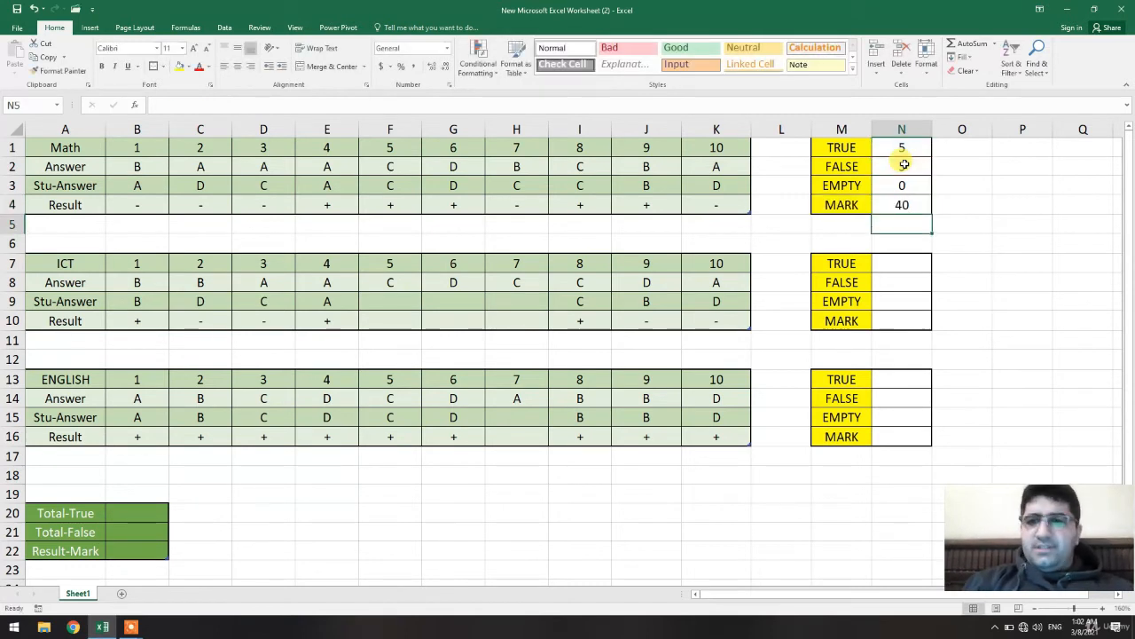
In the ICT TRUE cell N7, enter a COUNTIF formula counting "+" marks in the results range B10:K10.
left_click(911, 205)
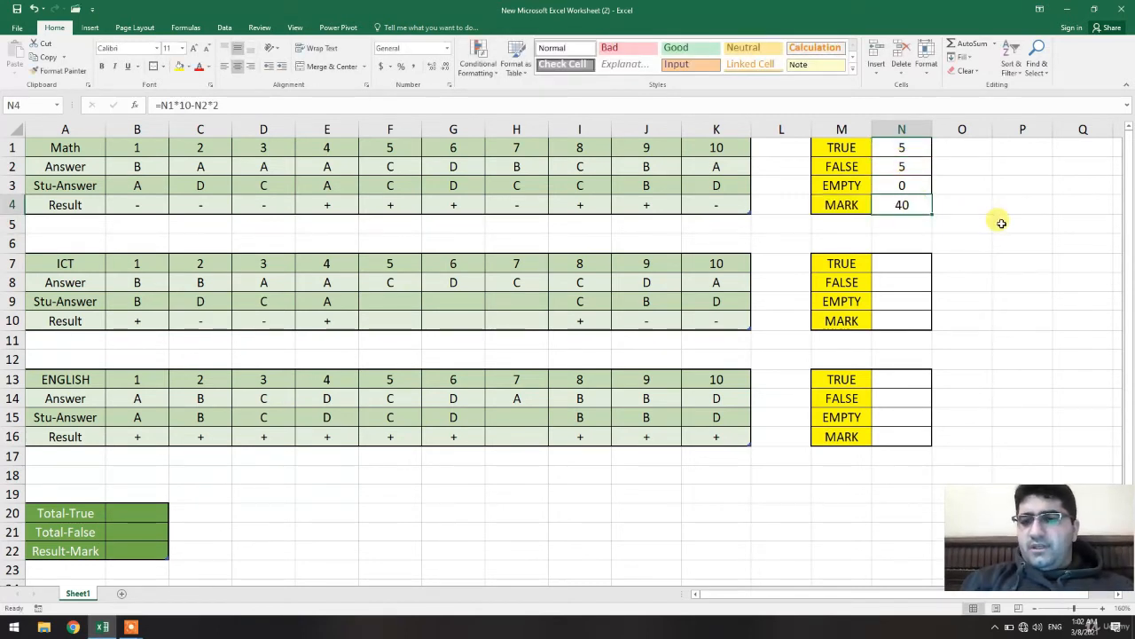
left_click(906, 171)
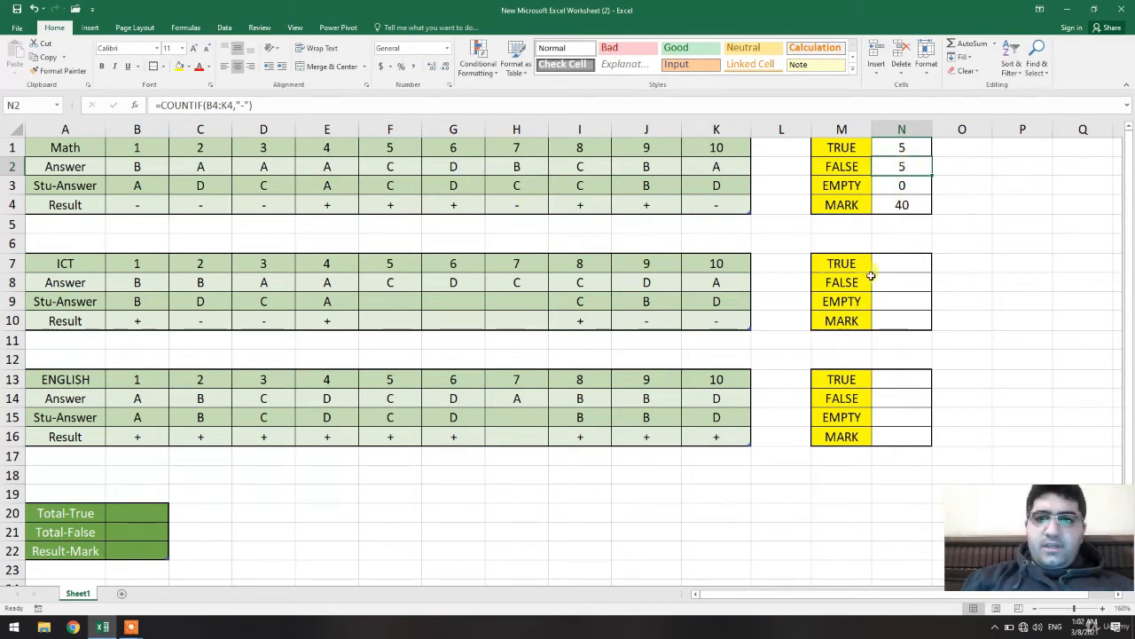
left_click(905, 265)
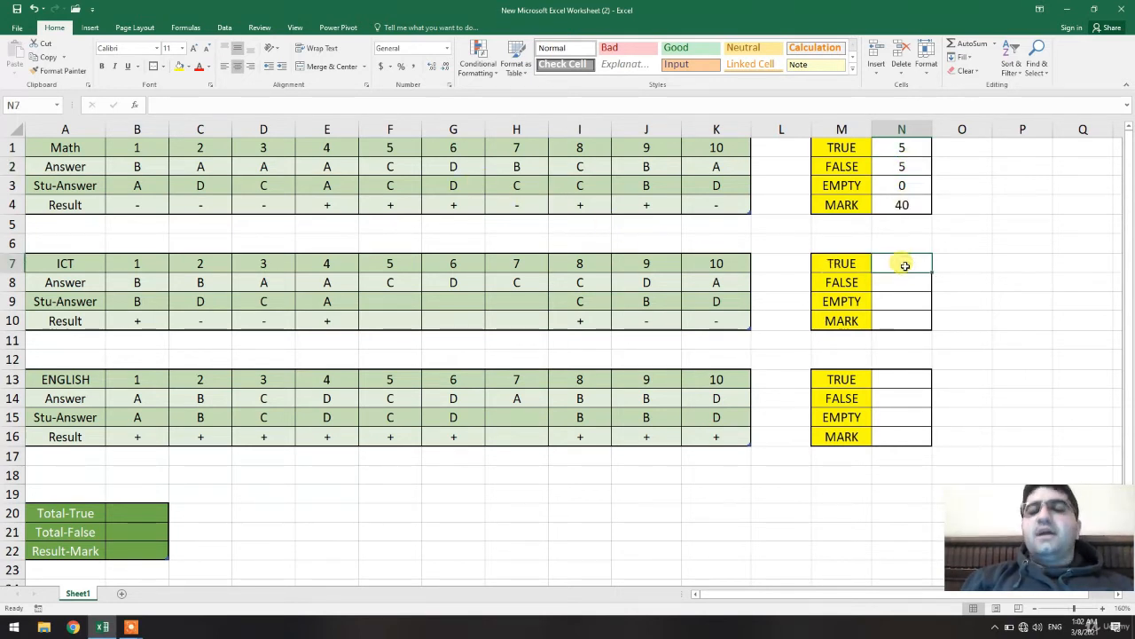
left_click(914, 150)
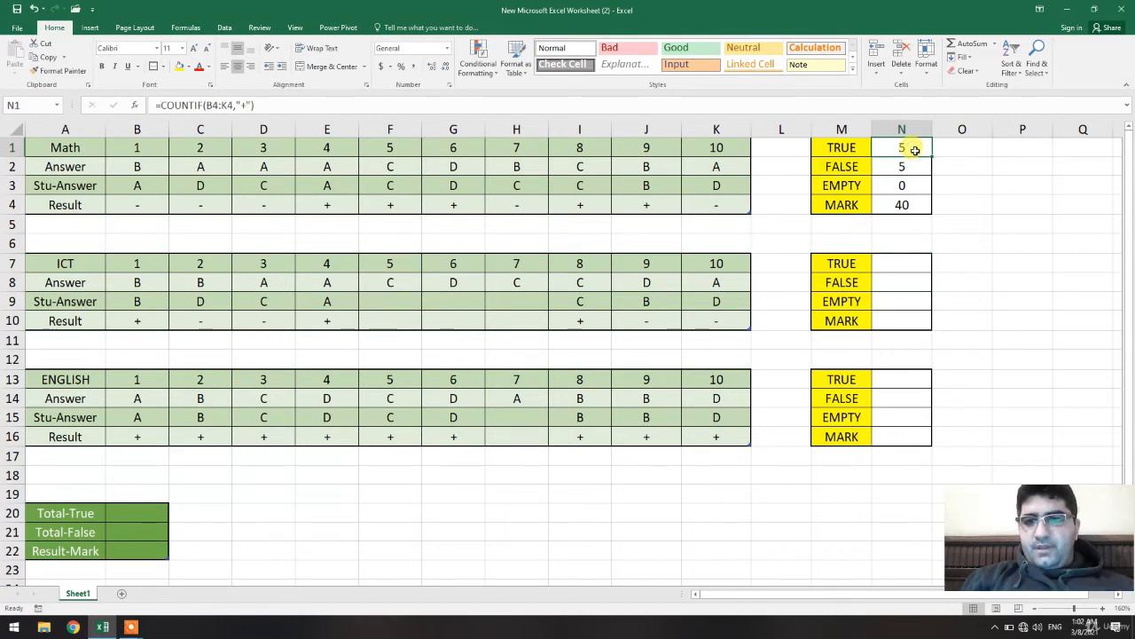
left_click(951, 242)
left_click(906, 265)
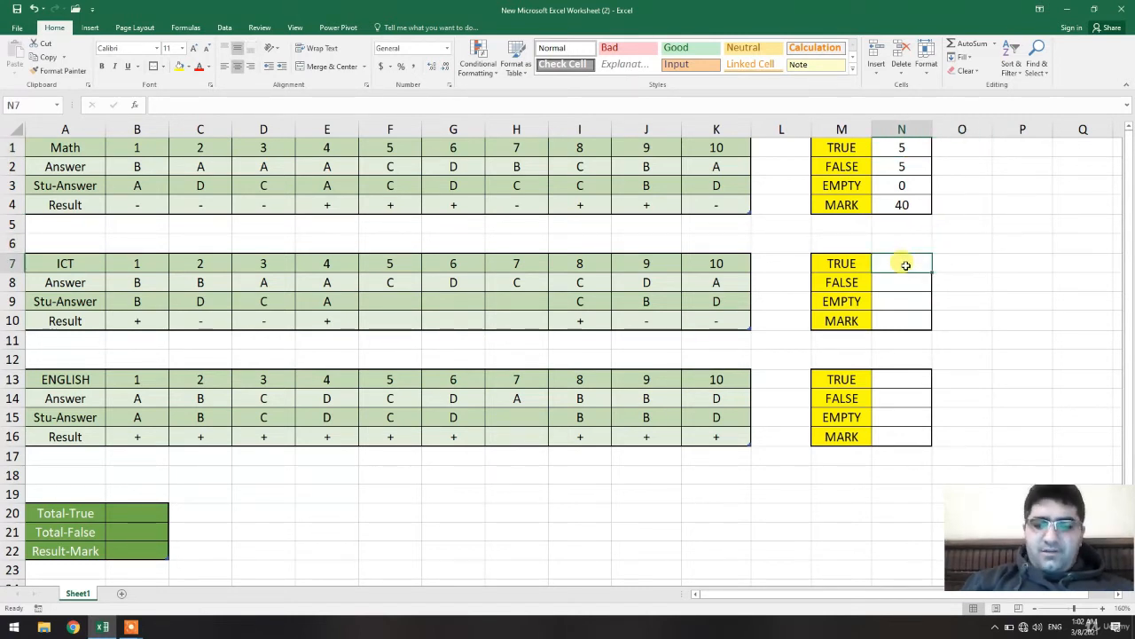
type("=CO")
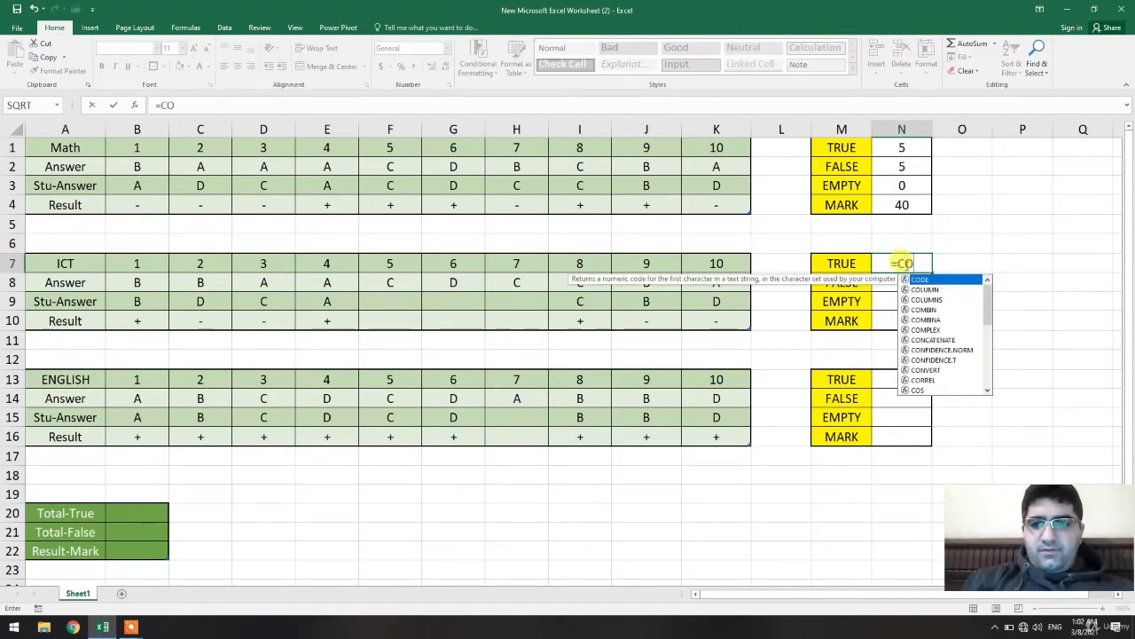
type("unt")
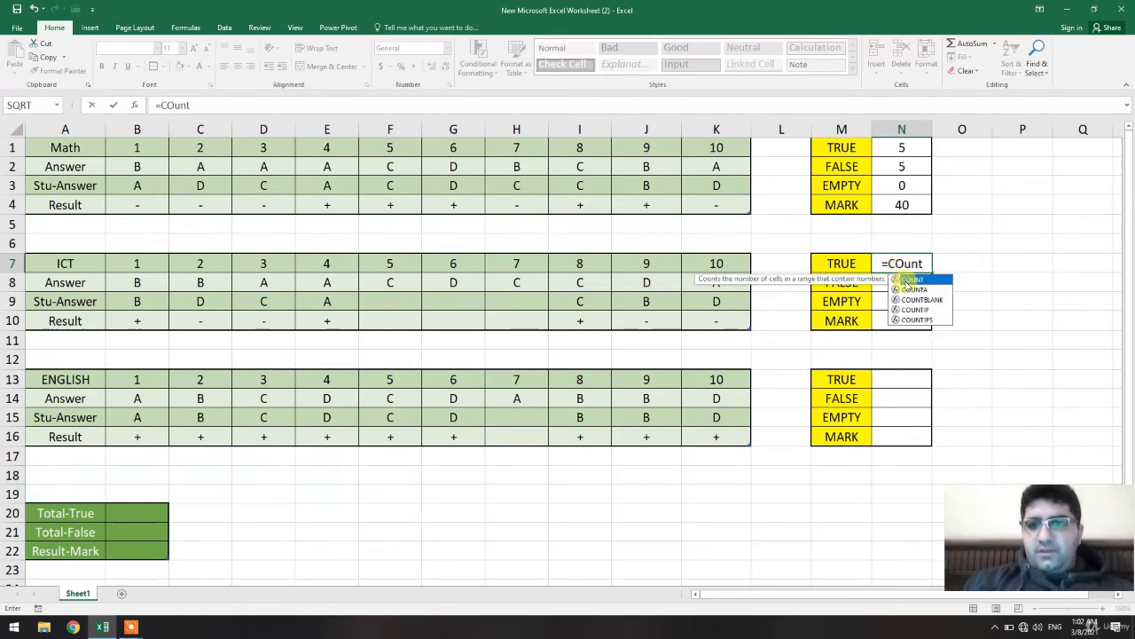
double_click(910, 310)
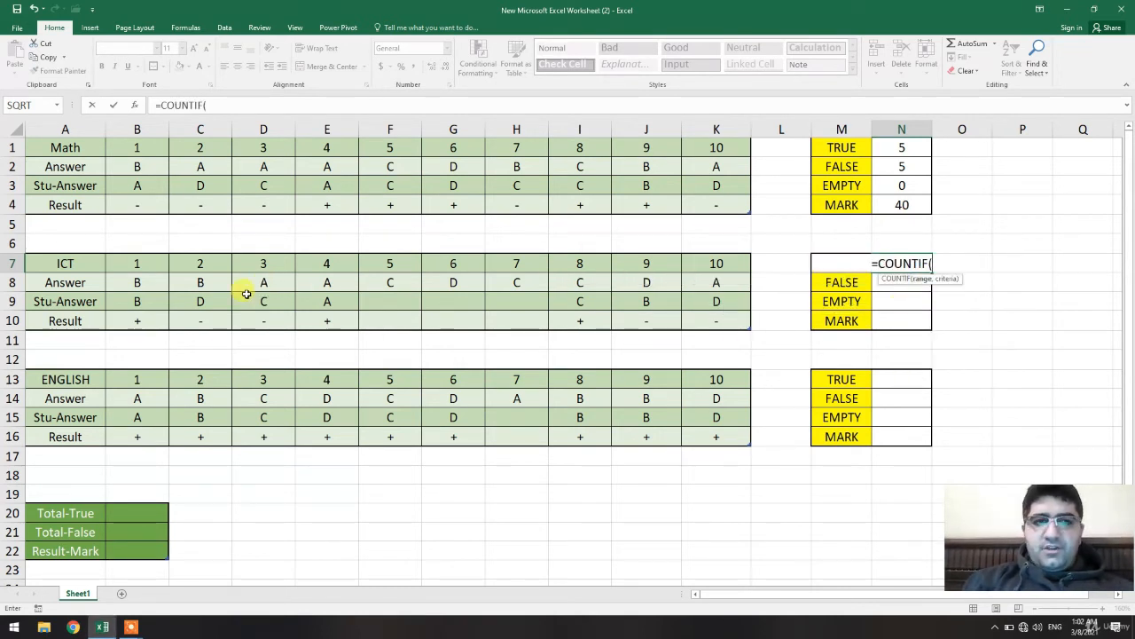
left_click_drag(146, 320, 734, 321)
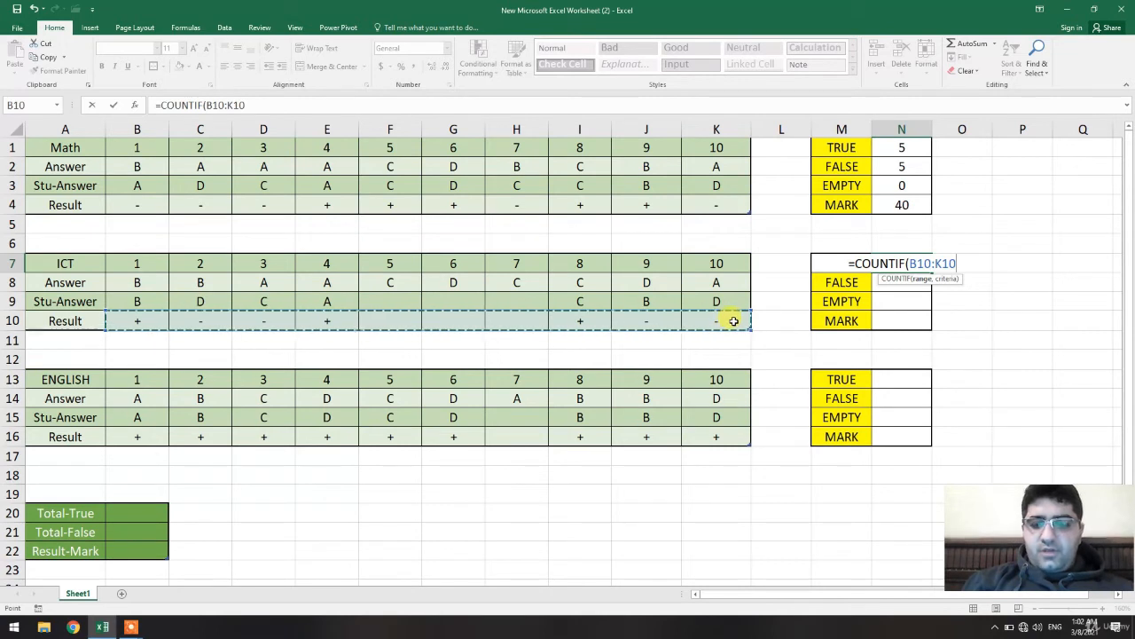
type(",")
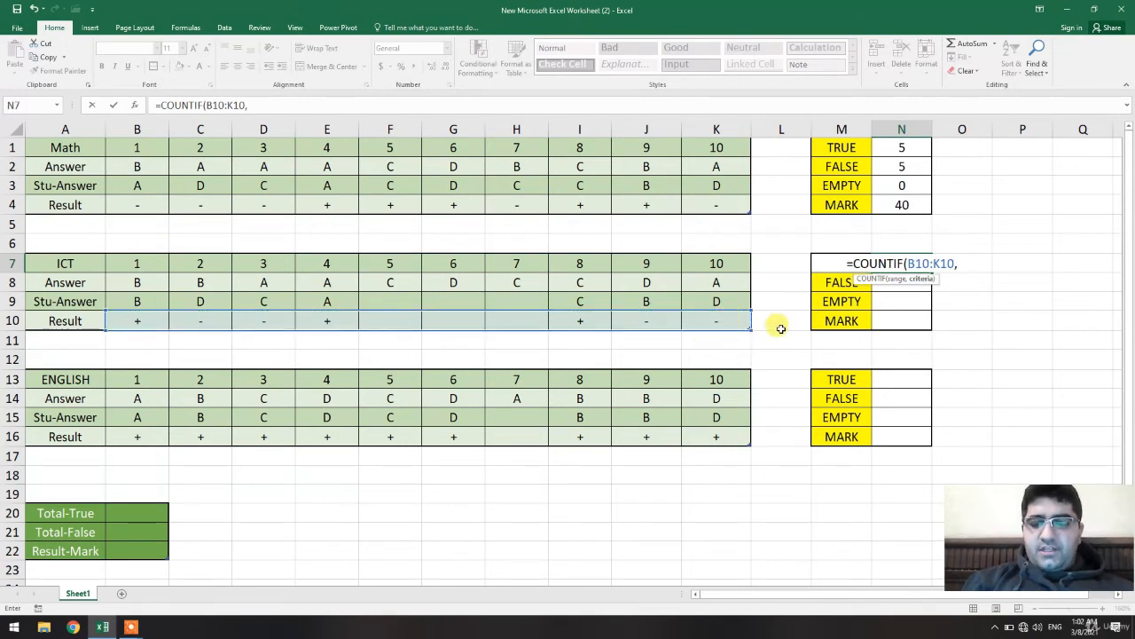
type("\"+")
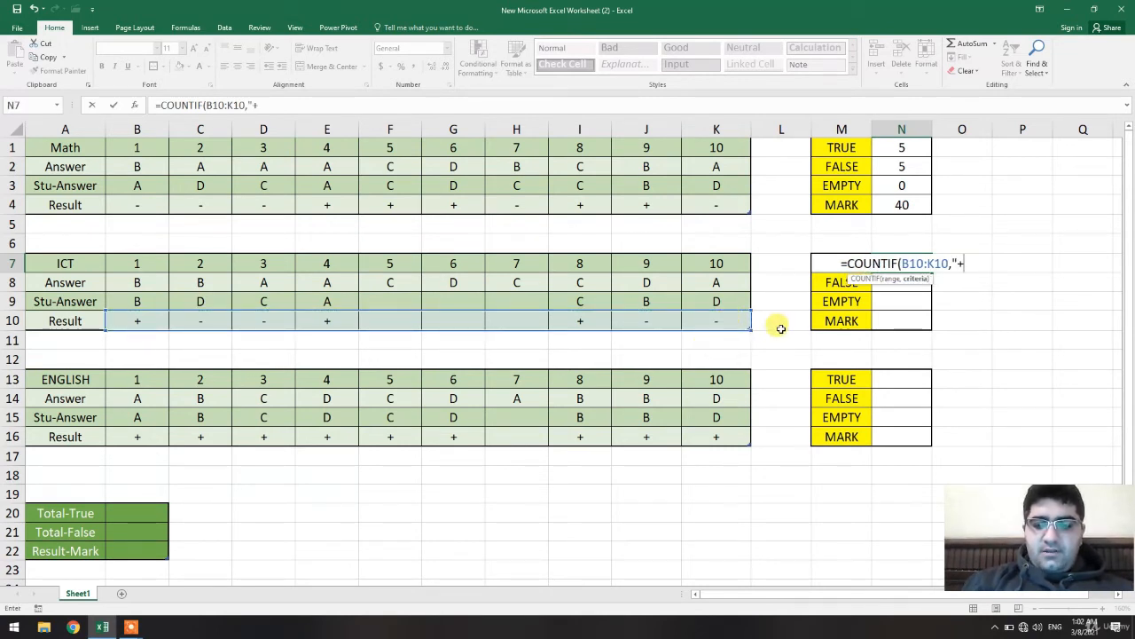
type("\")")
key("Return")
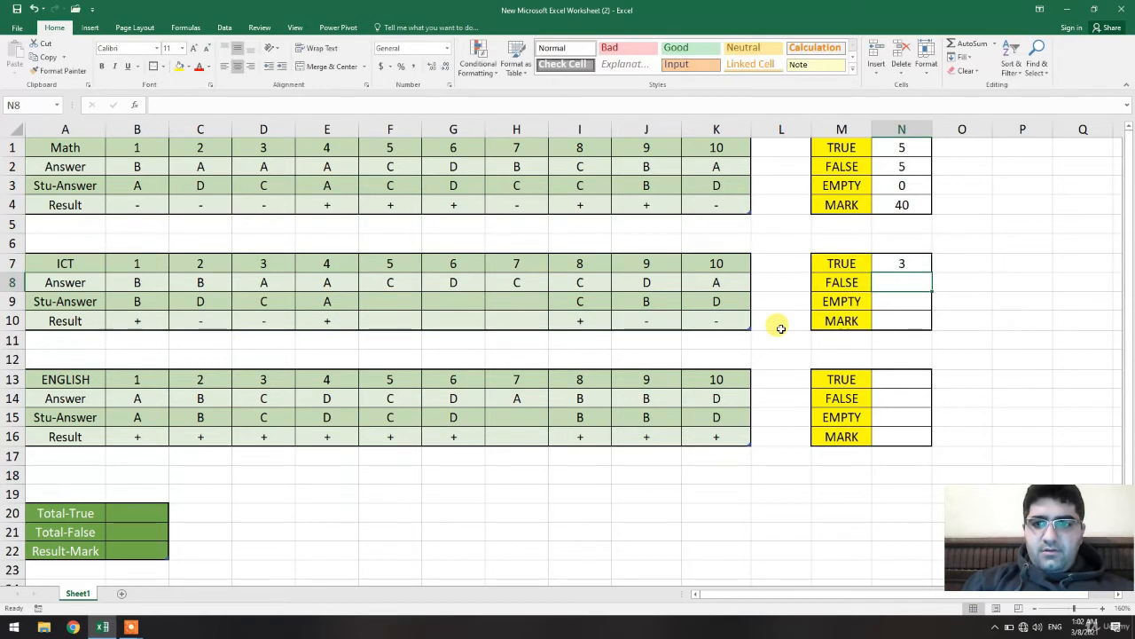
Copy the ICT TRUE formula into the FALSE and EMPTY cells N8 and N9.
left_click(905, 265)
key("ctrl+c")
key("Down")
key("ctrl+v")
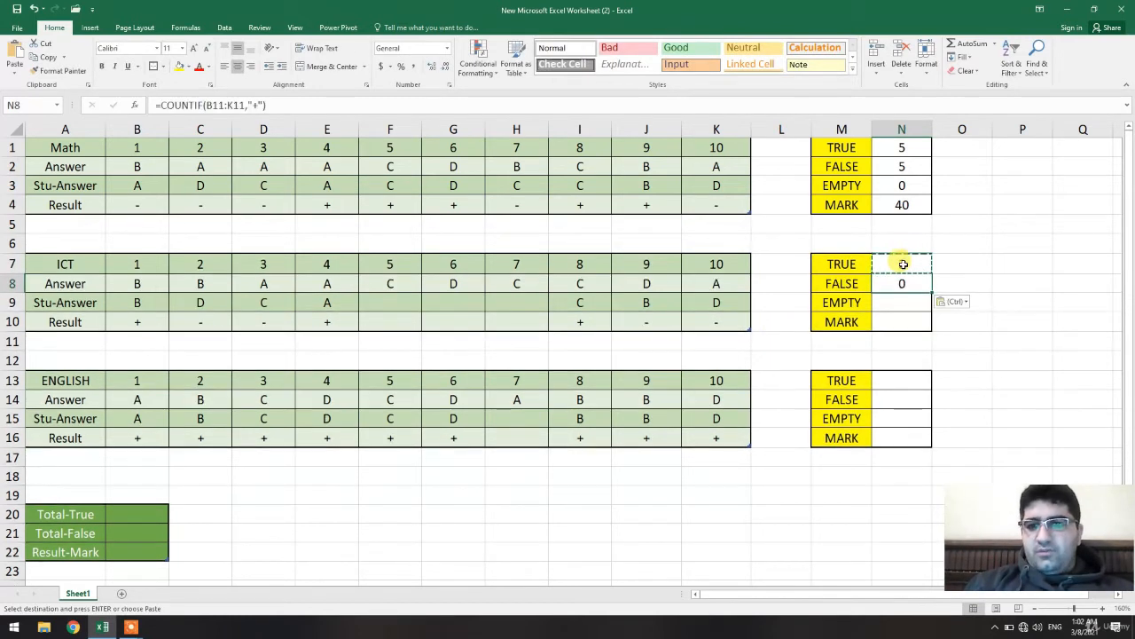
key("Down")
key("ctrl+v")
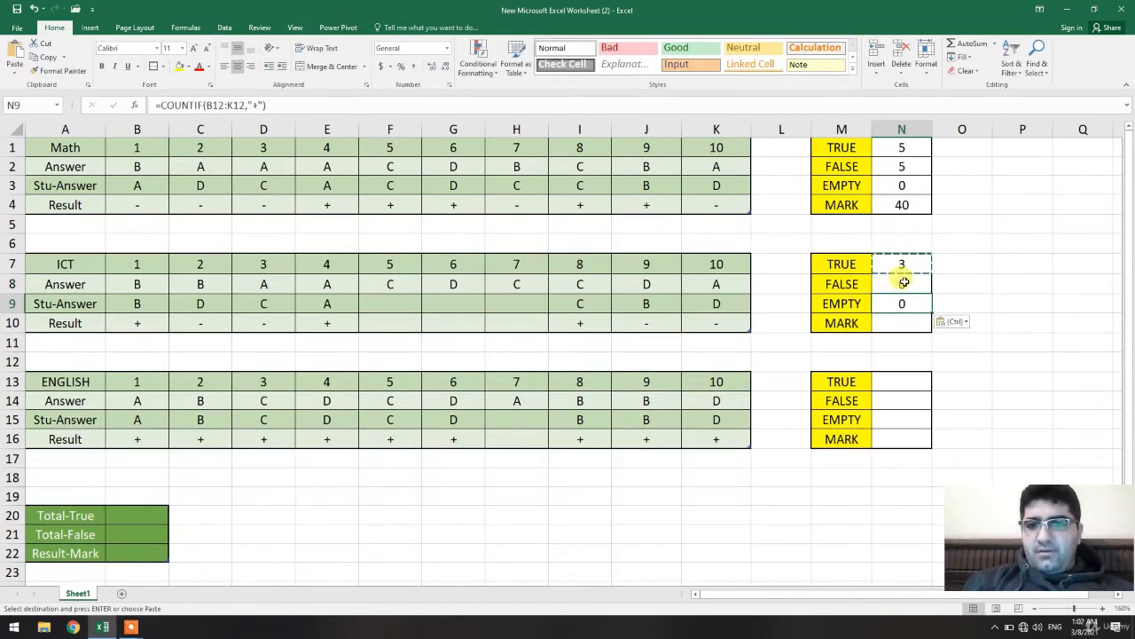
Edit the ICT FALSE formula in N8 to count "-" marks in the range B10:K10.
double_click(901, 283)
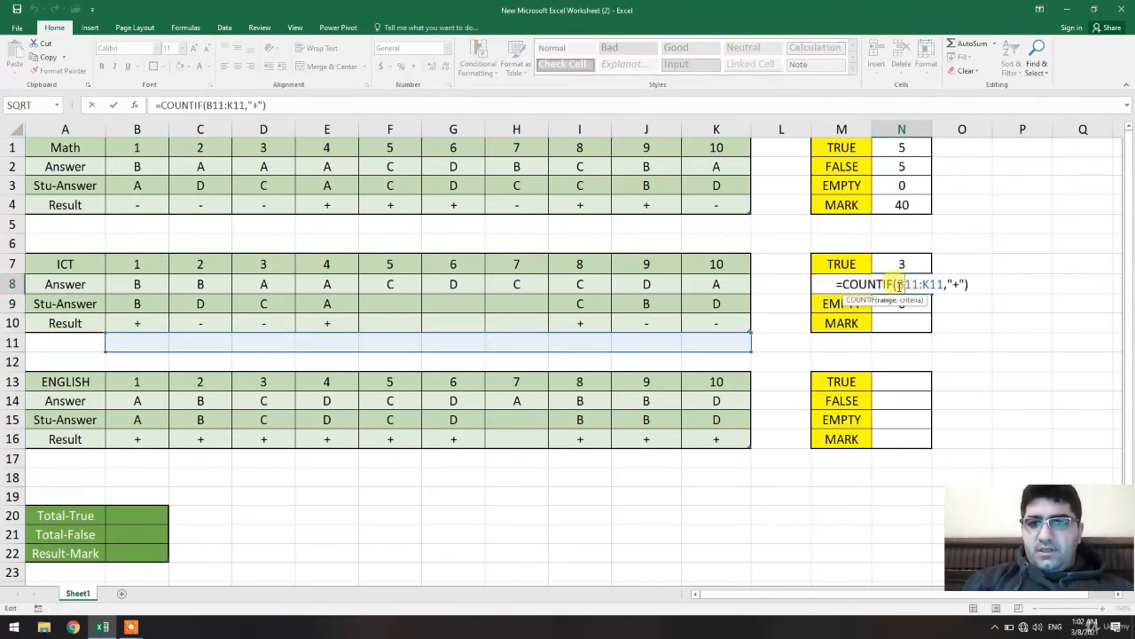
left_click_drag(896, 284, 945, 284)
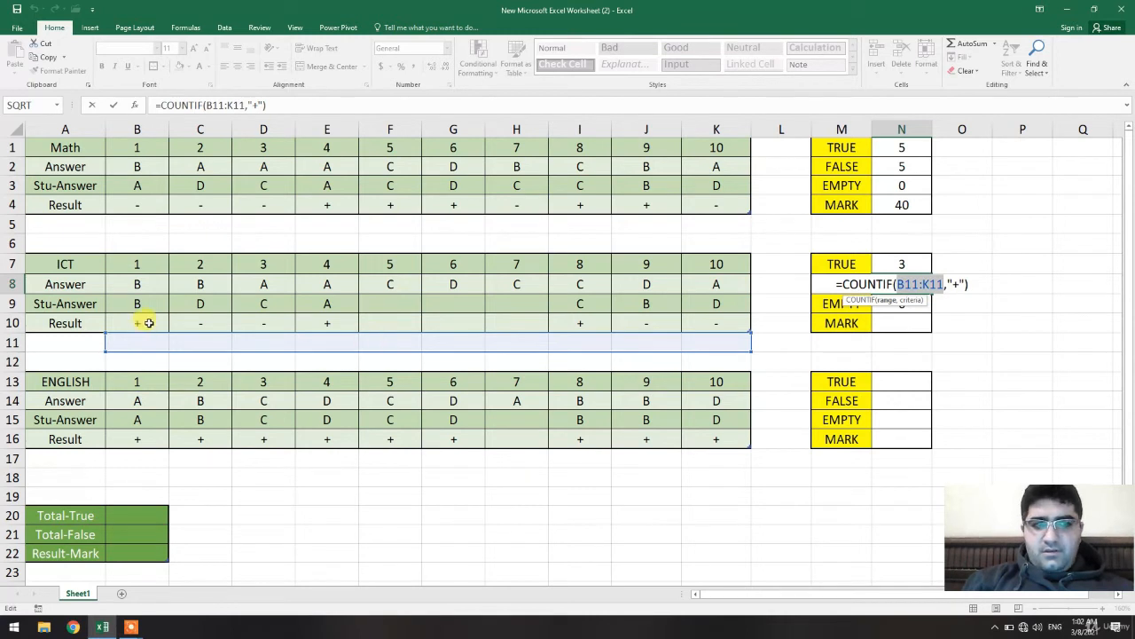
left_click_drag(148, 323, 745, 323)
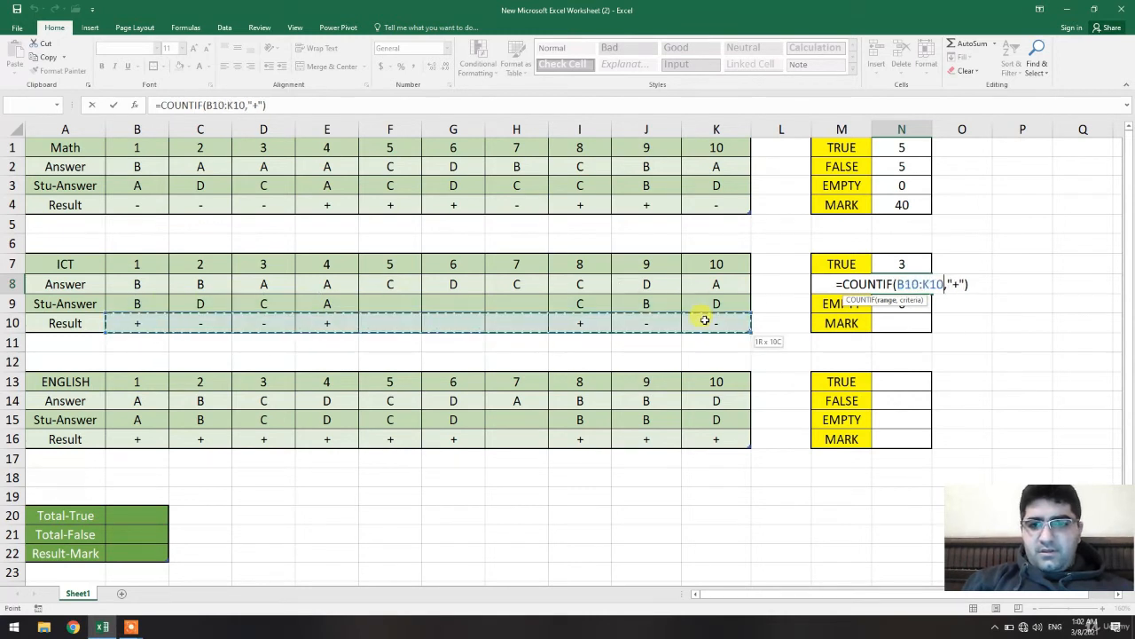
left_click(955, 284)
key("BackSpace")
type("-")
key("Return")
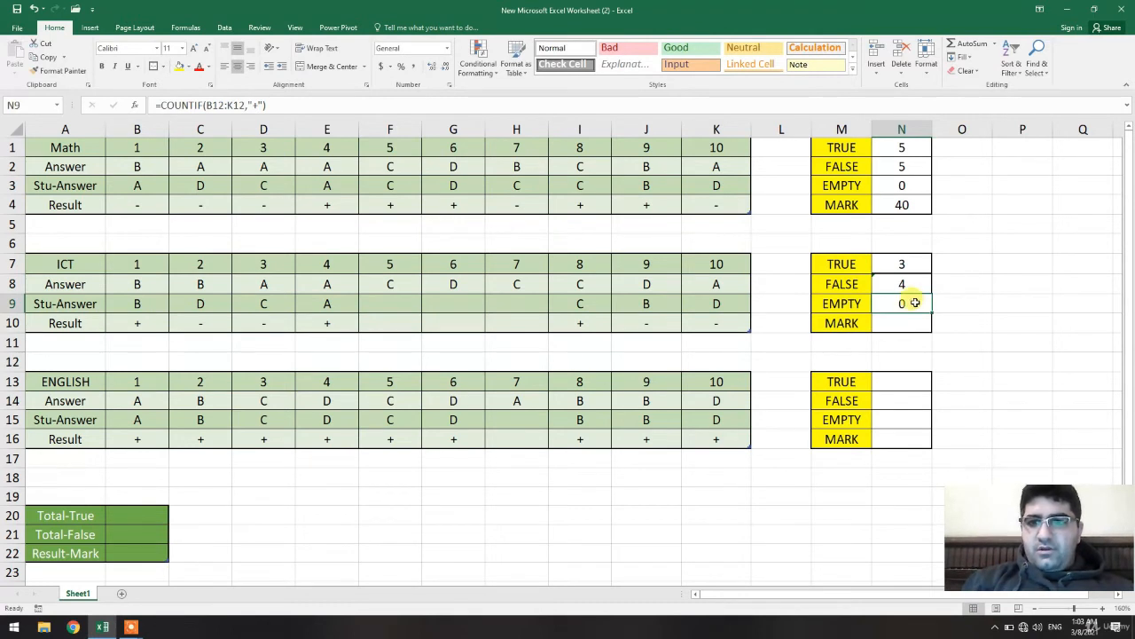
Replace the ICT EMPTY formula in N9 with =10-N8-N7.
left_click(219, 105)
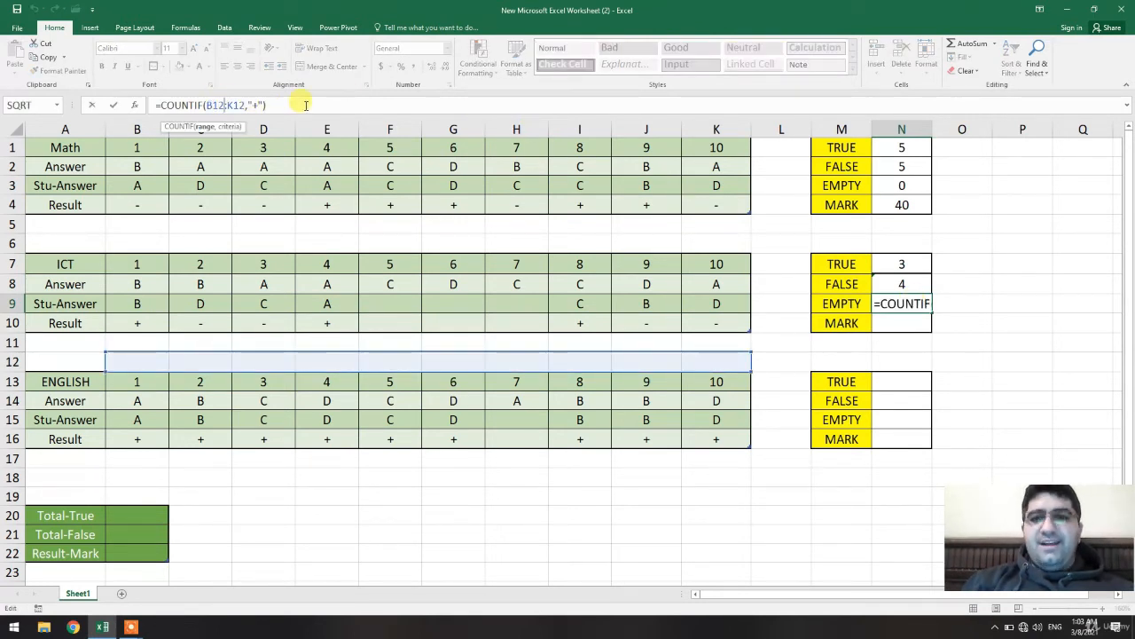
left_click_drag(266, 105, 161, 105)
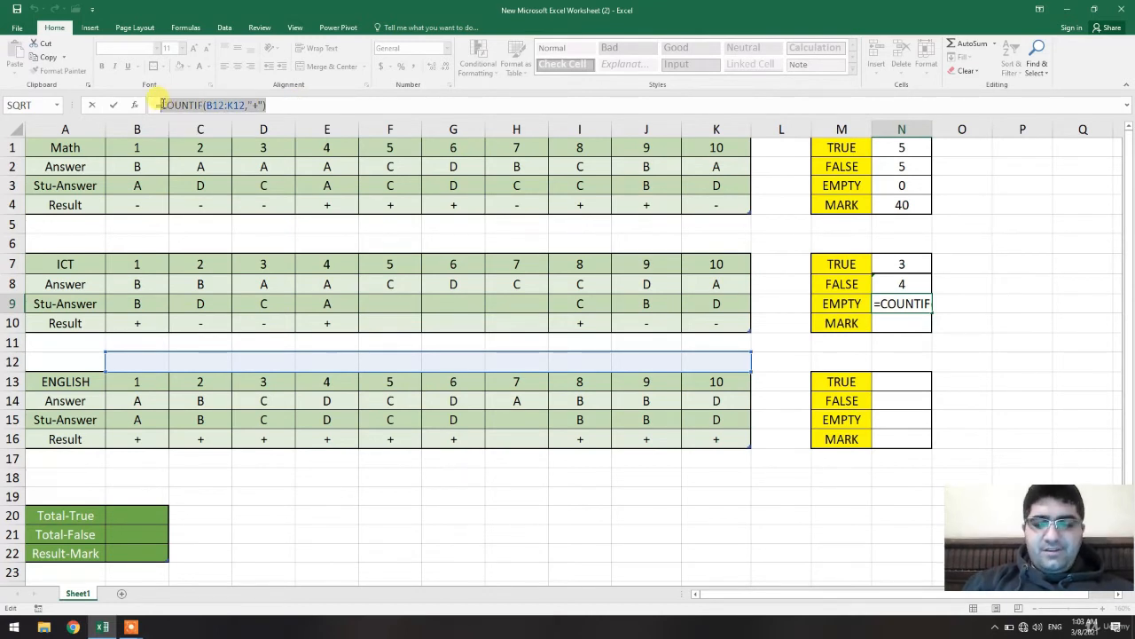
key("BackSpace")
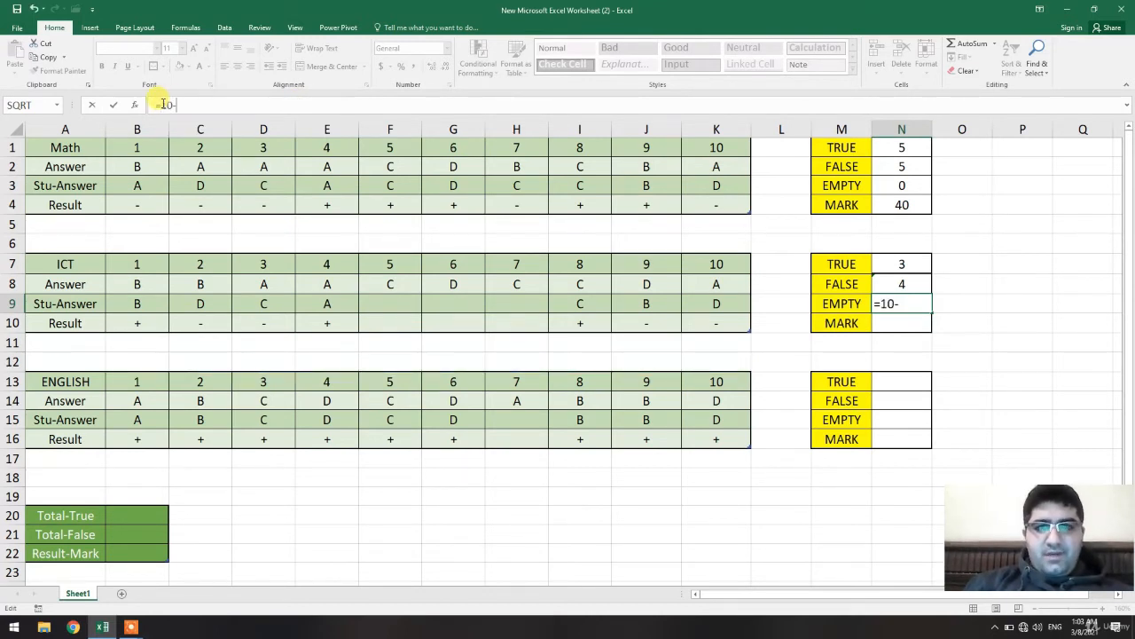
type("10-")
left_click(882, 282)
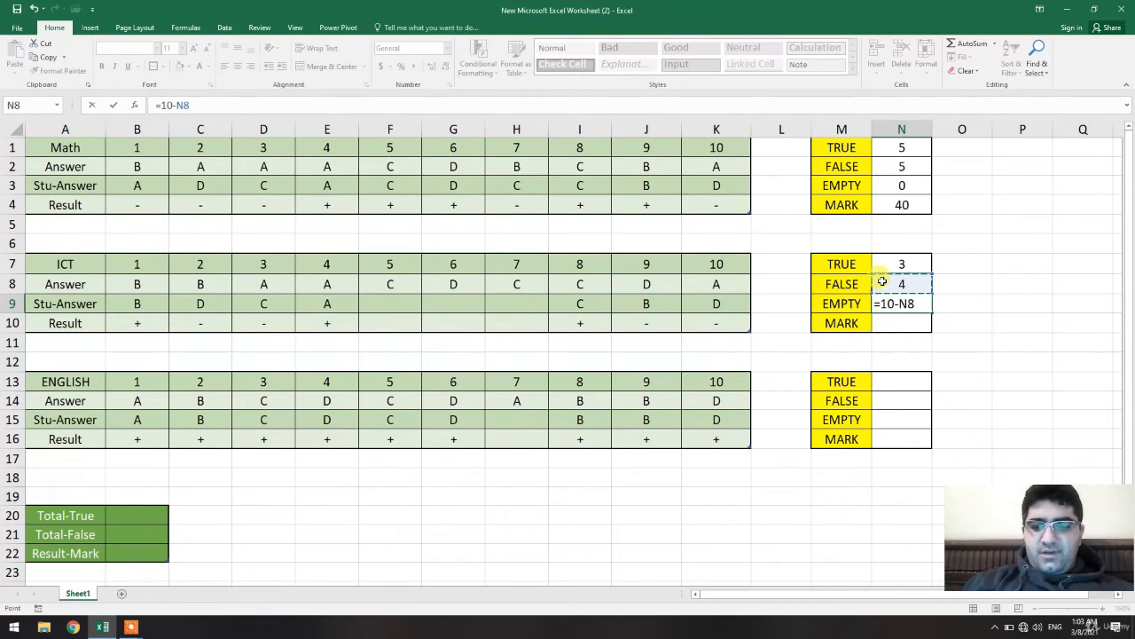
type("-")
left_click(903, 263)
key("Return")
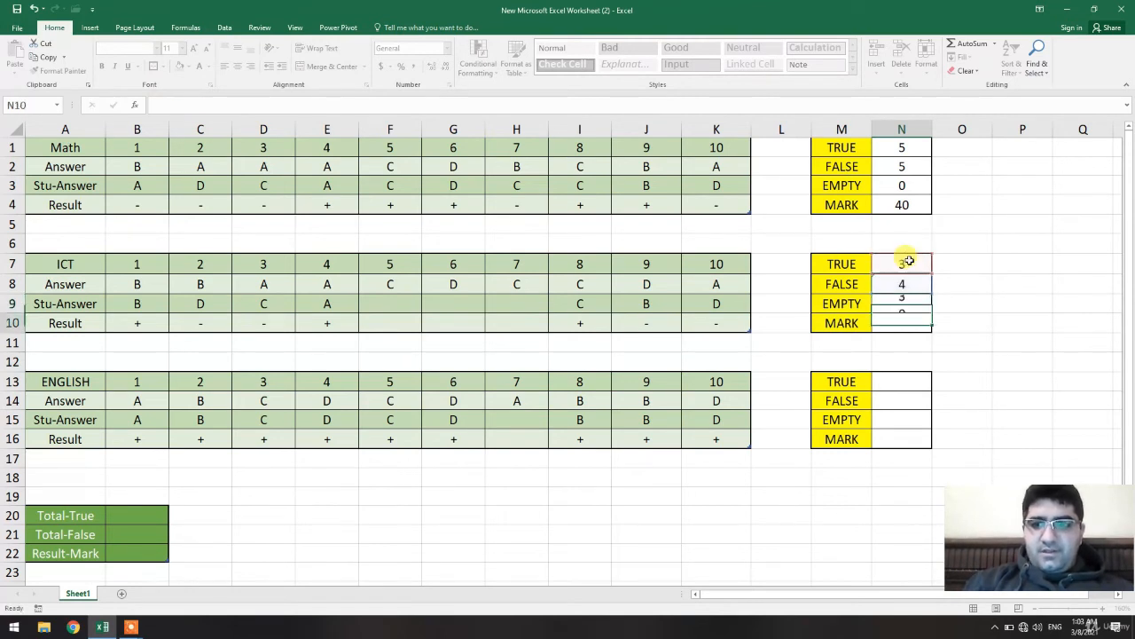
Inspect the formulas in the ICT TRUE, FALSE and EMPTY cells.
left_click(1000, 307)
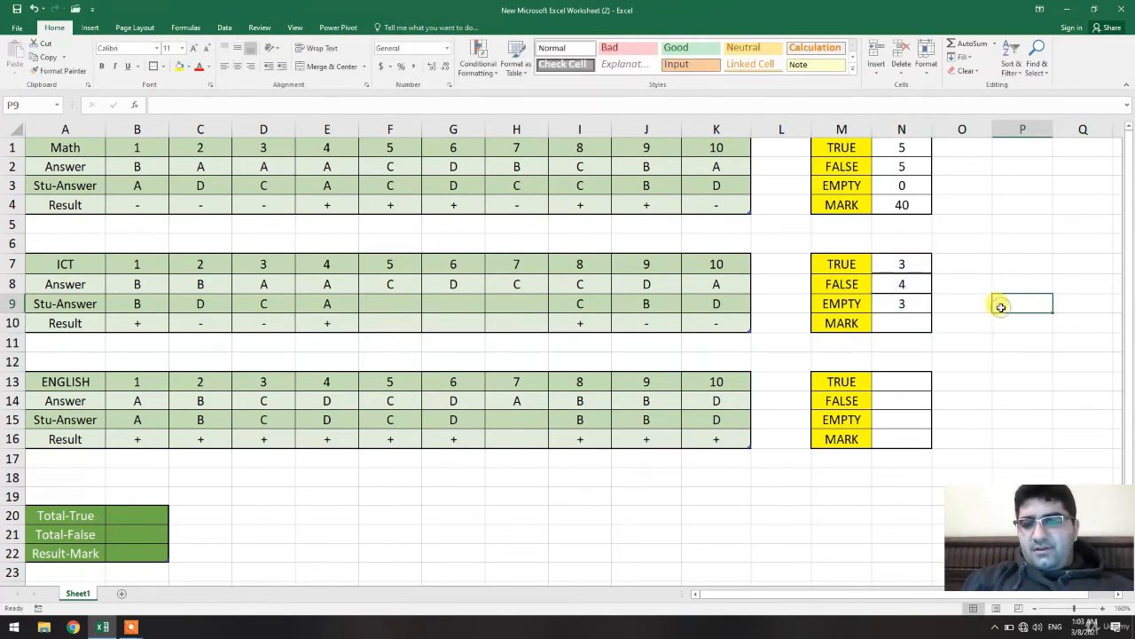
left_click(904, 284)
left_click(902, 297)
left_click(904, 285)
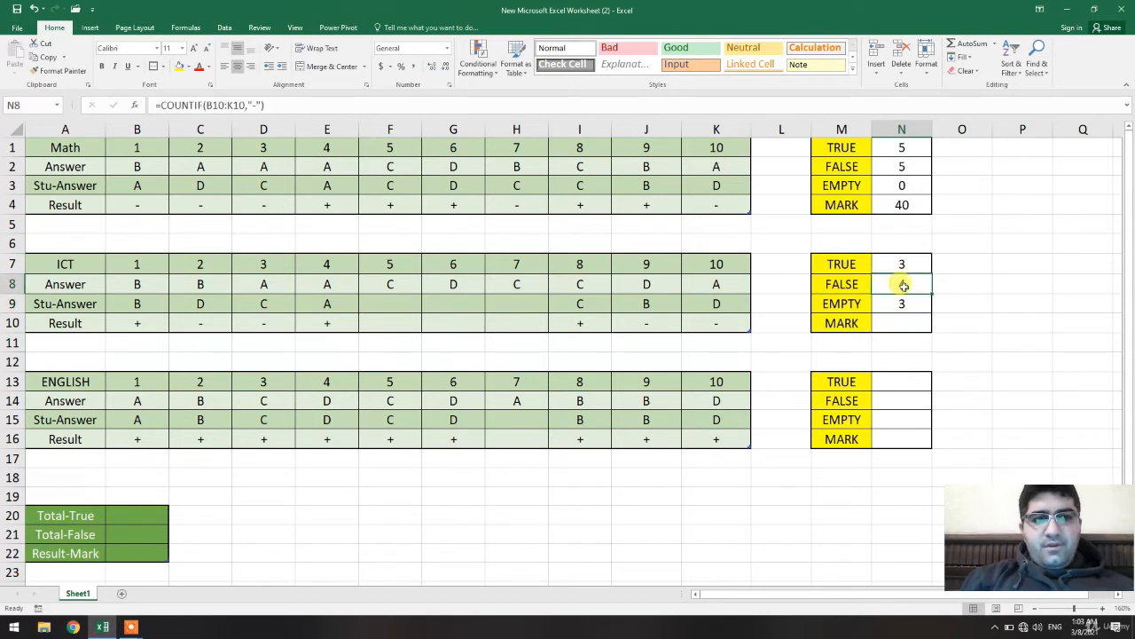
left_click(904, 264)
left_click(1003, 304)
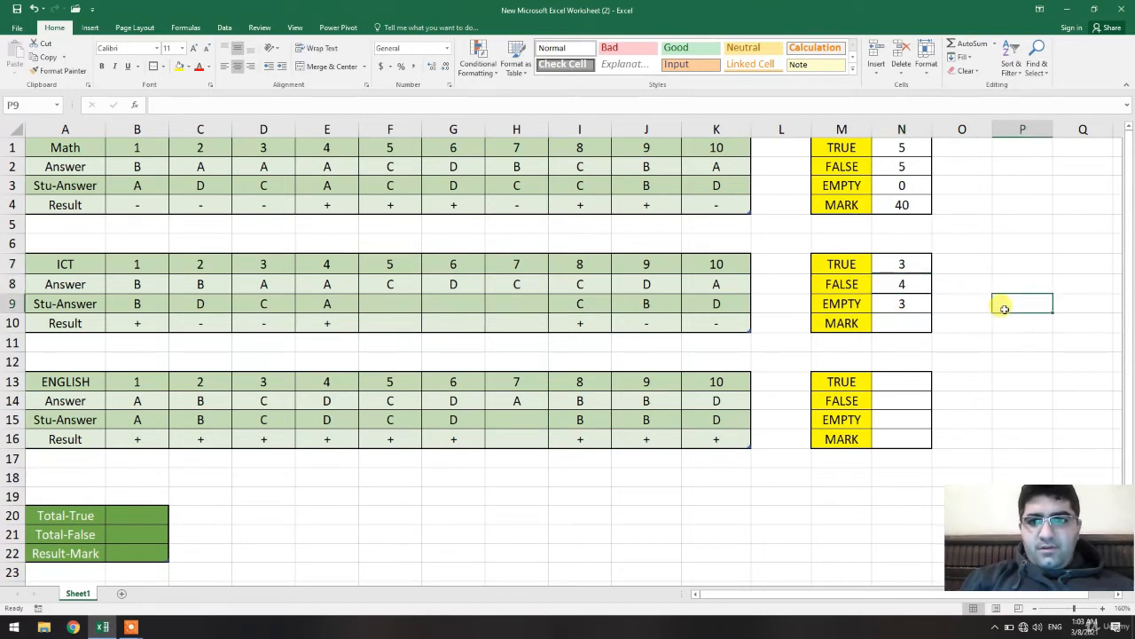
In the ICT MARK cell N10, enter the formula =N7*10-N8*2.
left_click(898, 326)
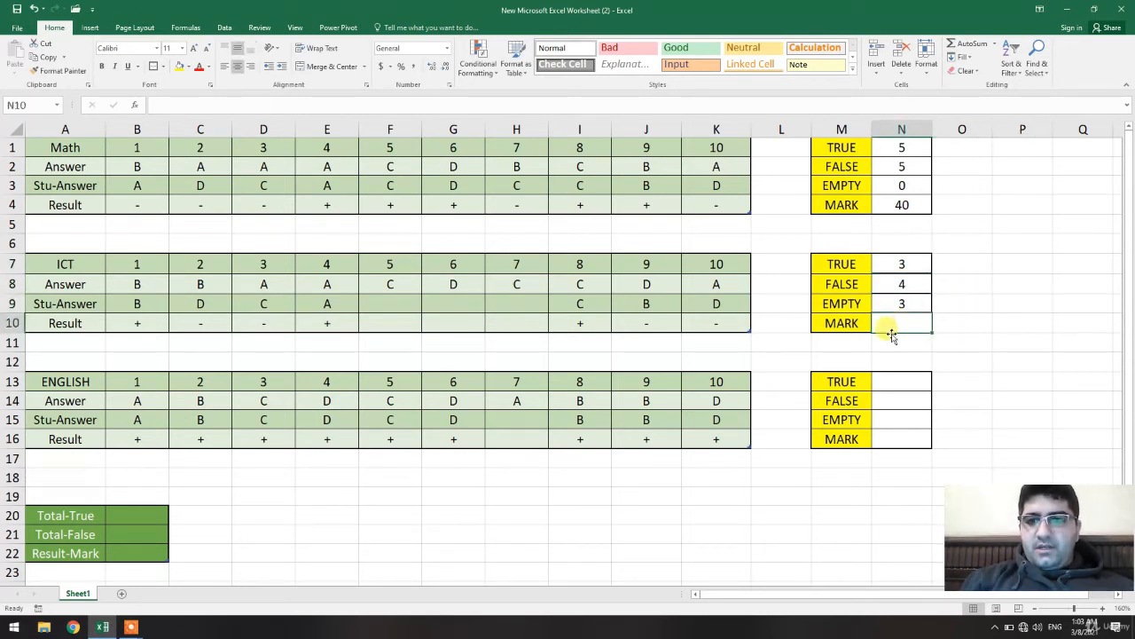
type("=")
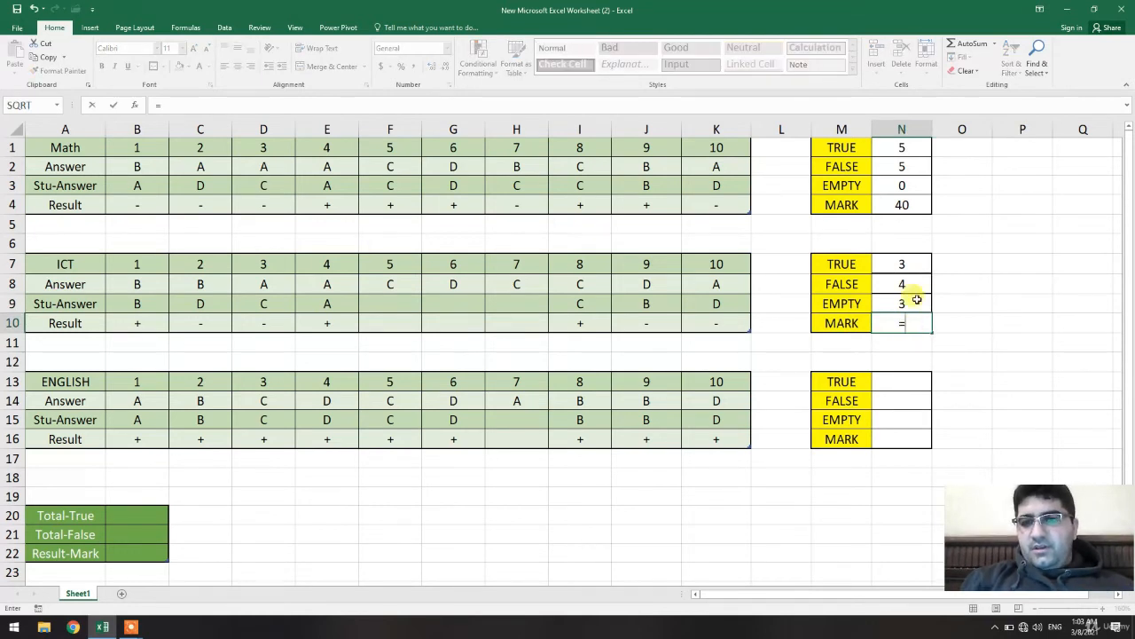
left_click(903, 265)
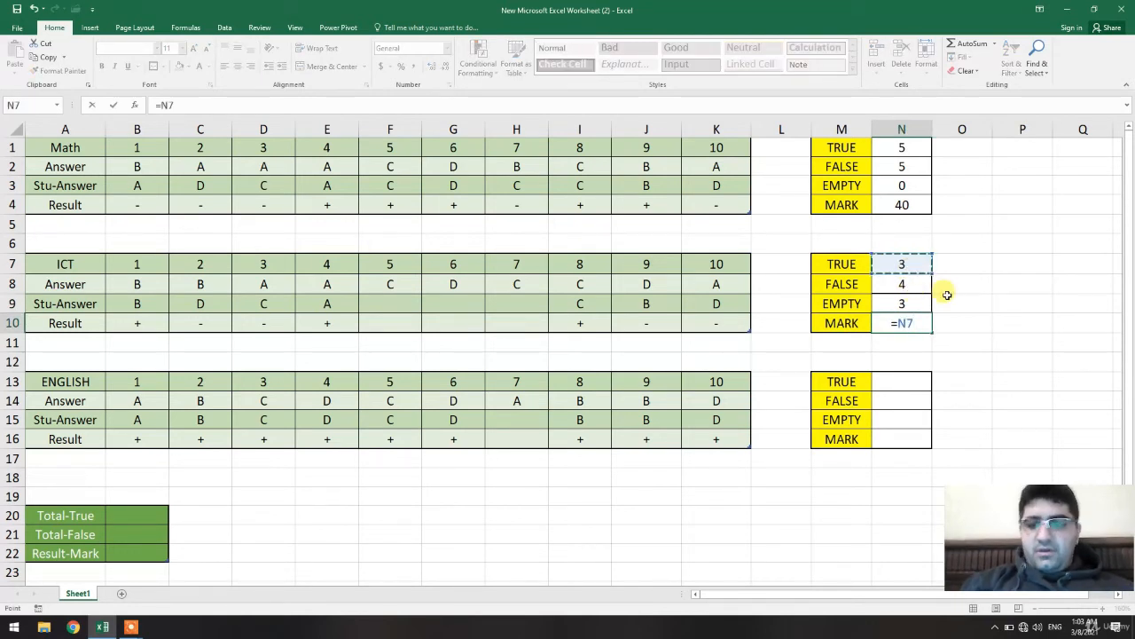
type("*")
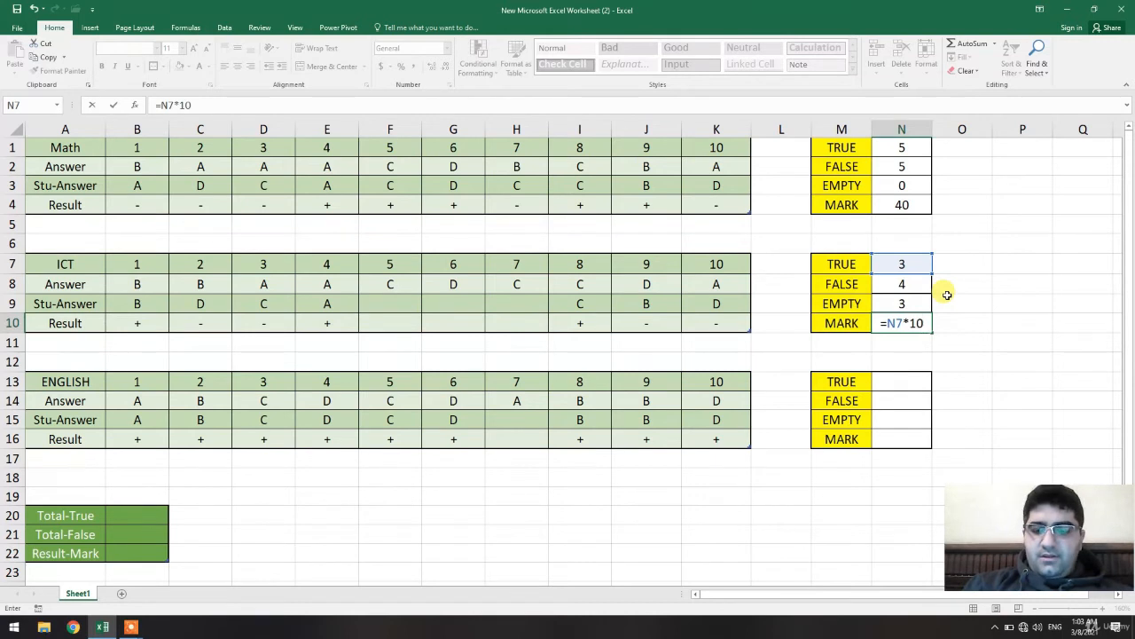
left_click(905, 284)
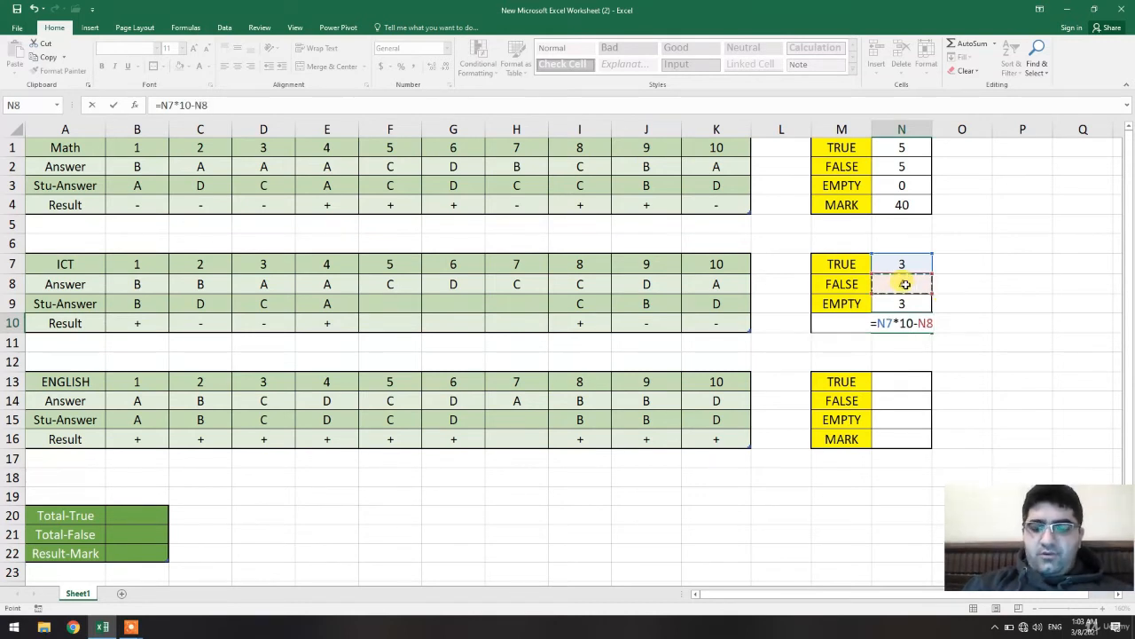
type("*2")
key("Return")
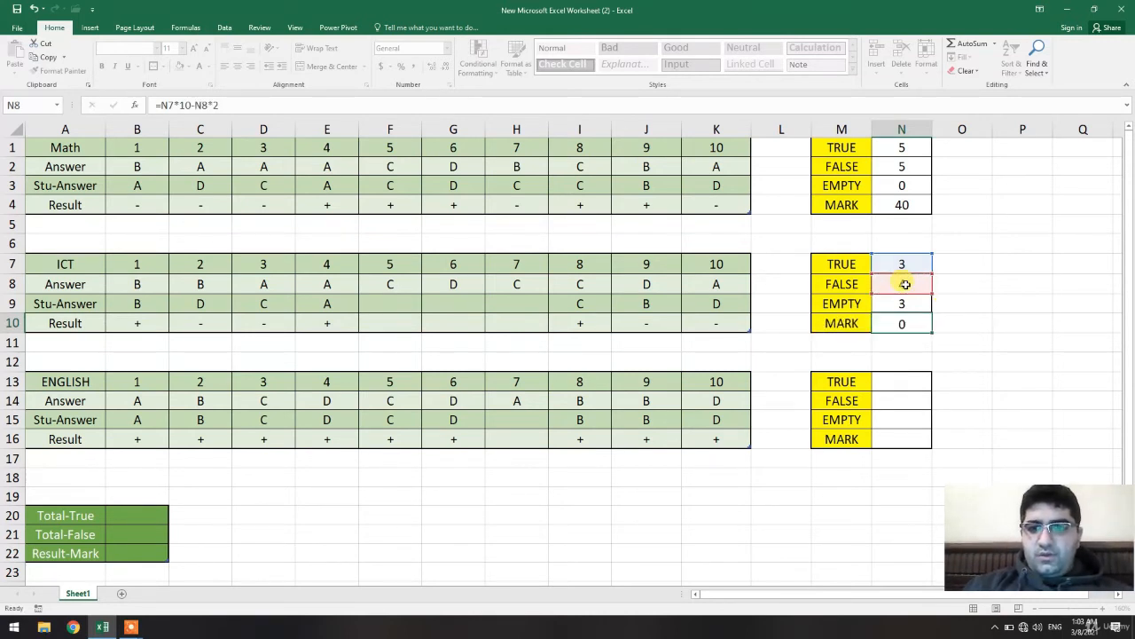
left_click(956, 320)
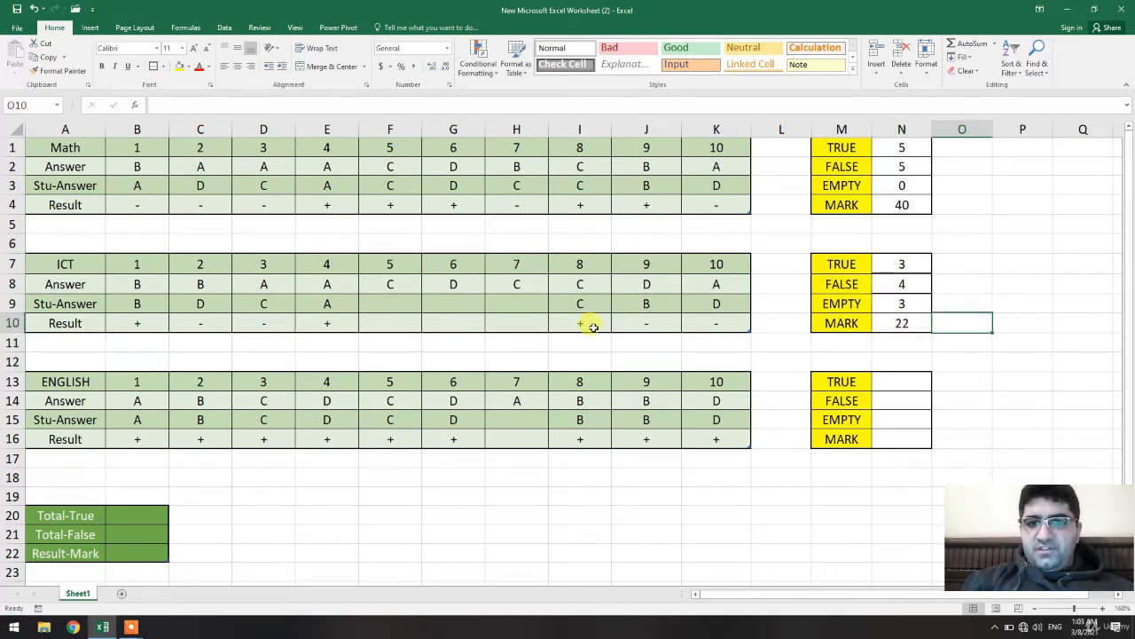
In the English TRUE cell N13, enter a COUNTIF formula counting "+" marks in the range B16:K16.
left_click(909, 381)
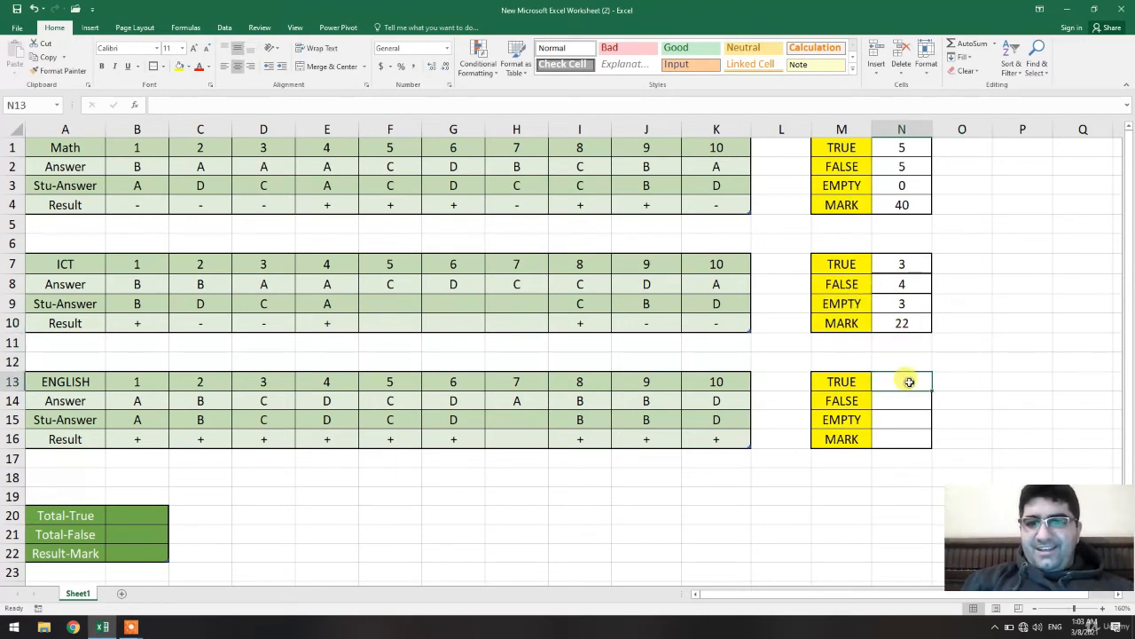
type("=COUN")
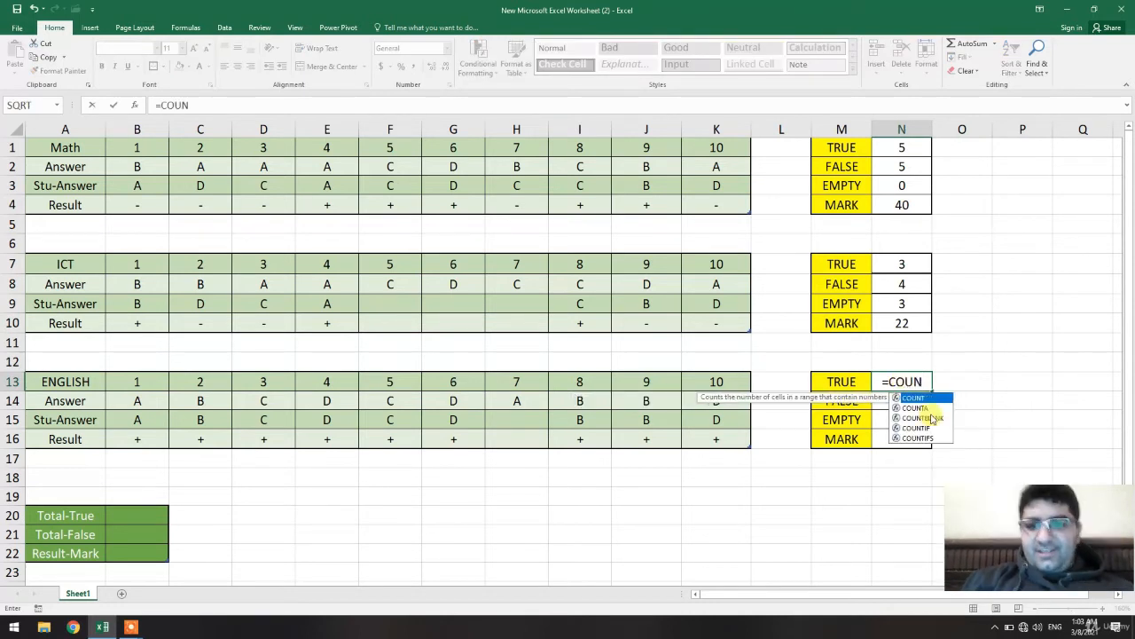
double_click(928, 430)
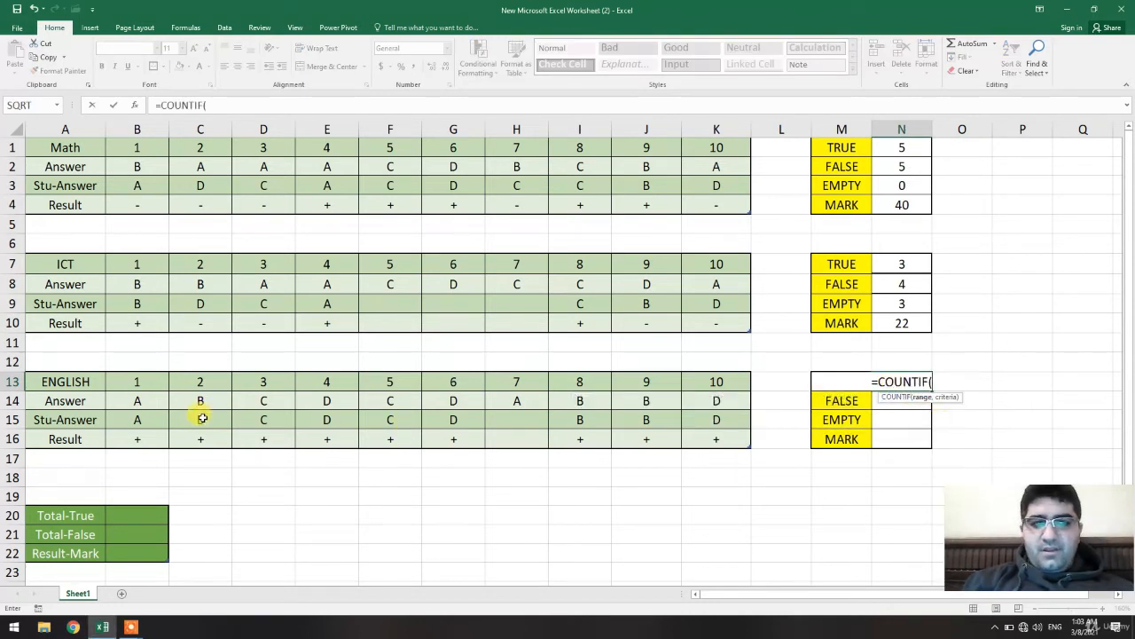
left_click_drag(158, 434, 717, 425)
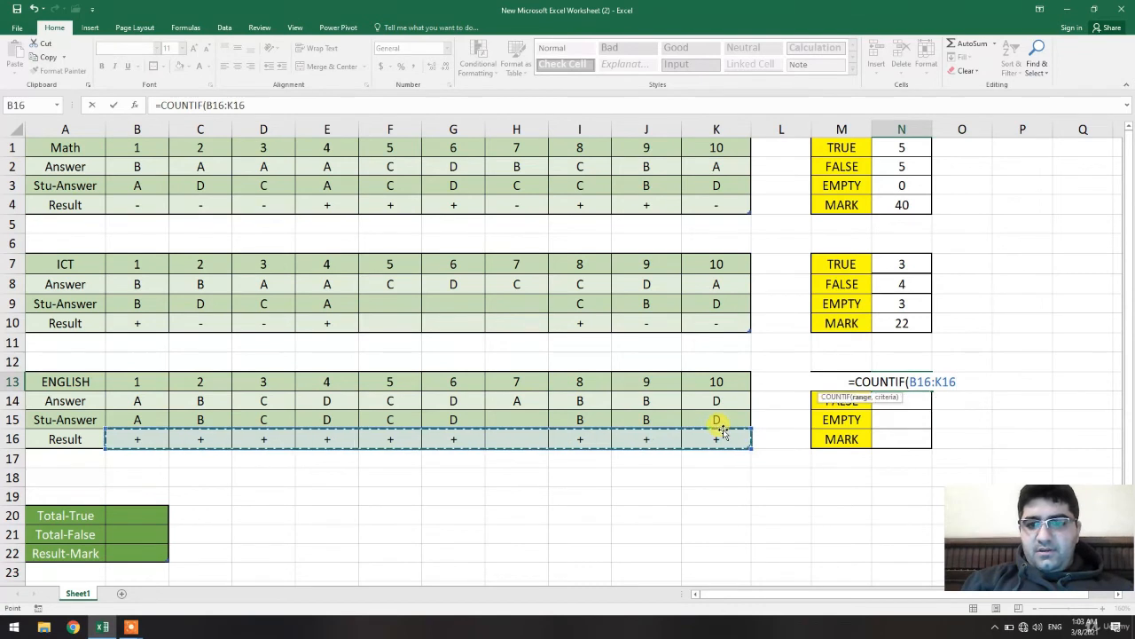
type(",\"")
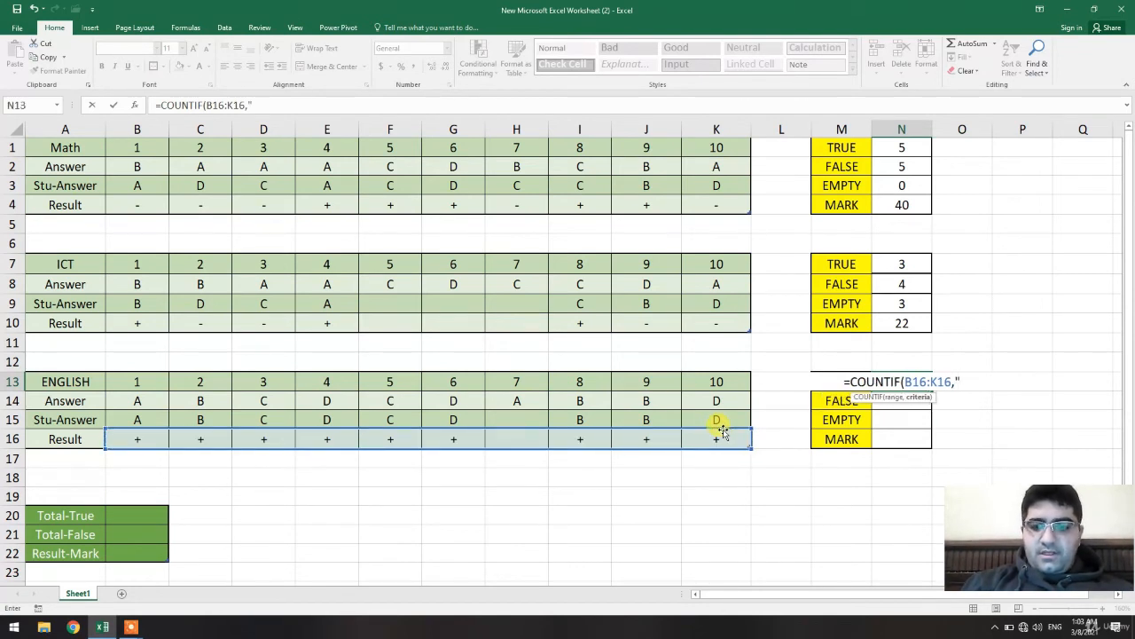
type("+\"")
key("Return")
In the English FALSE cell N14, enter a COUNTIF formula counting "-" marks in the range B16:K16.
type("=COUN")
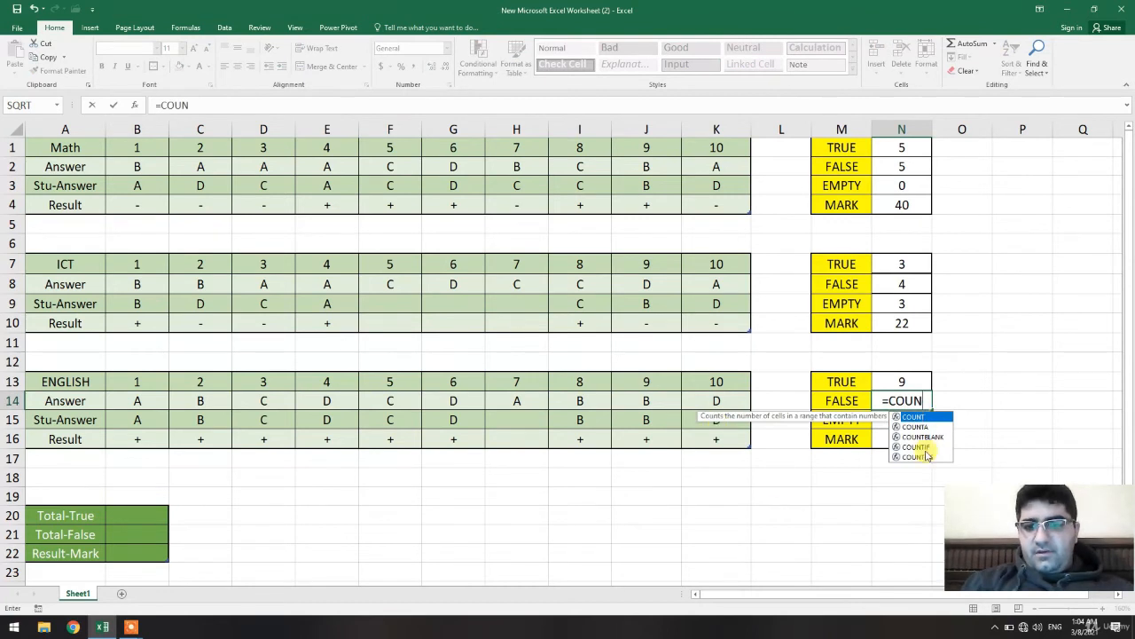
double_click(917, 447)
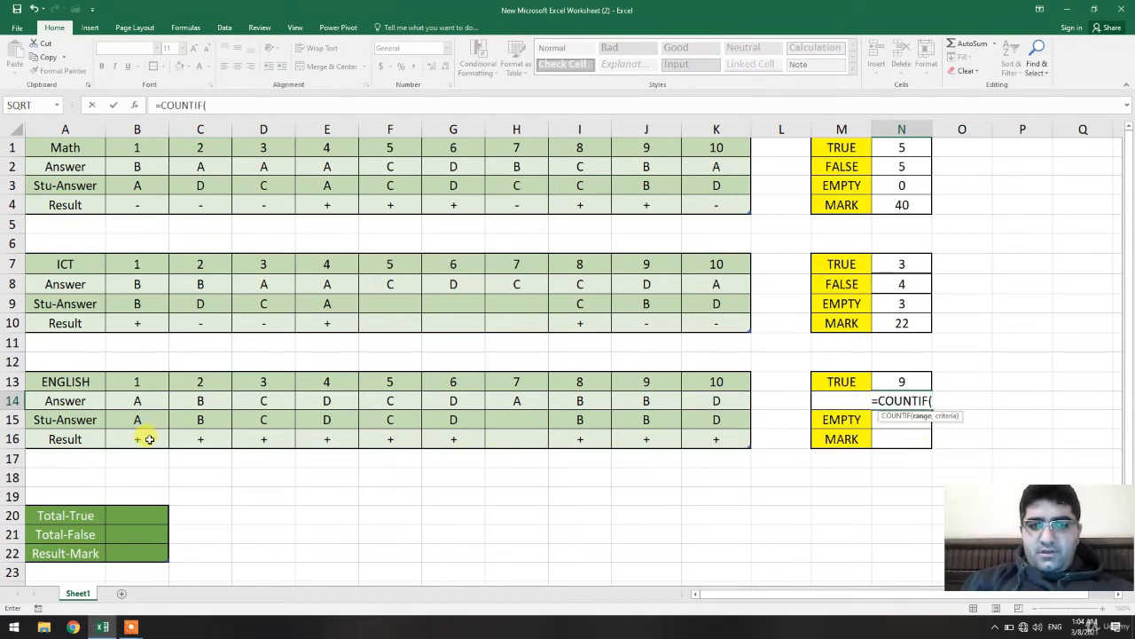
left_click_drag(149, 439, 741, 439)
type(",")
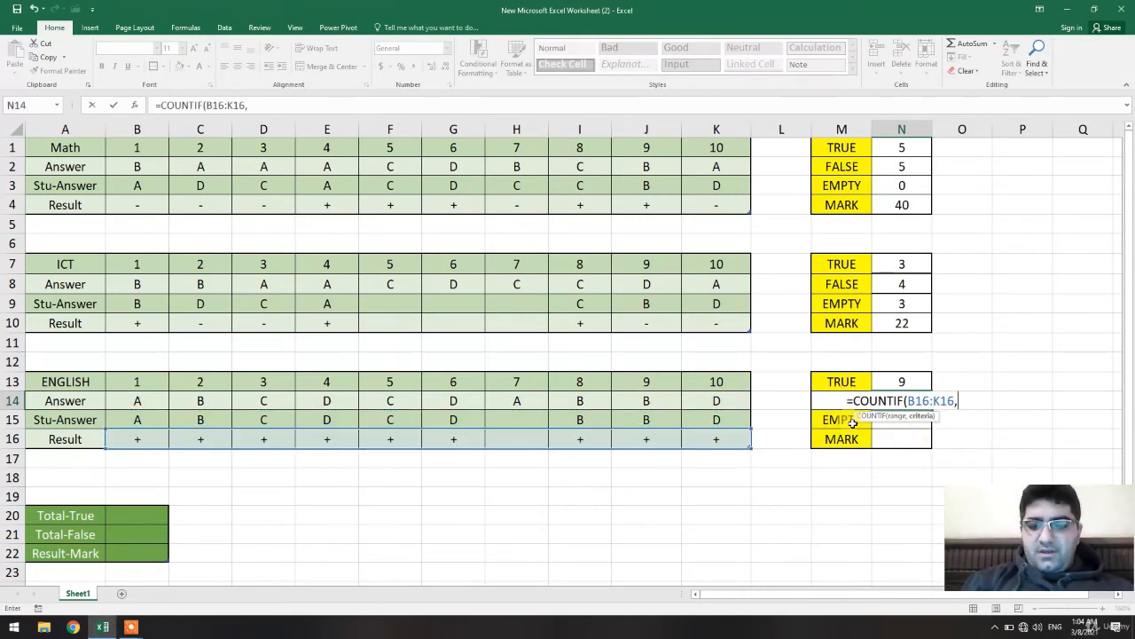
type("\"-\")")
key("Return")
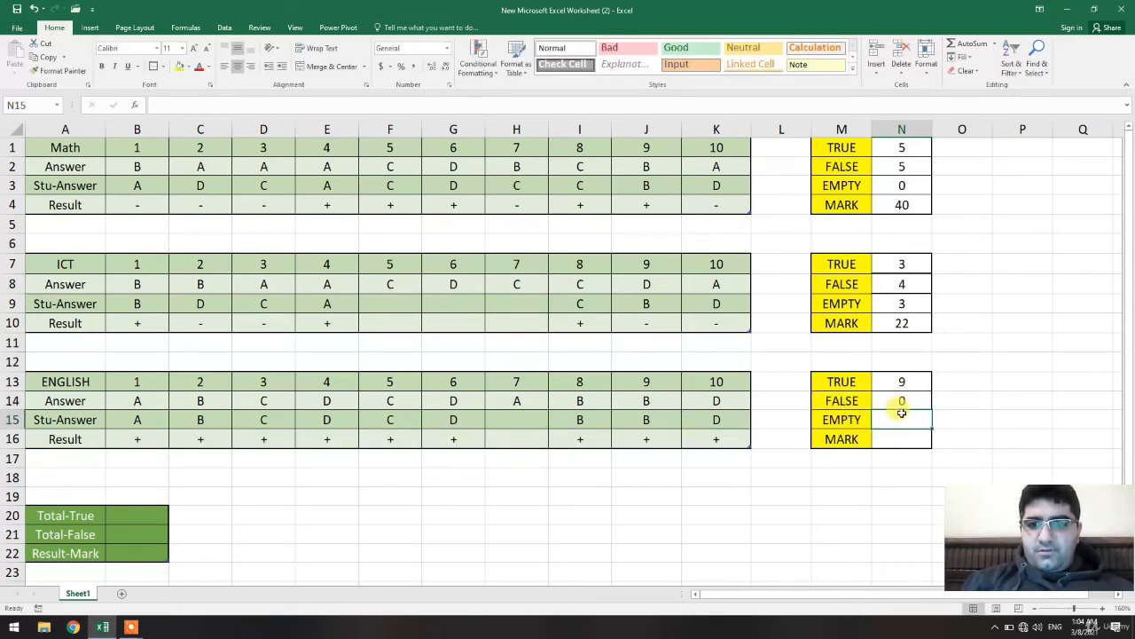
In the English EMPTY cell N15, enter the formula =10-N14-N13.
type("=1")
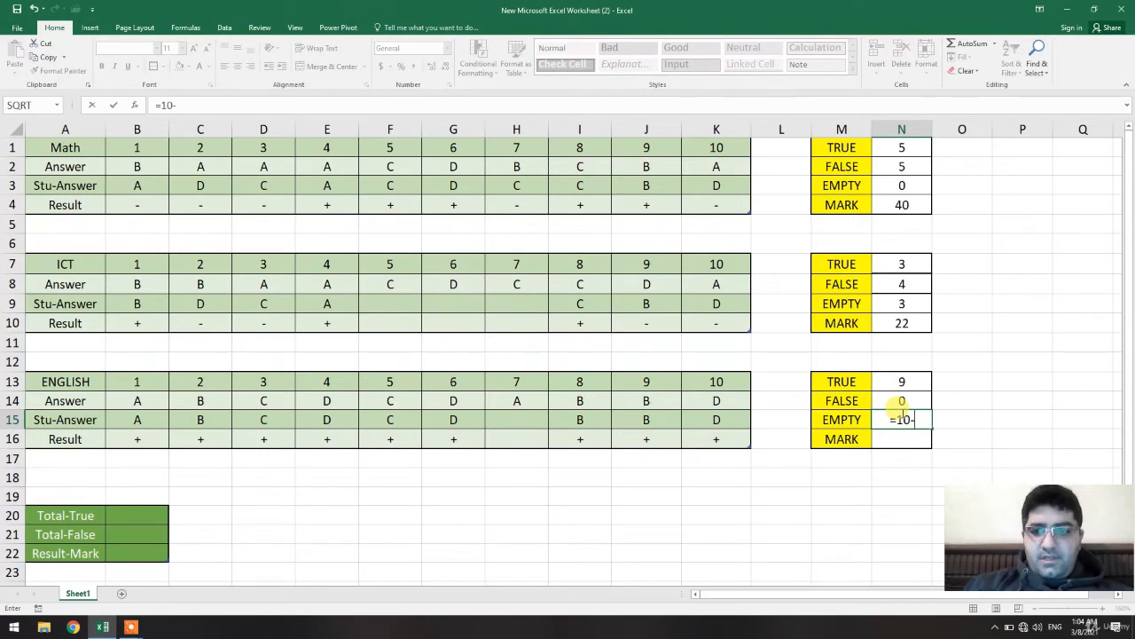
type("0-")
left_click(922, 397)
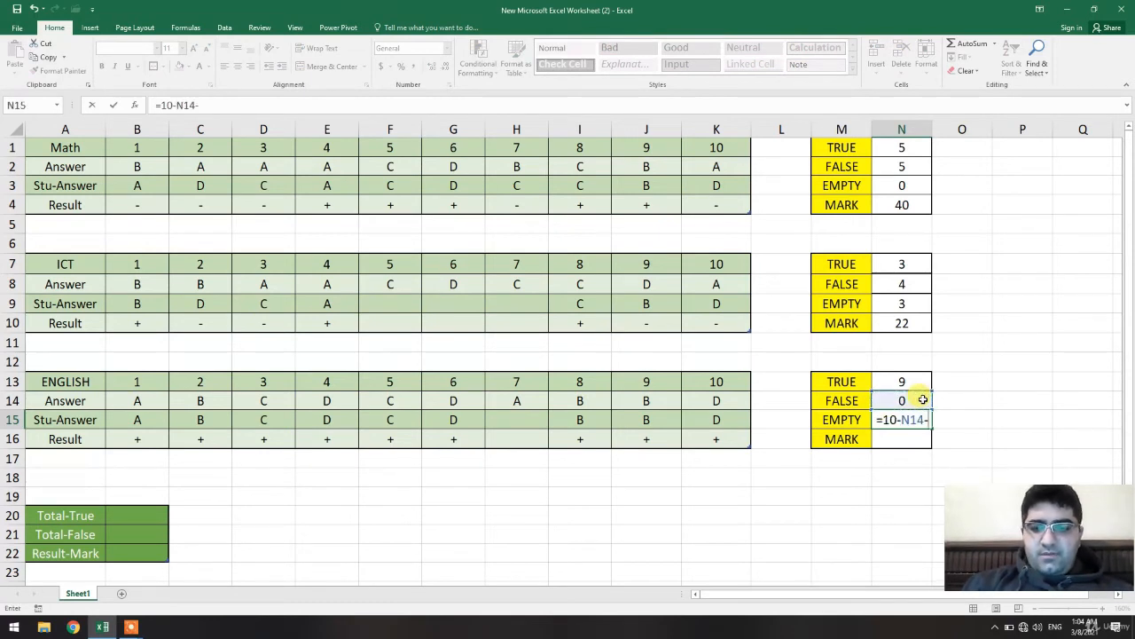
left_click(909, 381)
key("Return")
left_click(914, 401)
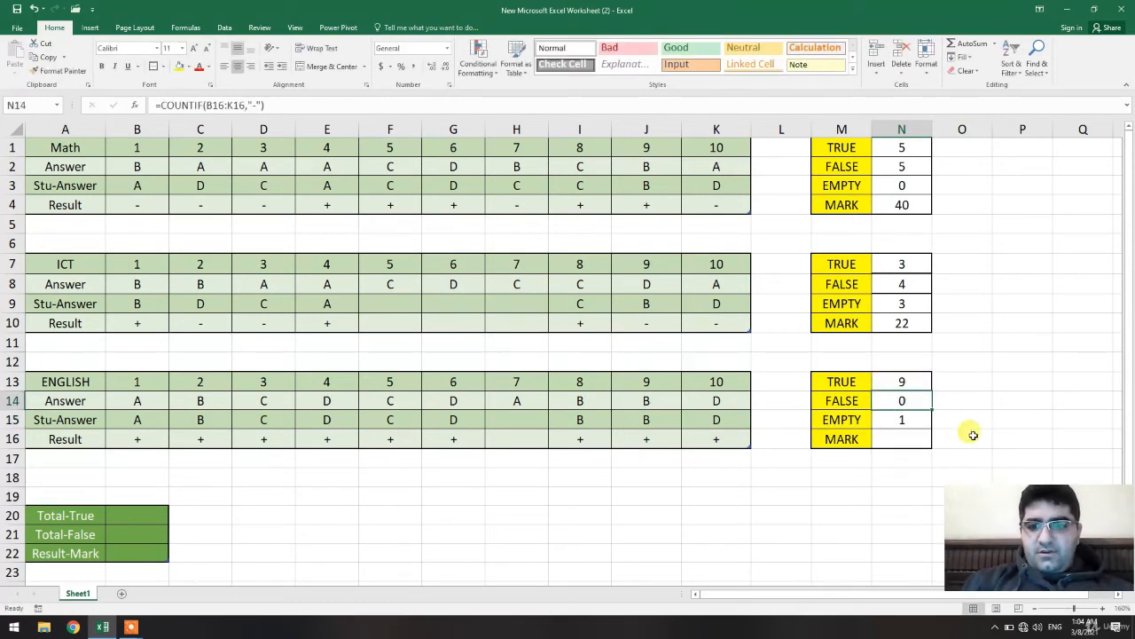
In the English MARK cell N16, enter the formula =N13*10-N14*2.
left_click(997, 437)
left_click(887, 436)
type("=")
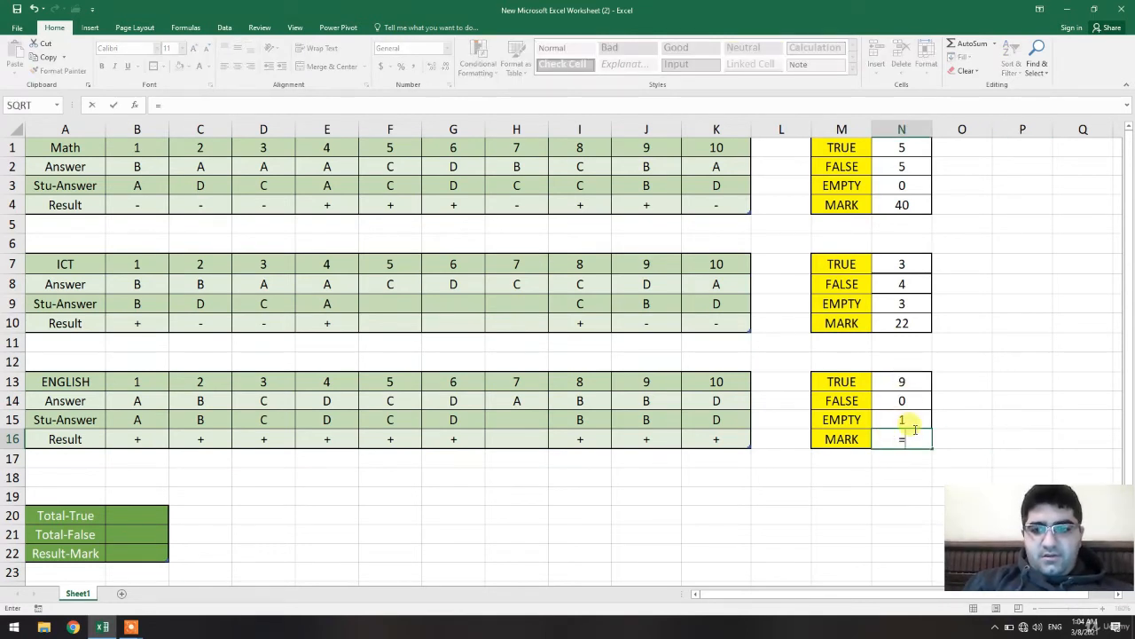
left_click(904, 383)
type("*")
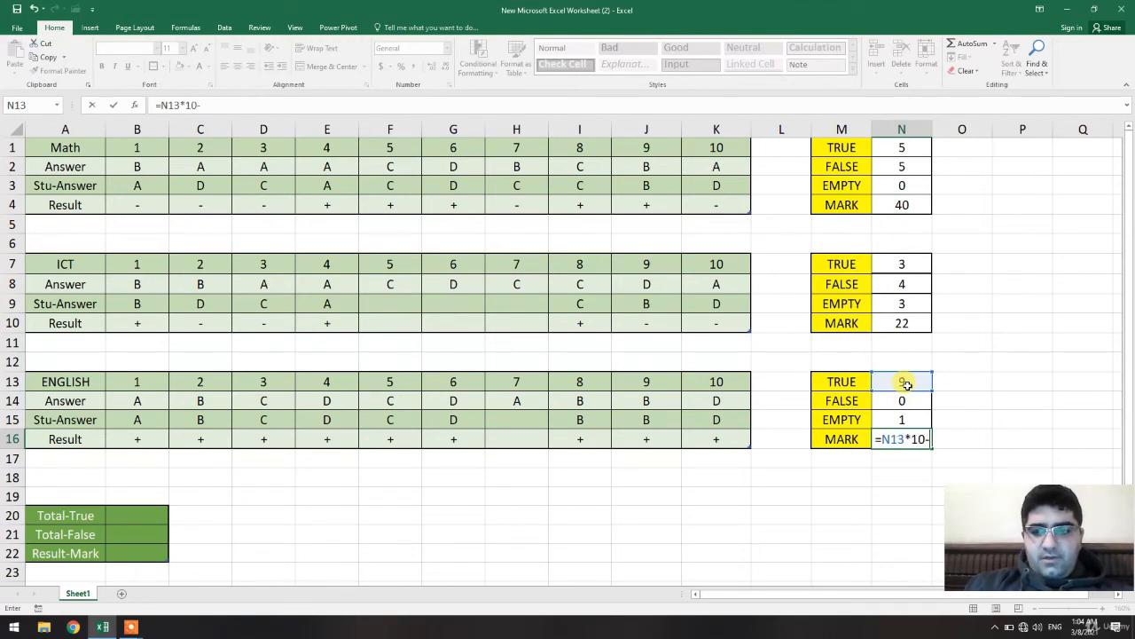
left_click(915, 401)
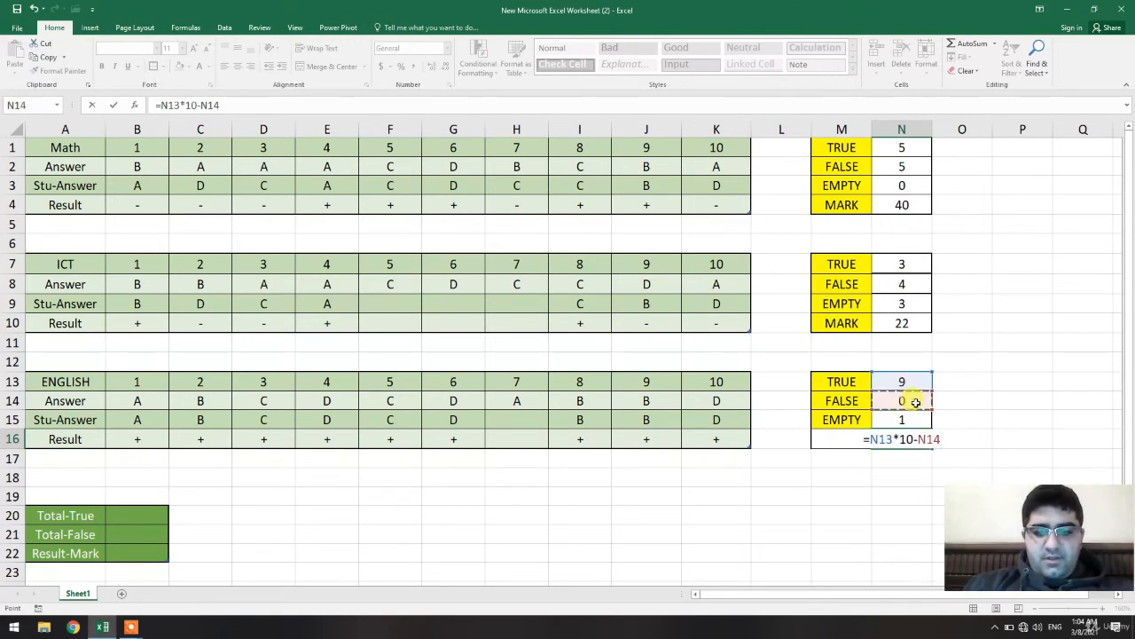
type("*2")
key("Return")
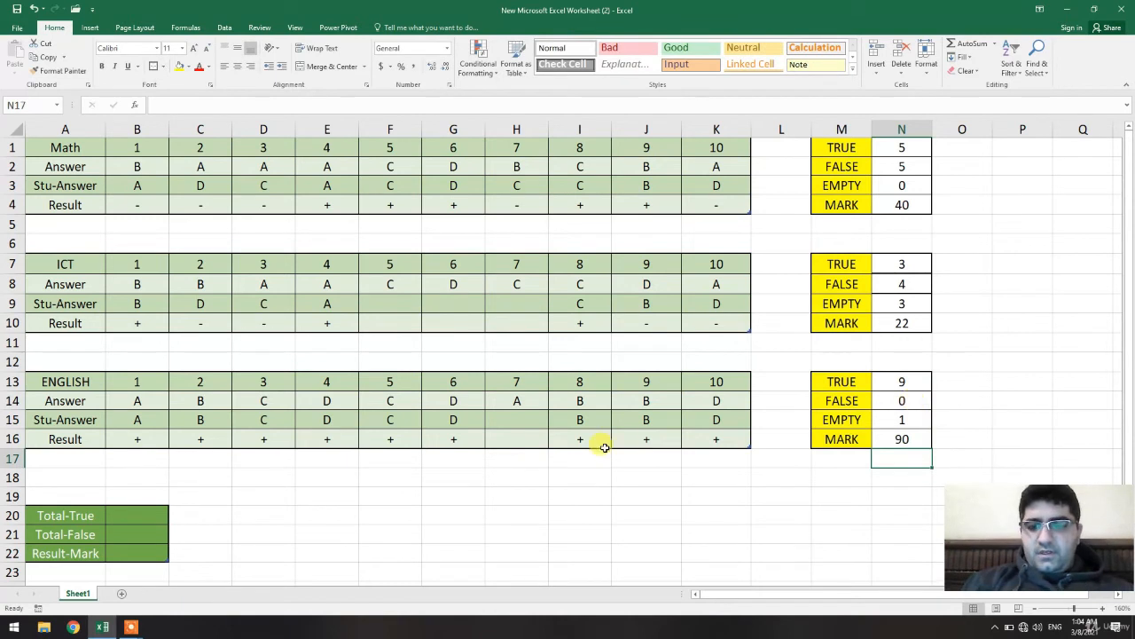
In the Total-True cell B20, enter =SUM(N1,N7,N13) adding the TRUE counts of Math, ICT and English.
left_click(116, 514)
type("=")
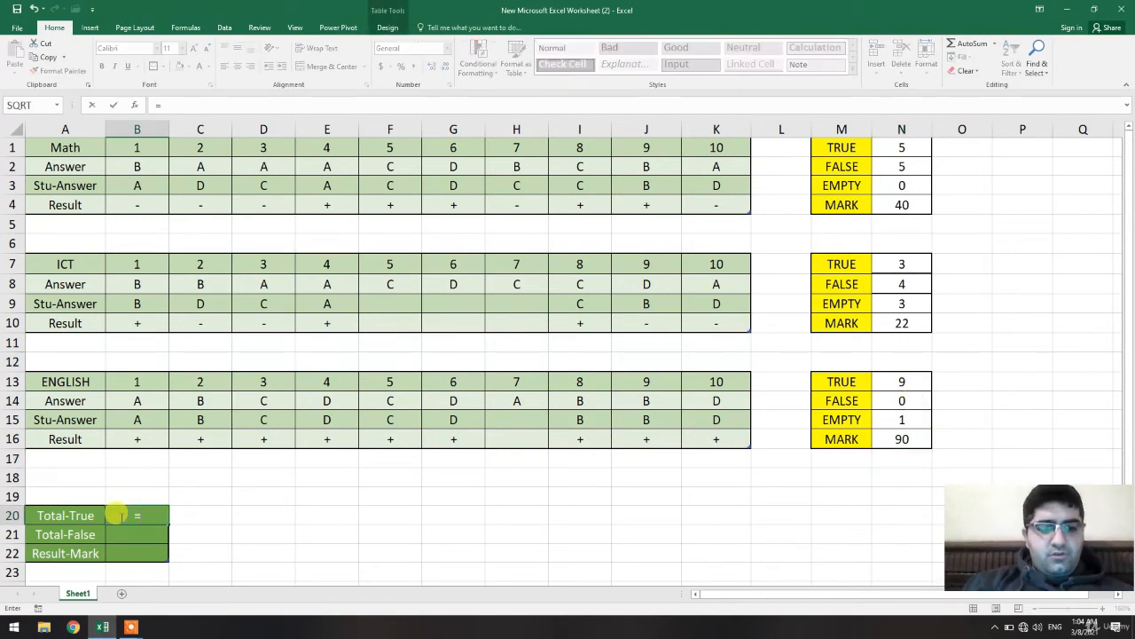
type("SUM")
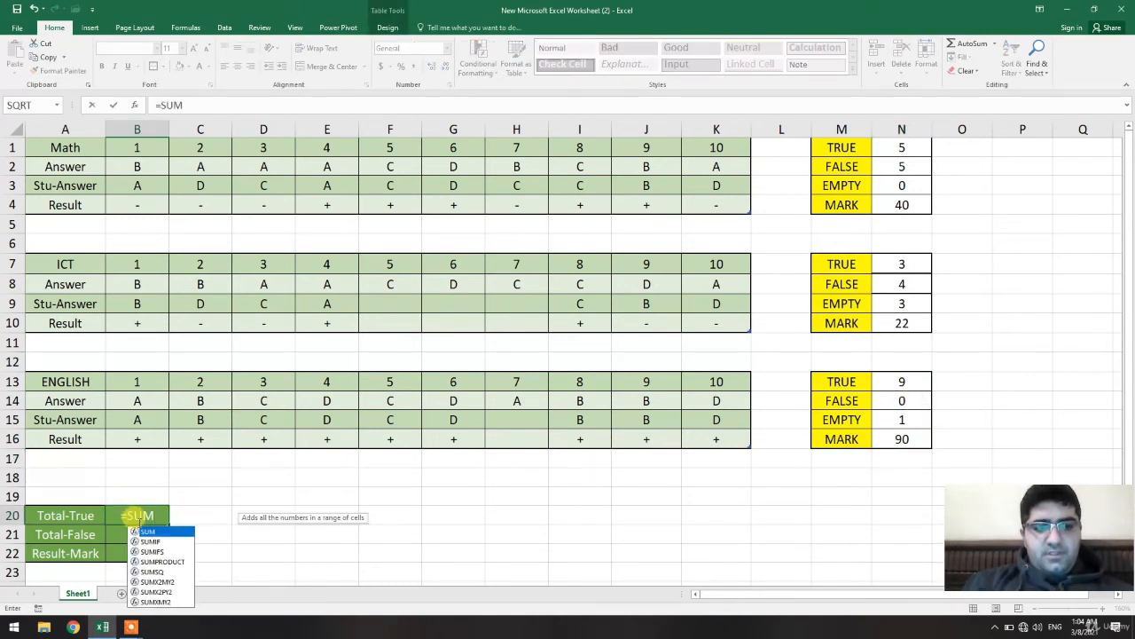
type("(")
left_click(902, 147)
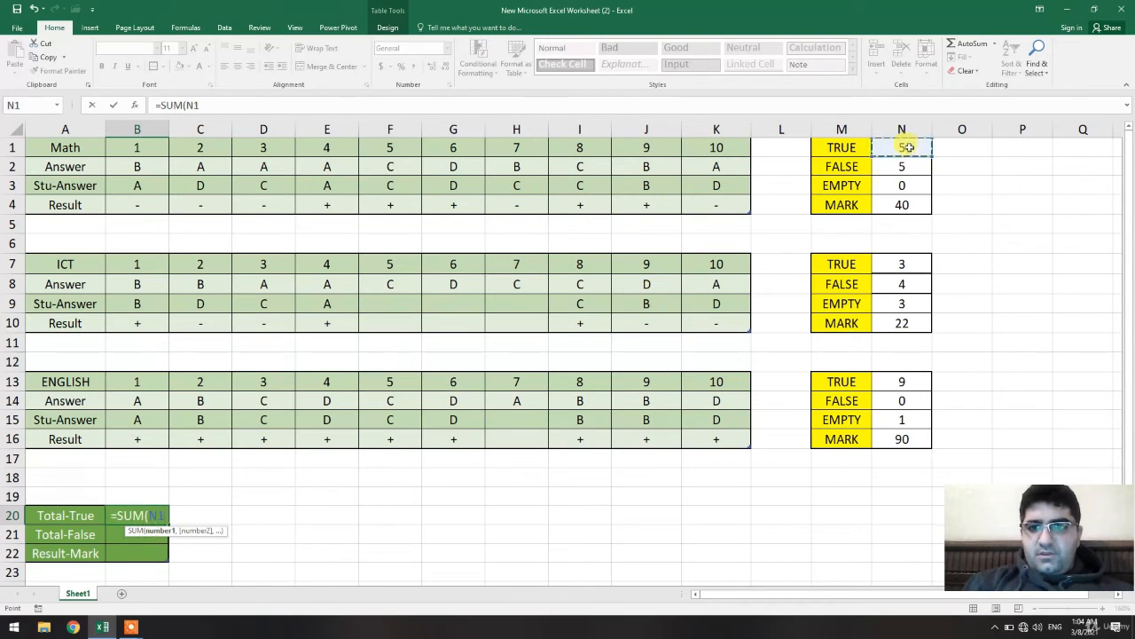
type(",")
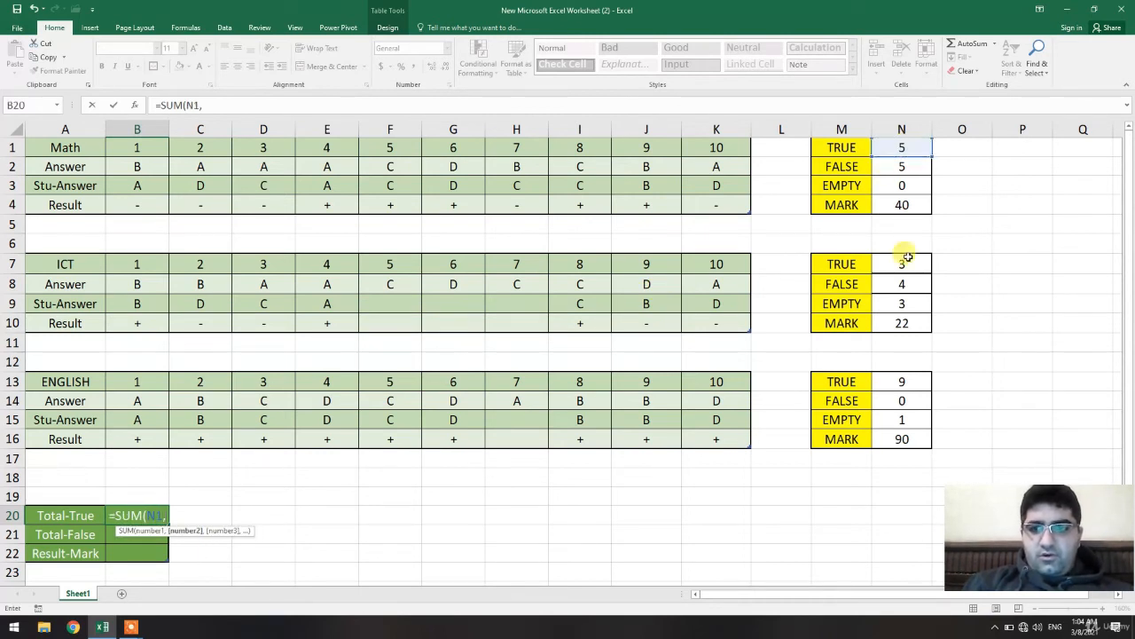
left_click(902, 264)
type(",")
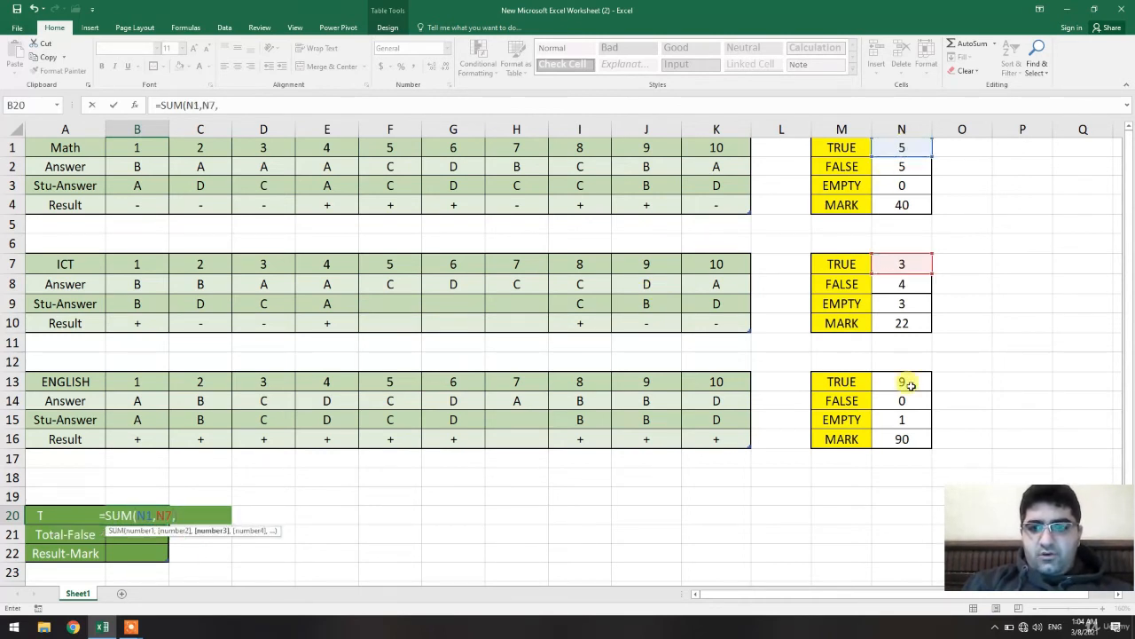
left_click(903, 382)
key("Return")
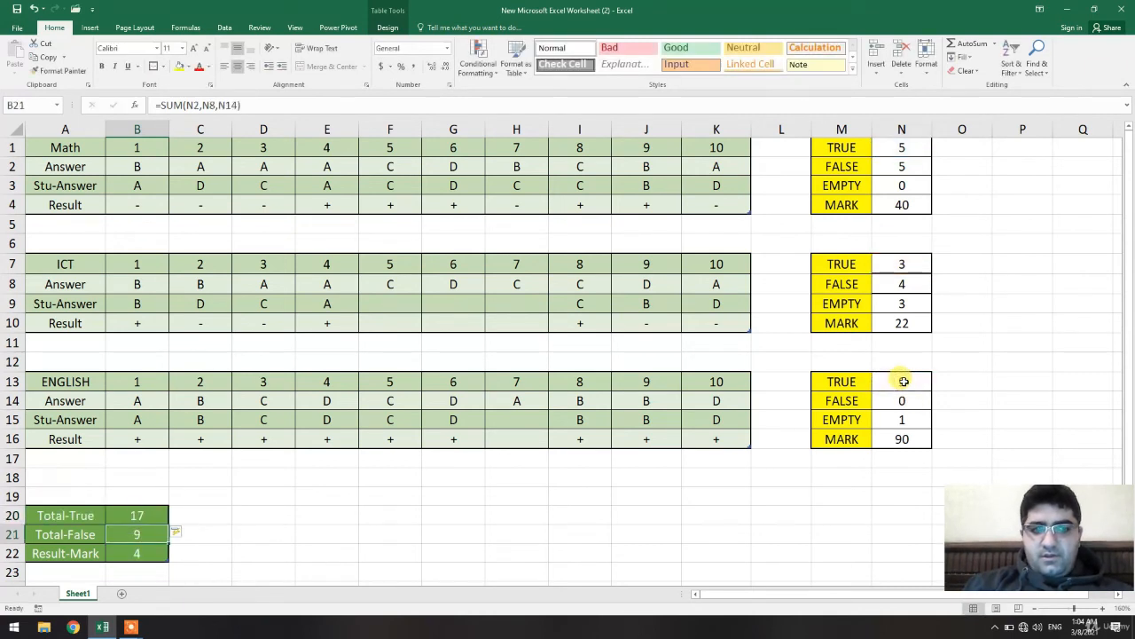
In the Result-Mark cell B22, enter =AVERAGE(N4,N10,N16) averaging the three subjects' marks.
left_click(140, 549)
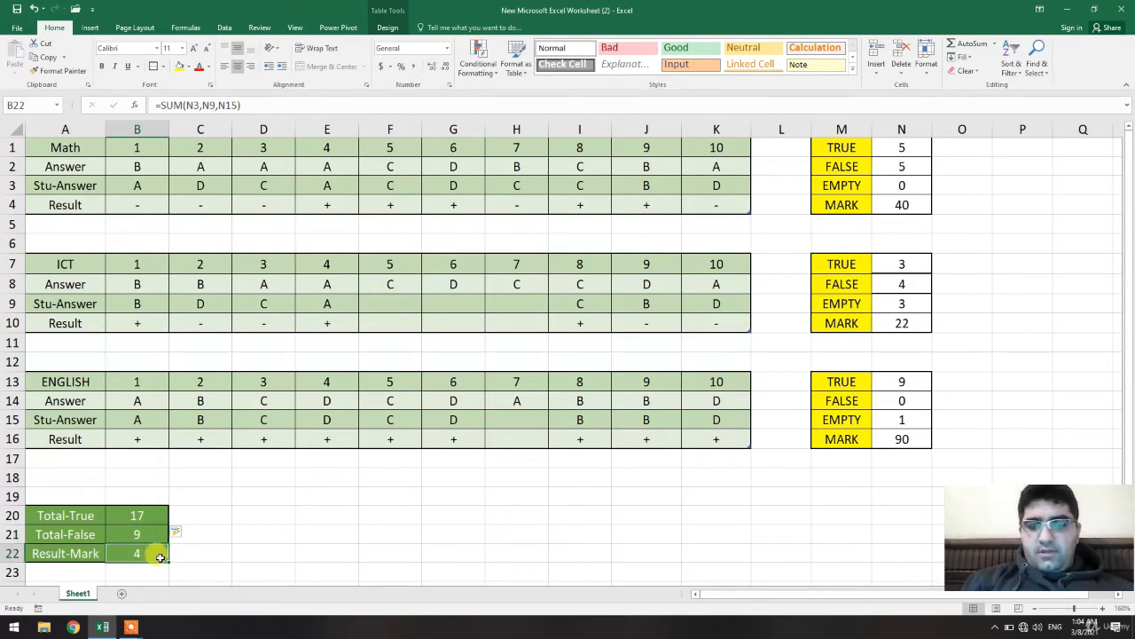
double_click(156, 554)
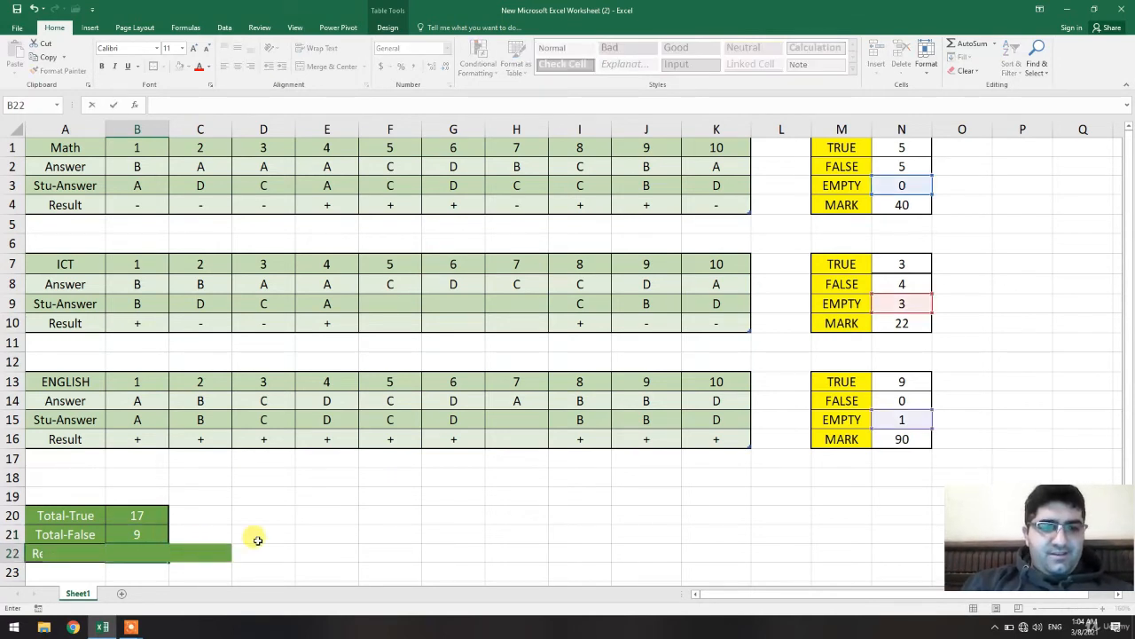
left_click(320, 521)
left_click(146, 553)
type("=Ave")
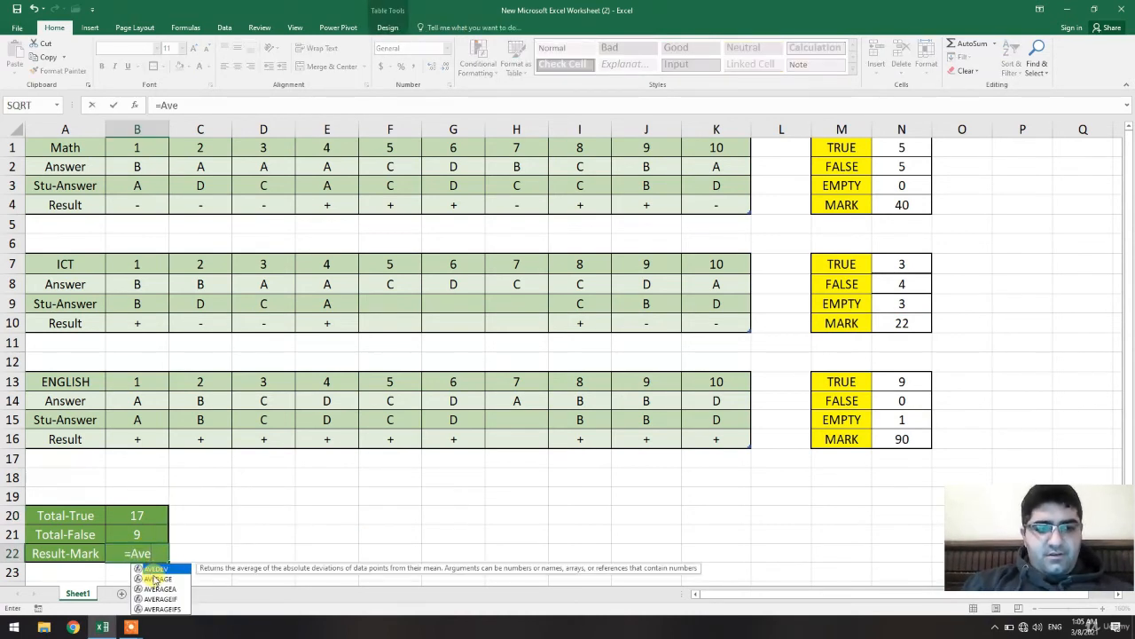
double_click(158, 578)
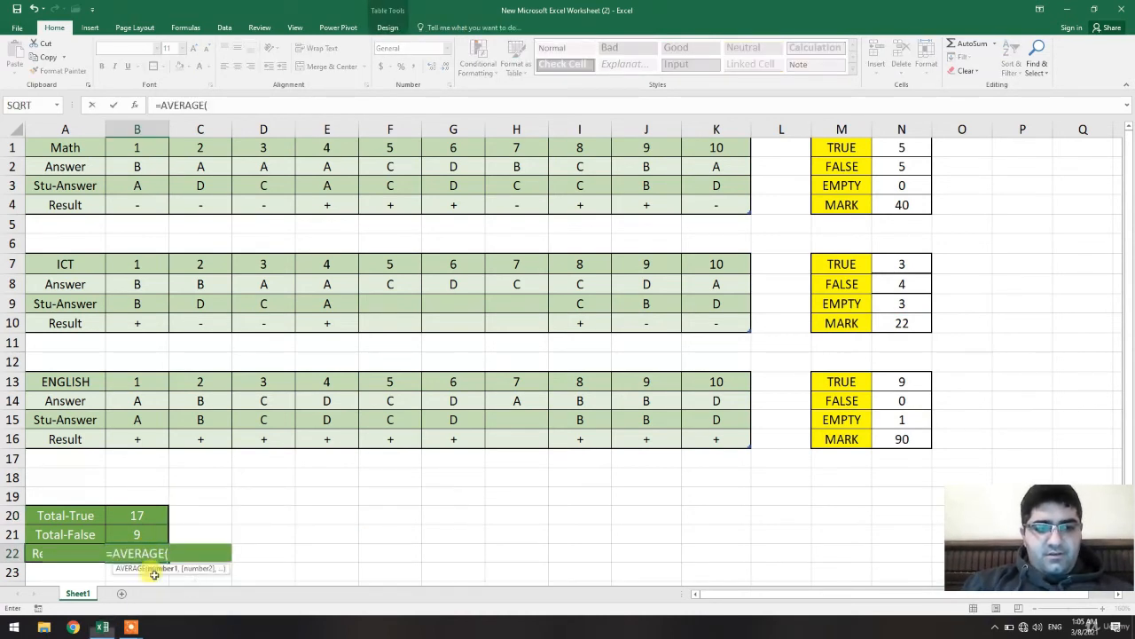
left_click(891, 206)
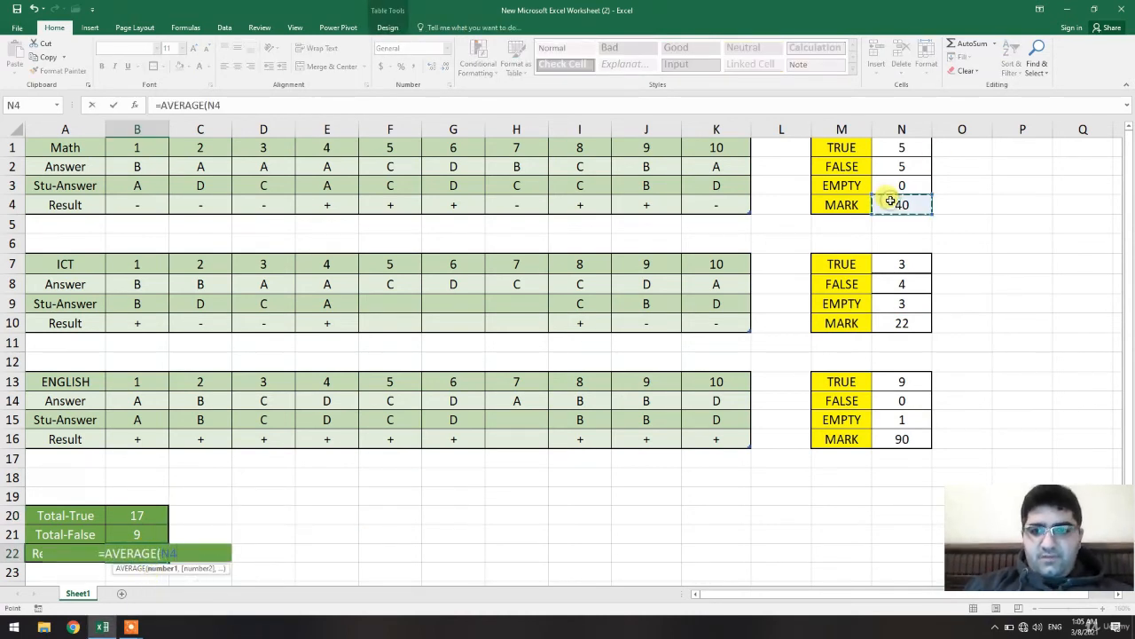
type(",")
left_click(893, 322)
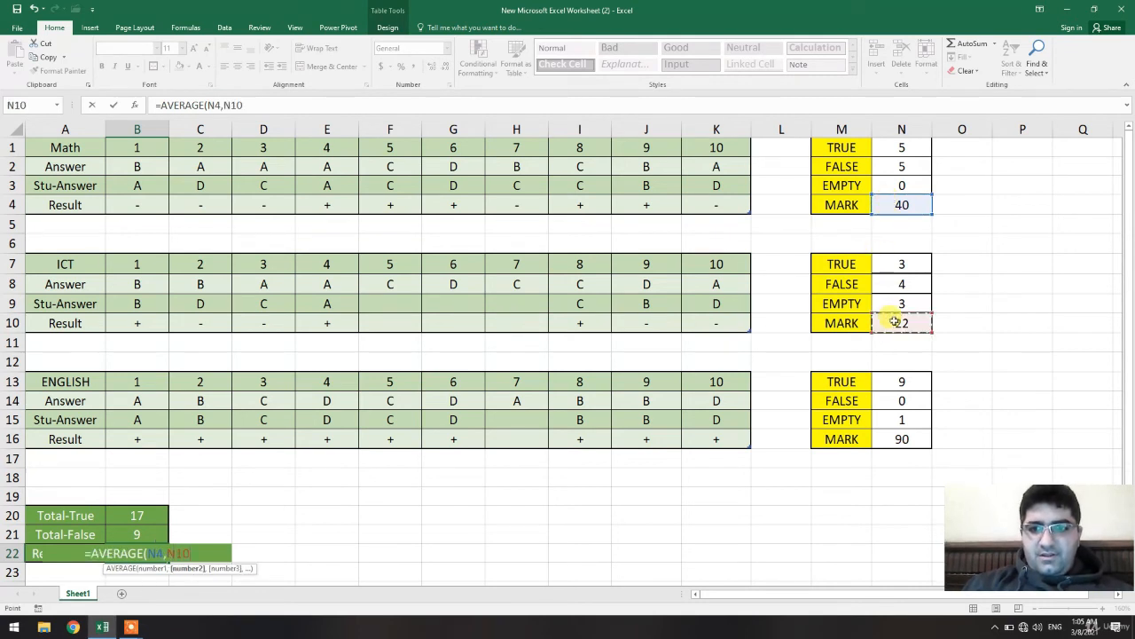
type(",")
left_click(901, 437)
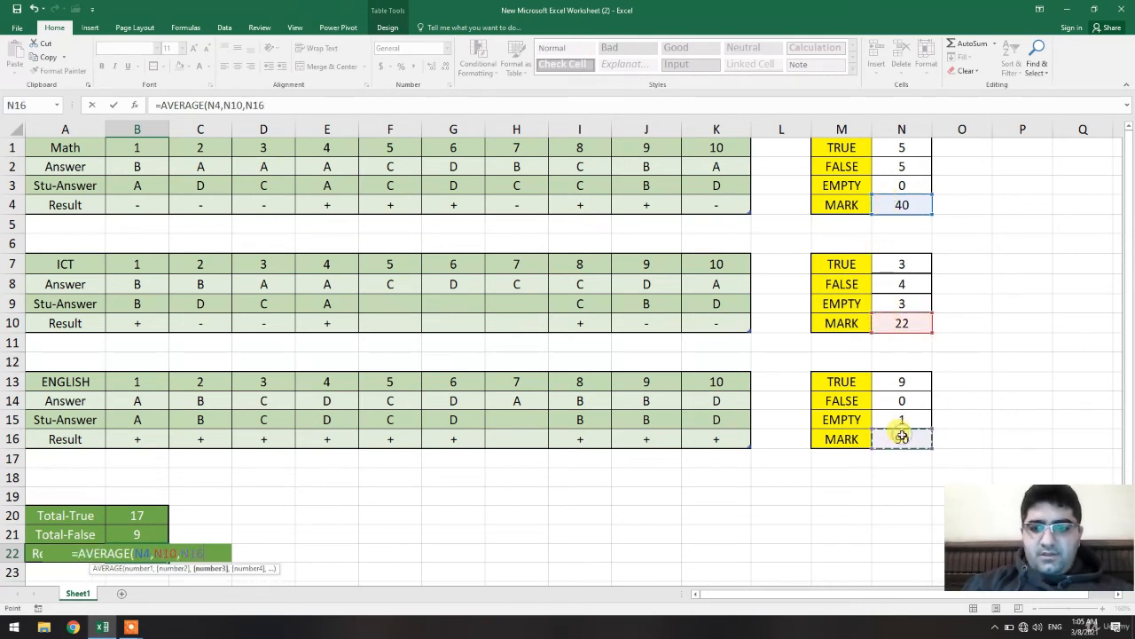
key("Return")
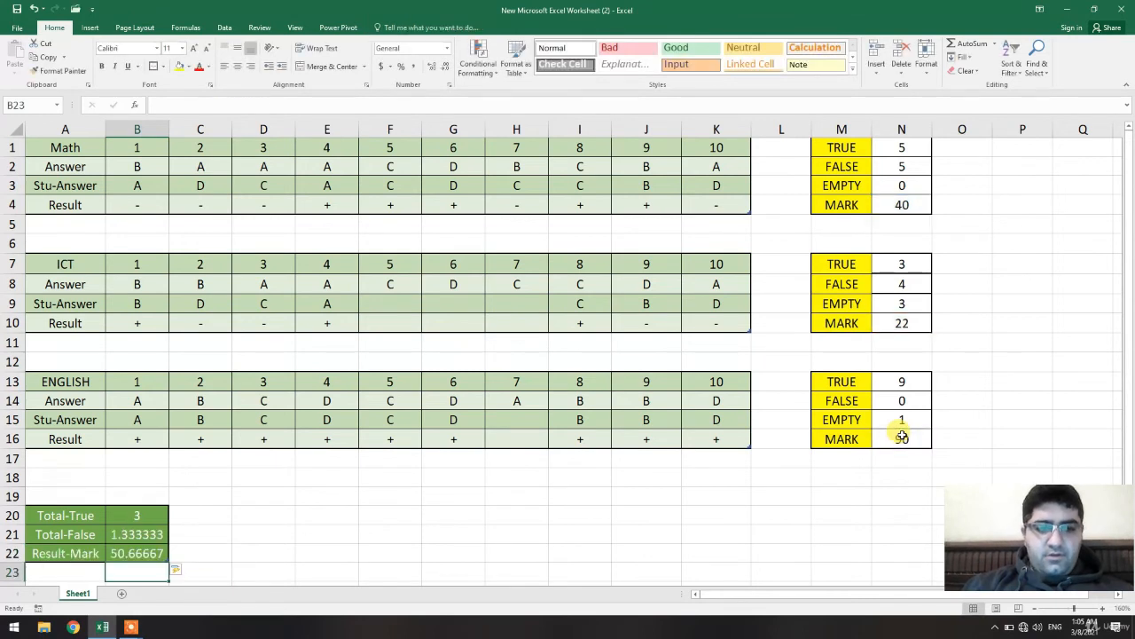
Undo the automatic fill of the AVERAGE formula into the Total-True and Total-False cells.
left_click(388, 534)
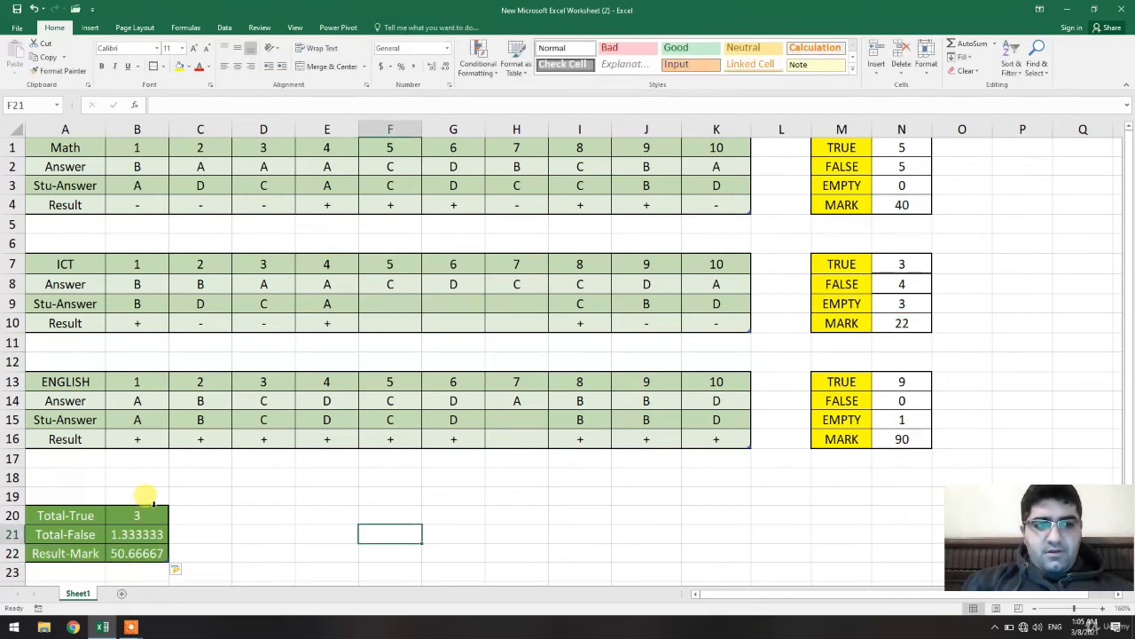
left_click(142, 514)
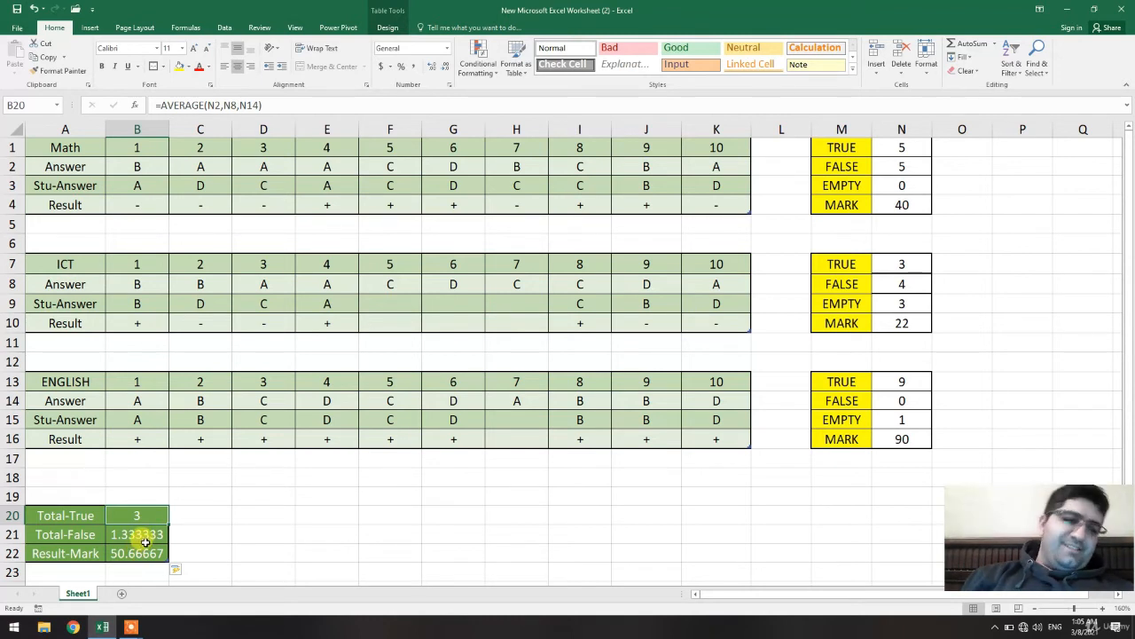
key("ctrl+z")
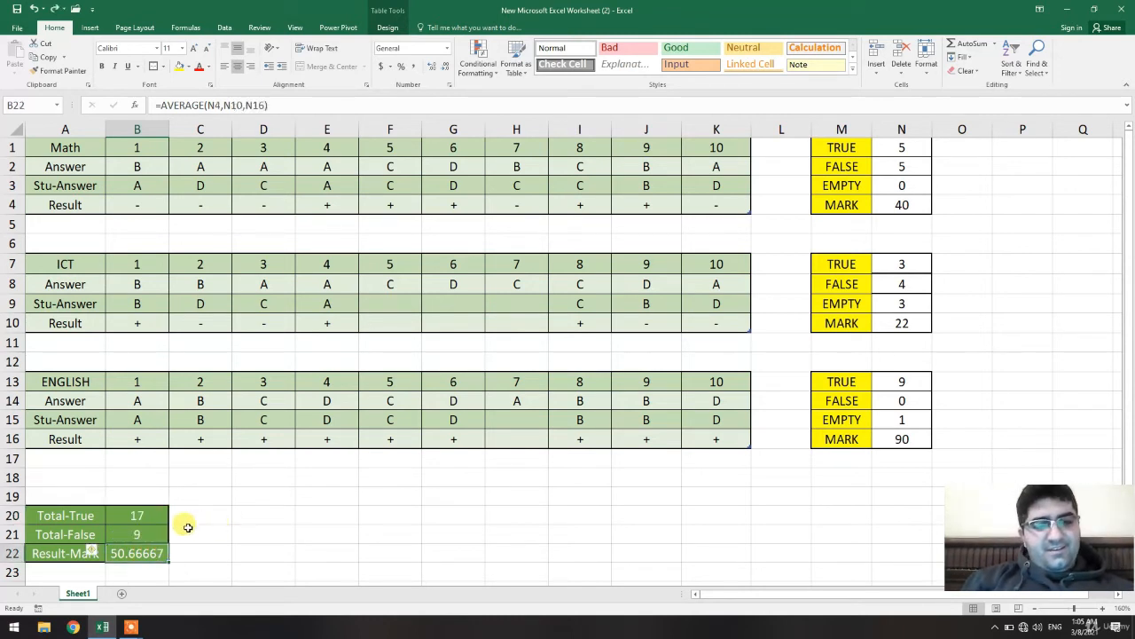
Decrease the decimal places of the Result-Mark cell B22 to show a whole number.
left_click(238, 514)
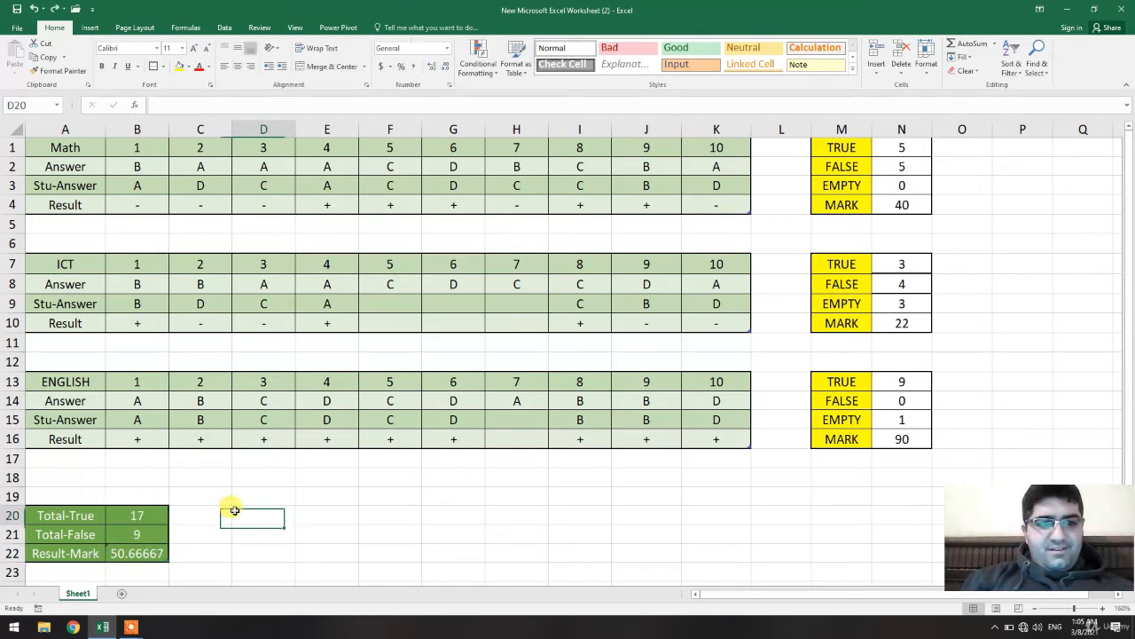
left_click(133, 552)
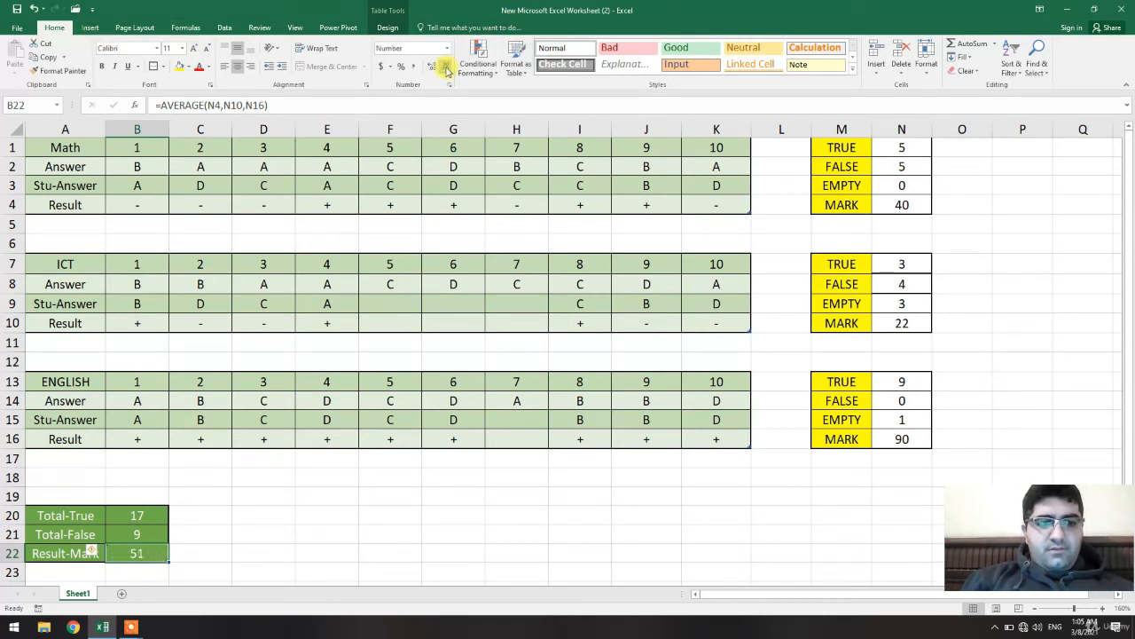
left_click(304, 494)
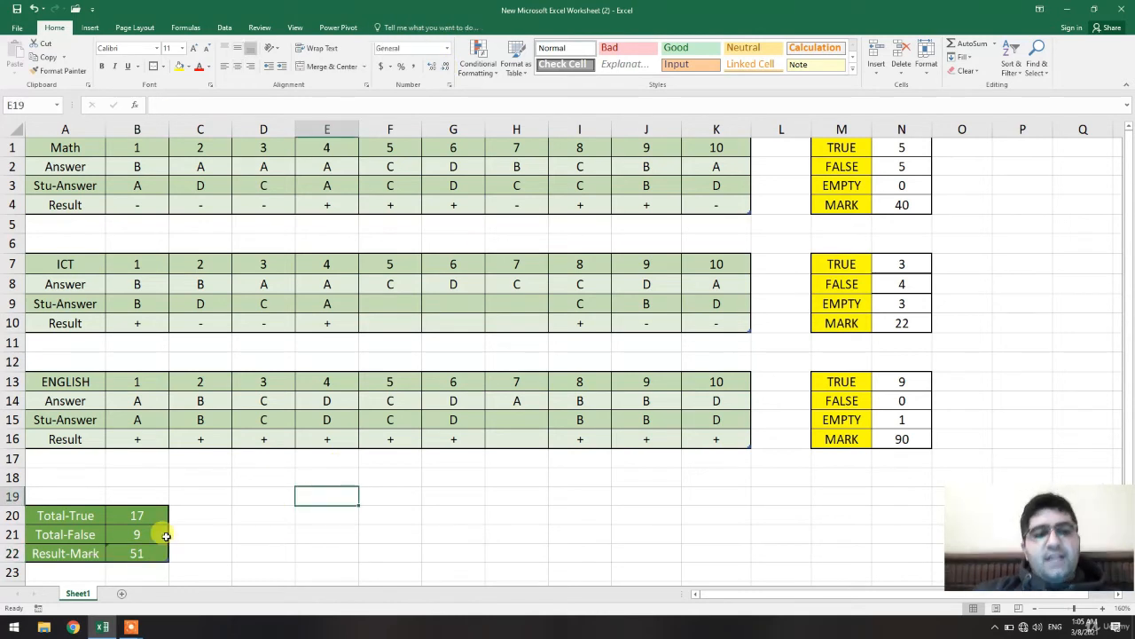
left_click(109, 548)
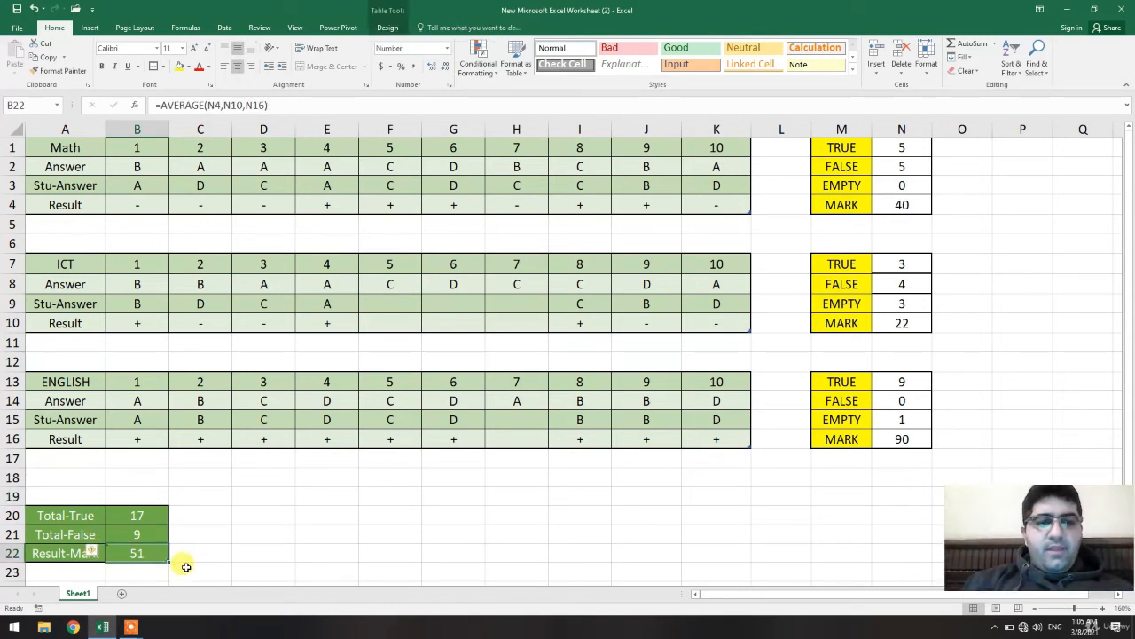
Run Error Checking on the Result-Mark cell and ignore the inconsistent calculated column formula error.
left_click(225, 28)
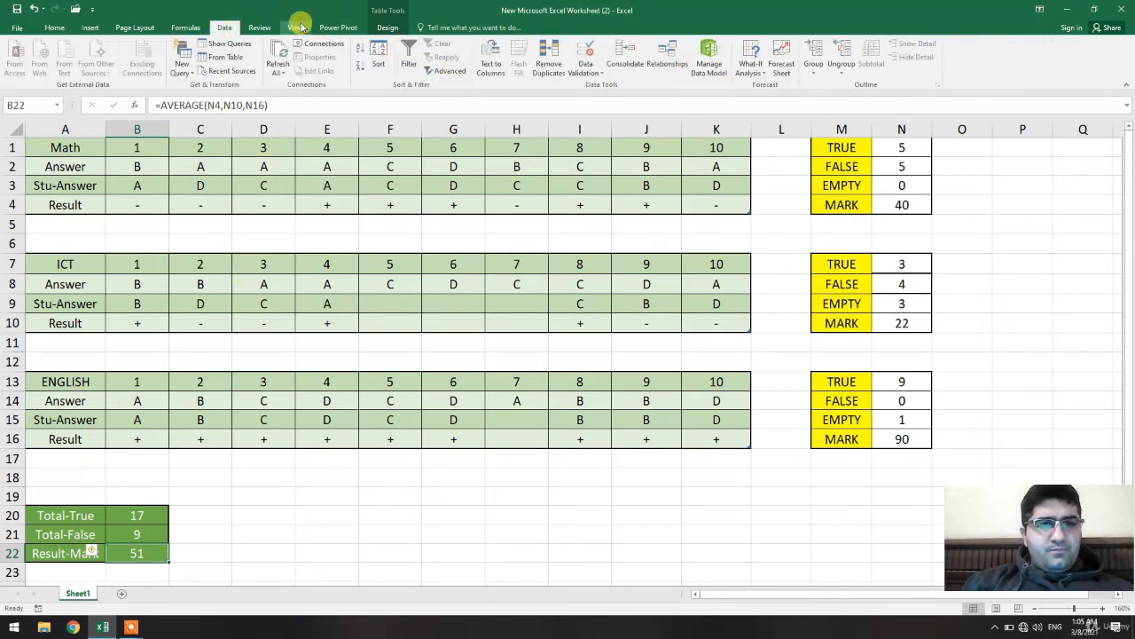
left_click(186, 27)
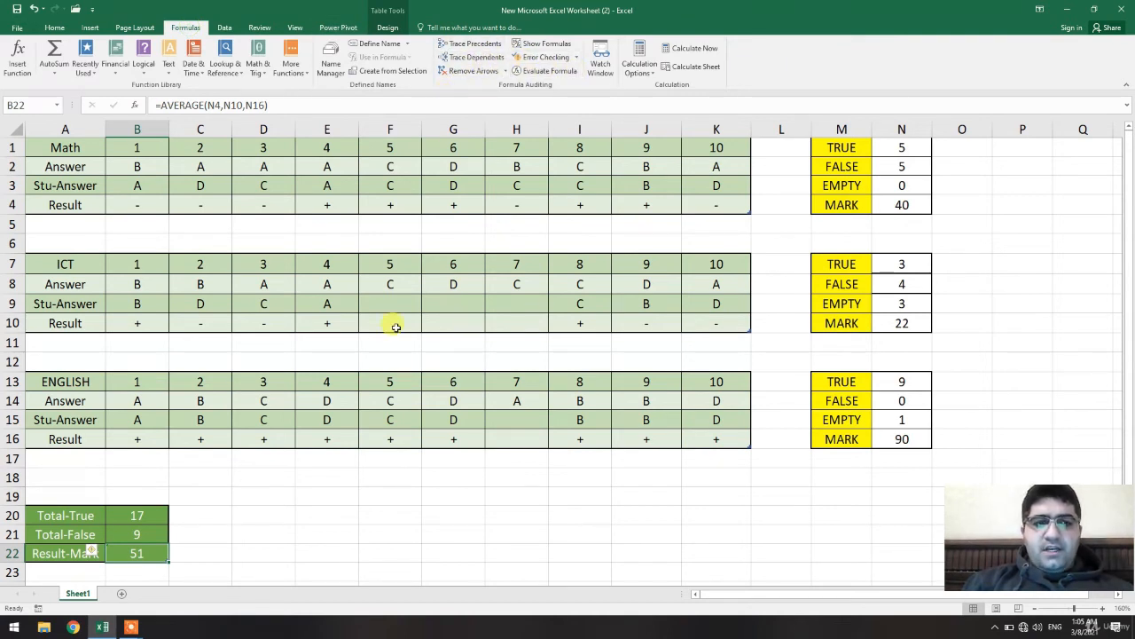
left_click(543, 57)
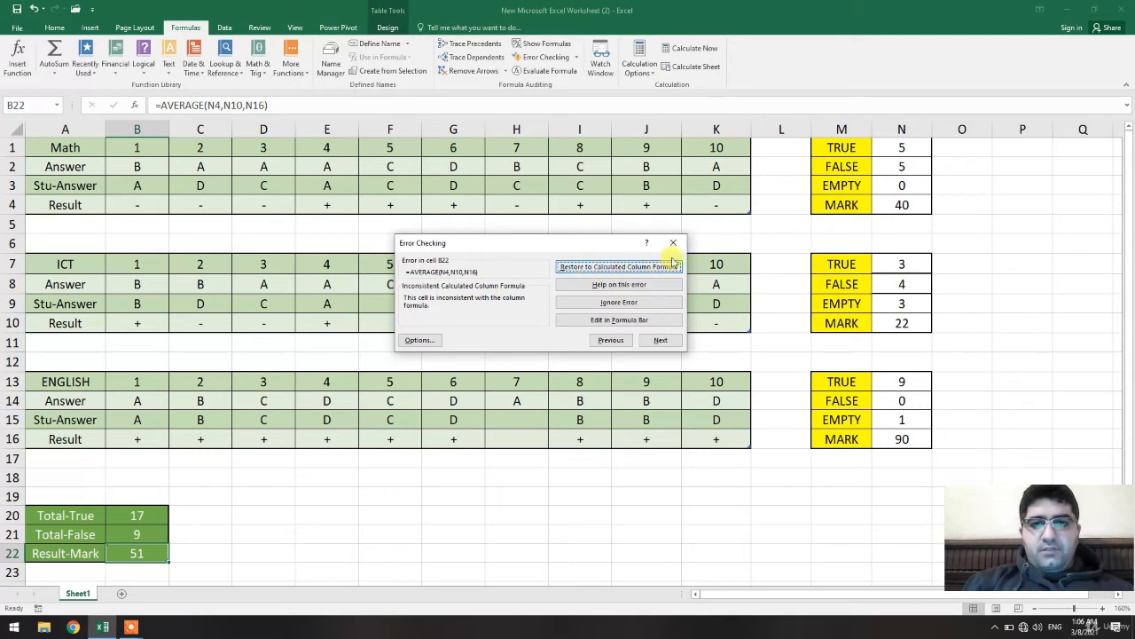
left_click(626, 303)
left_click(581, 346)
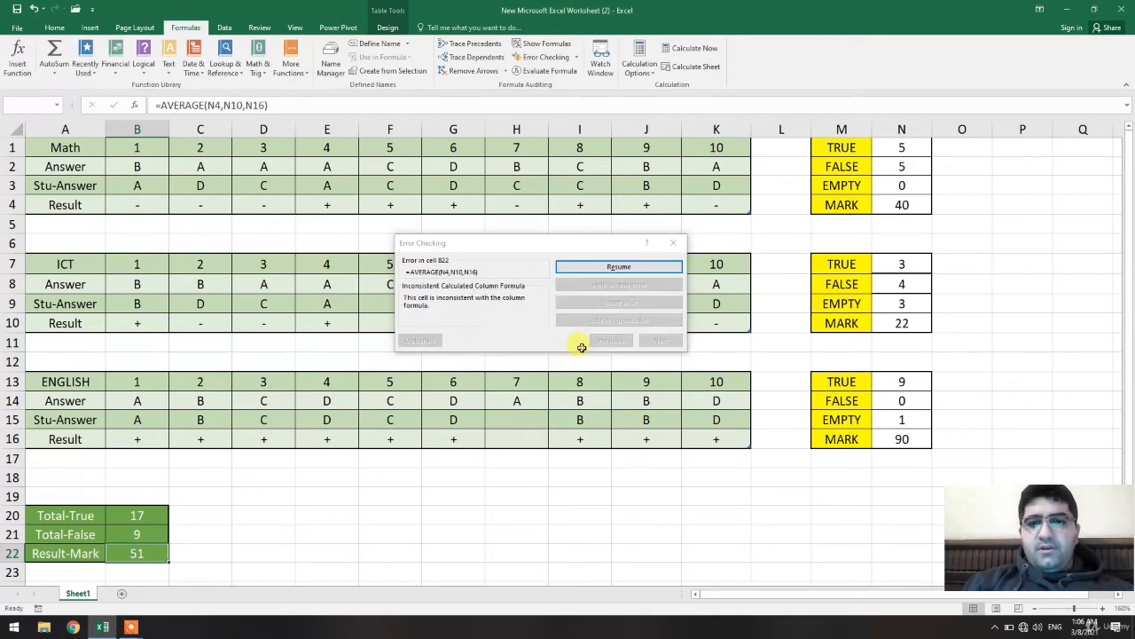
left_click(287, 528)
Review the formulas in the Total-True, Total-False and Result-Mark cells without changing them.
left_click(159, 554)
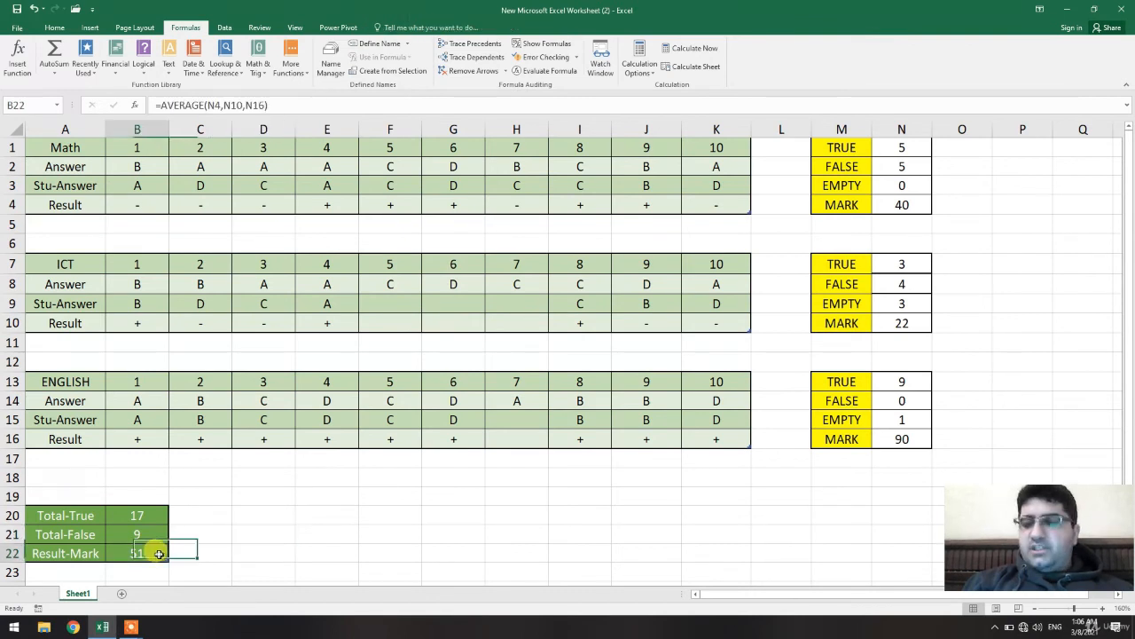
left_click(145, 534)
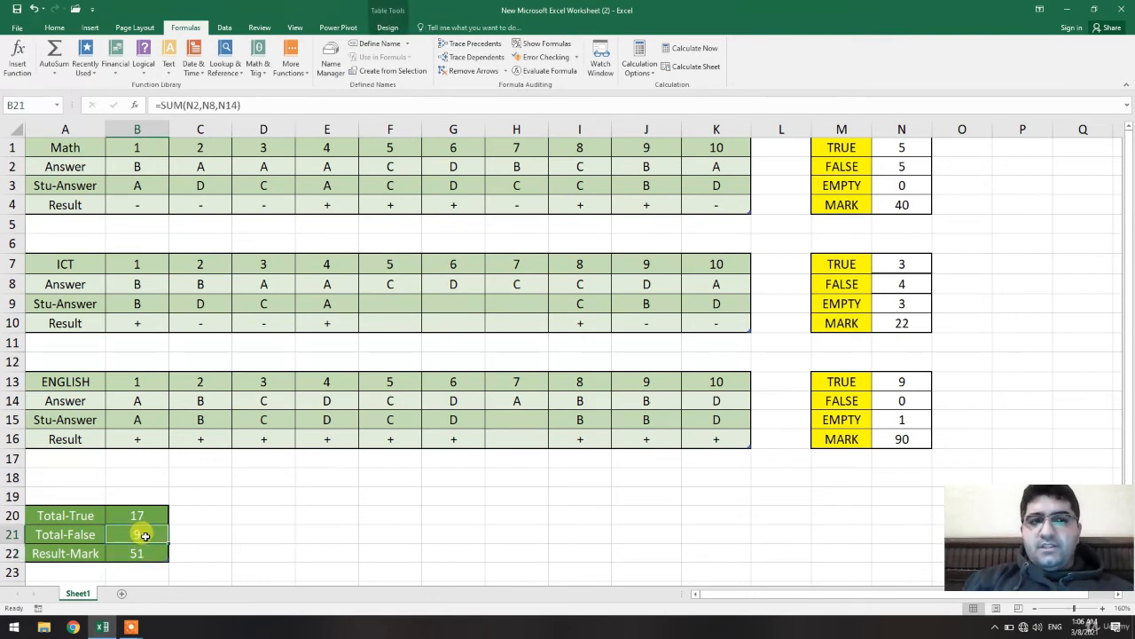
left_click(135, 514)
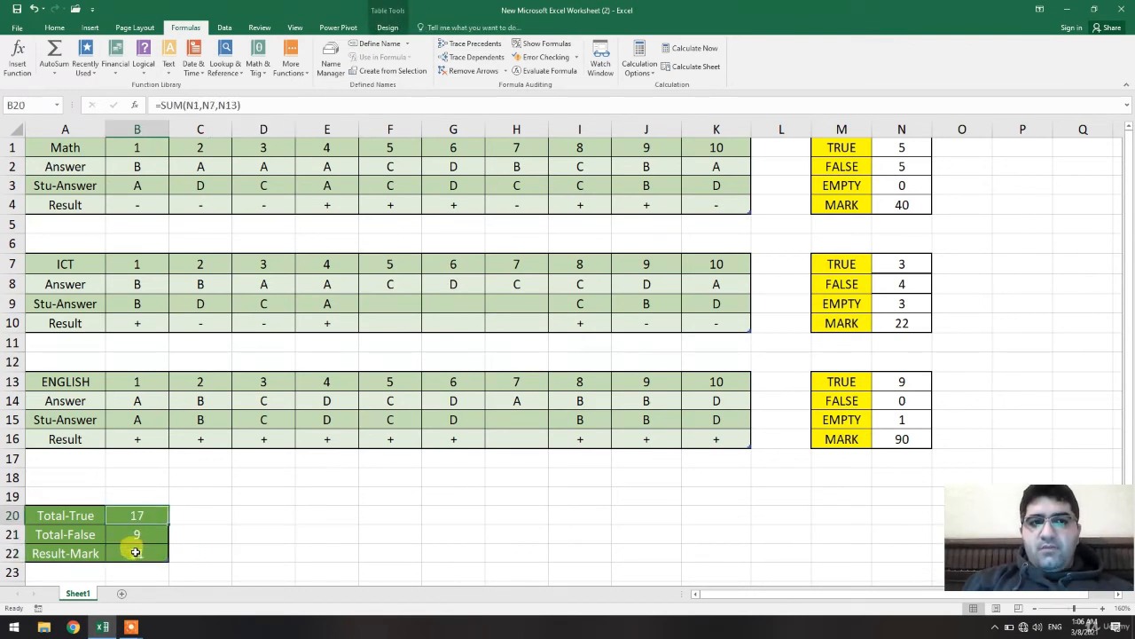
left_click(136, 553)
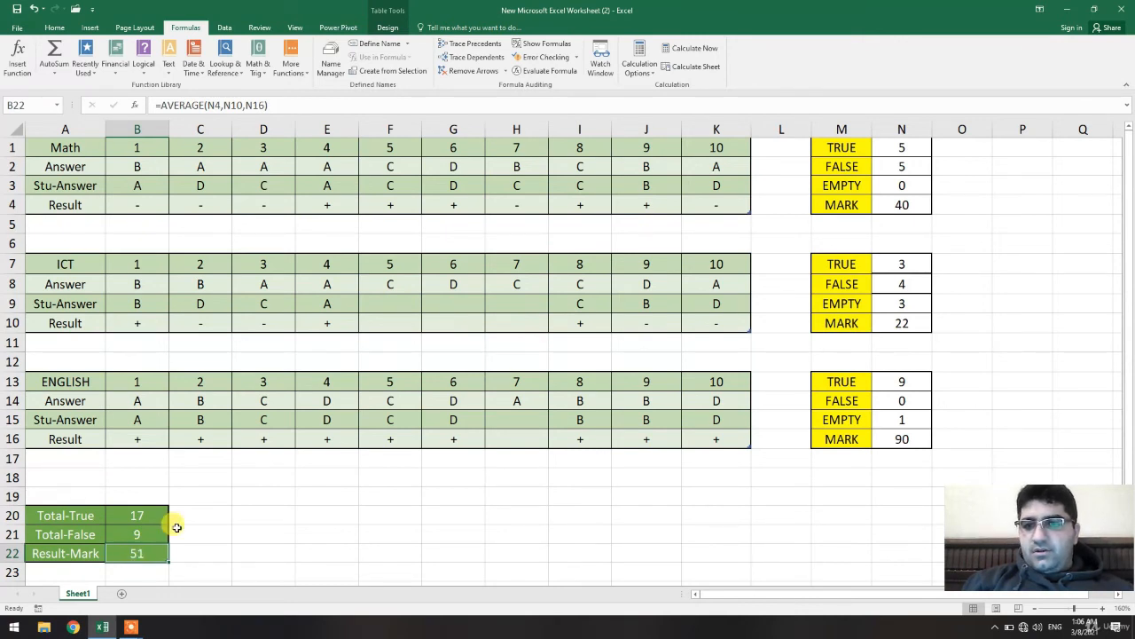
left_click(229, 102)
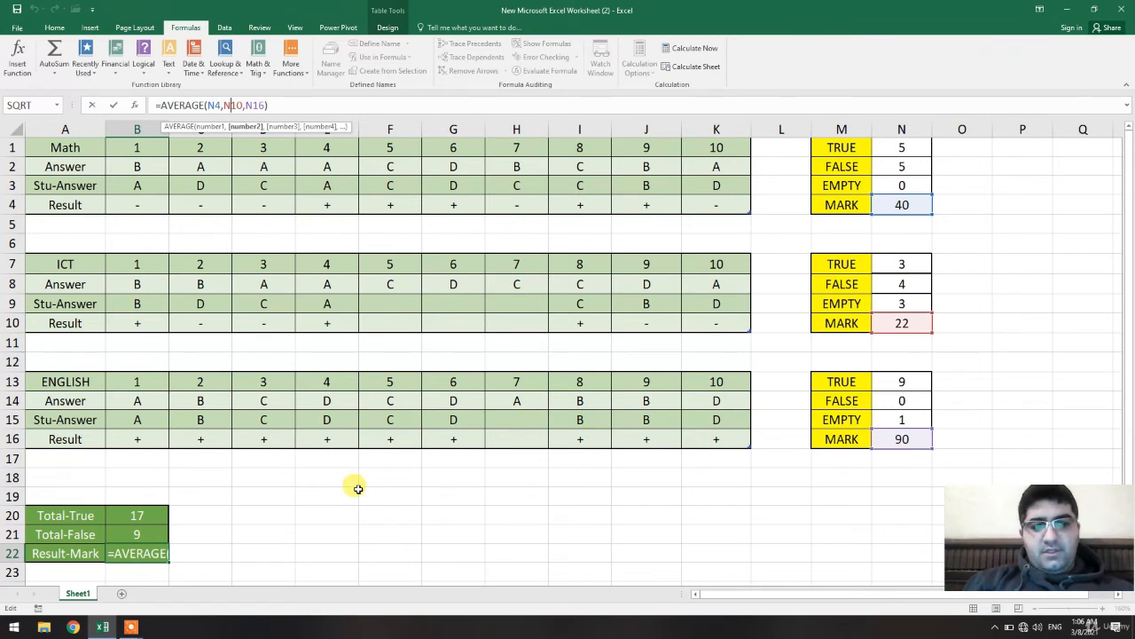
key("Escape")
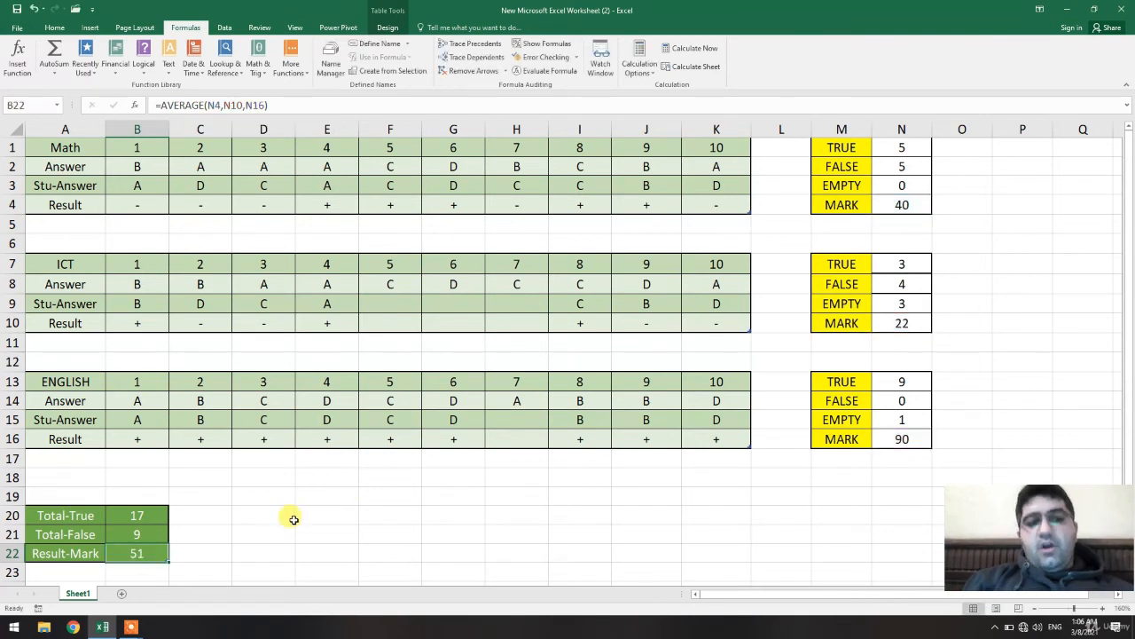
Step through the Result-Mark formula with Evaluate Formula, then close the dialog.
left_click(558, 73)
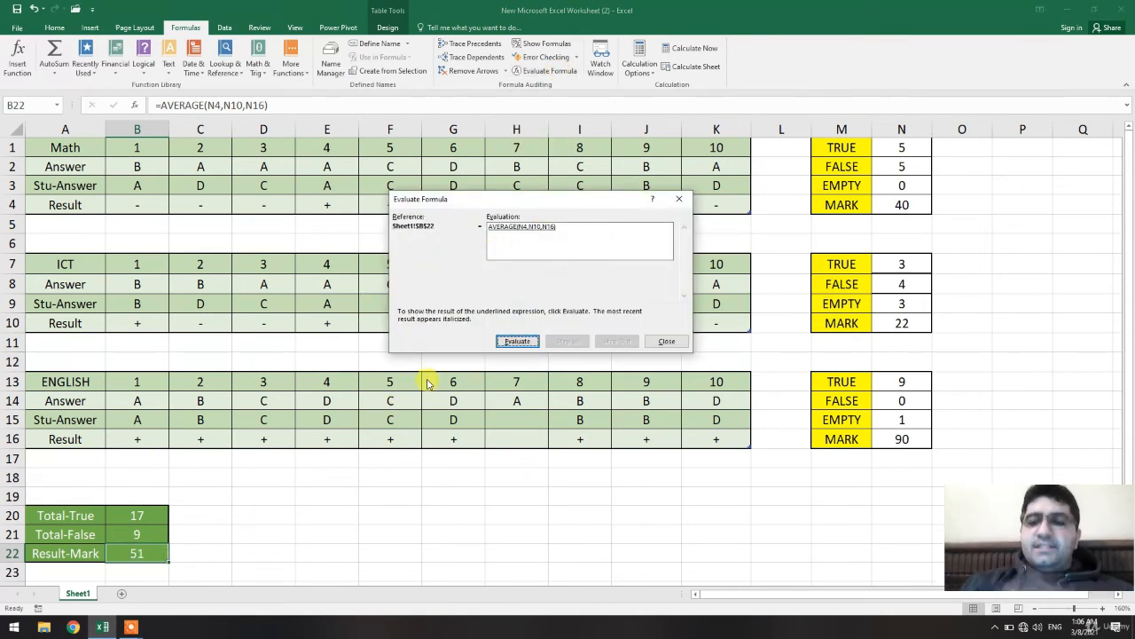
left_click(521, 342)
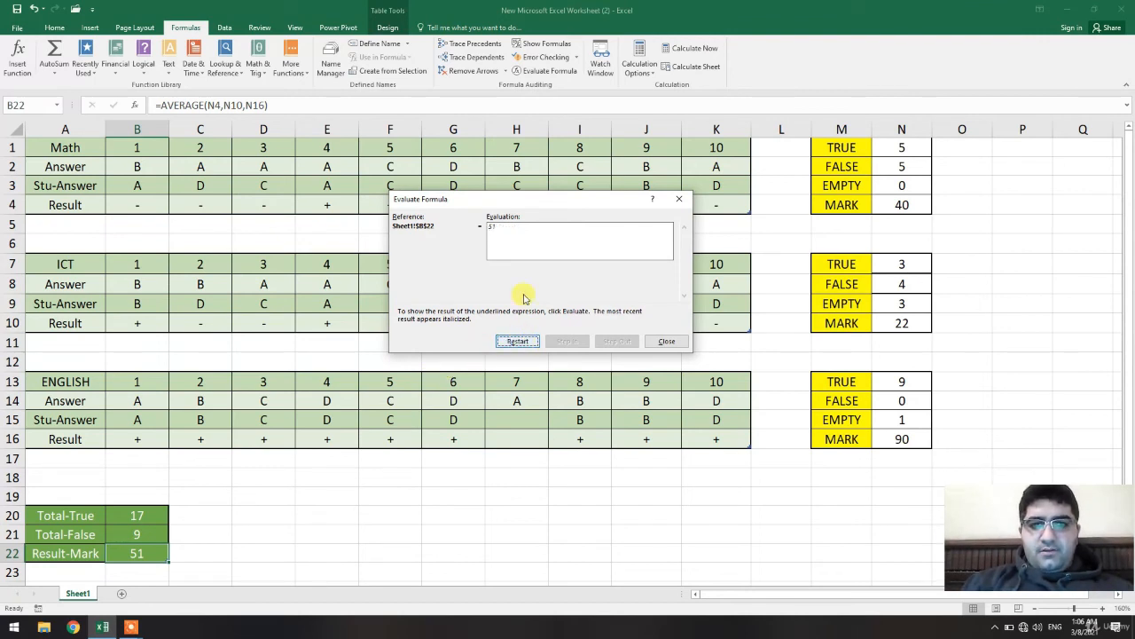
left_click(665, 342)
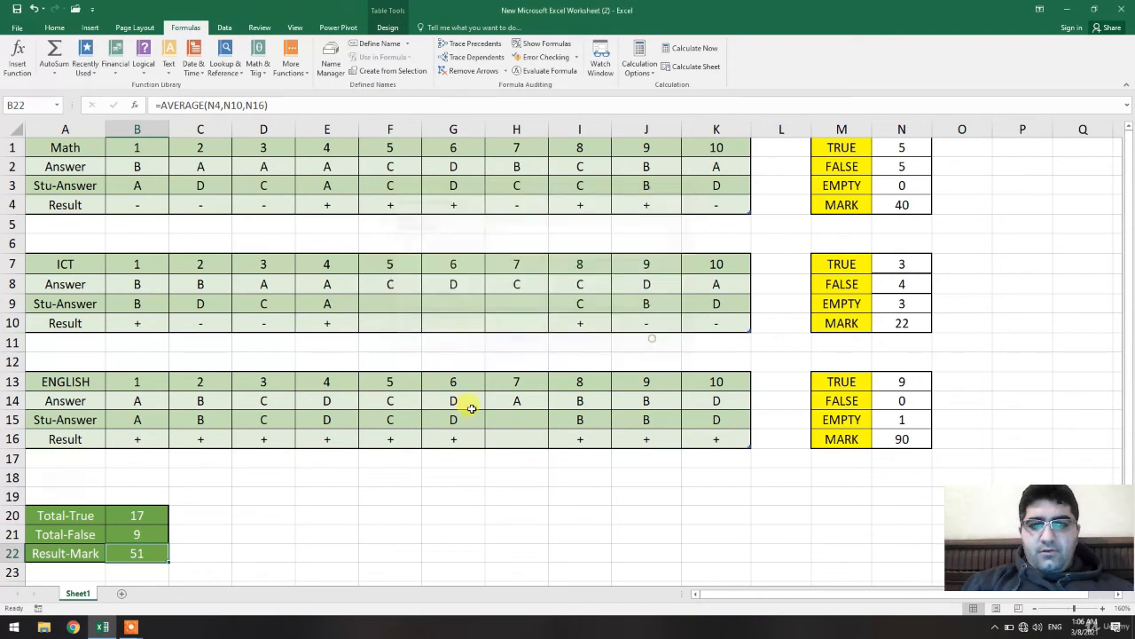
left_click(155, 513)
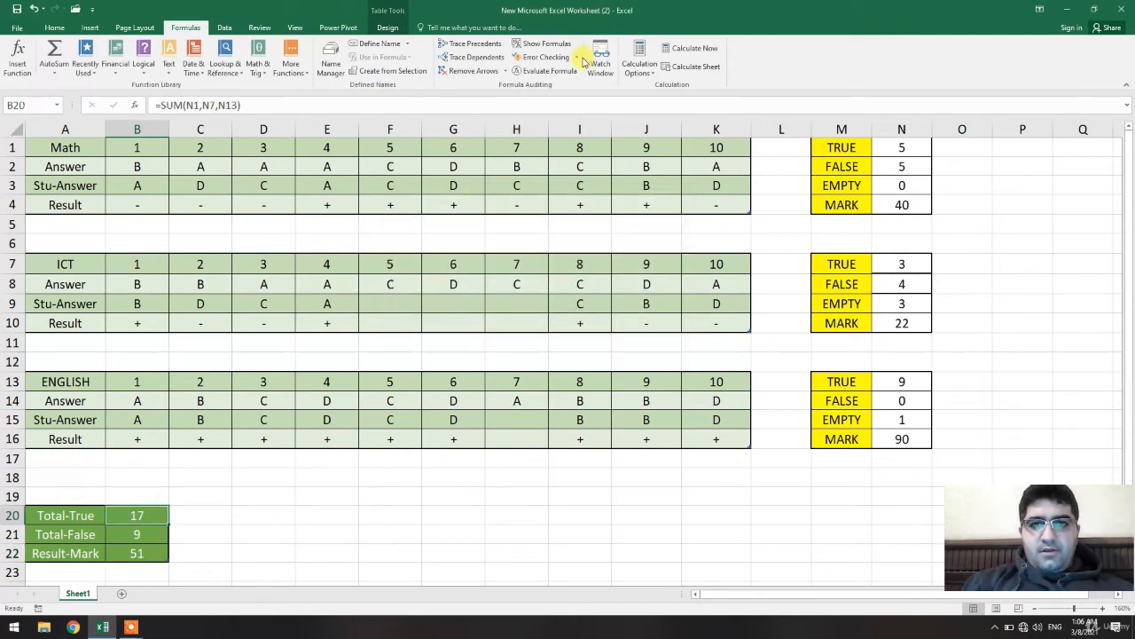
Evaluate the Total-True SUM formula in B20 one step, then close the Evaluate Formula dialog.
left_click(545, 71)
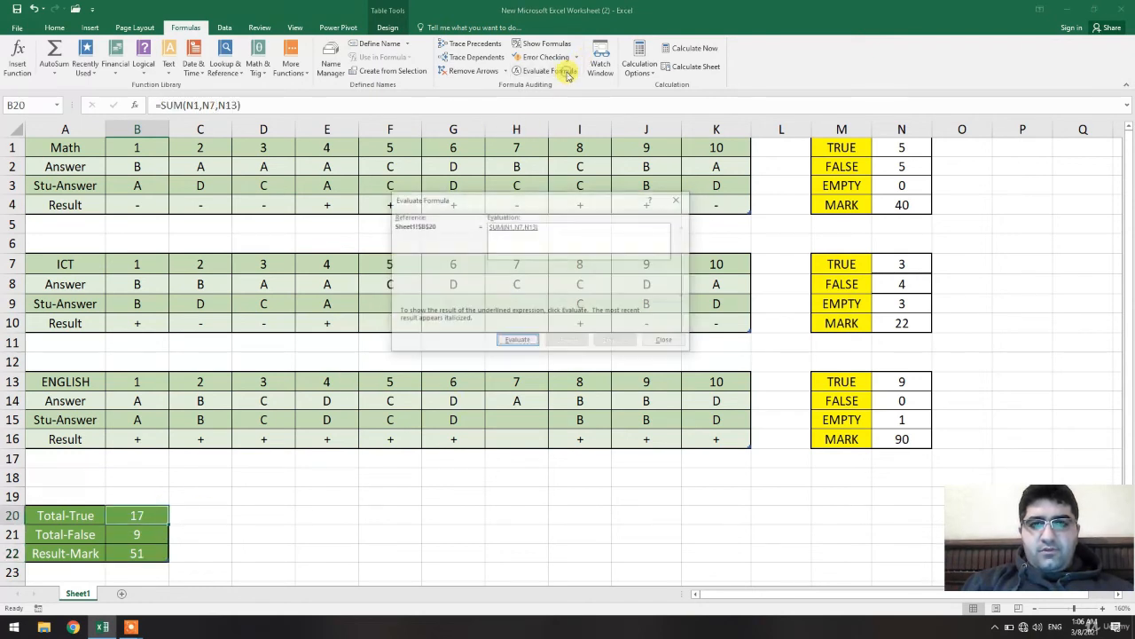
left_click(518, 341)
left_click(678, 199)
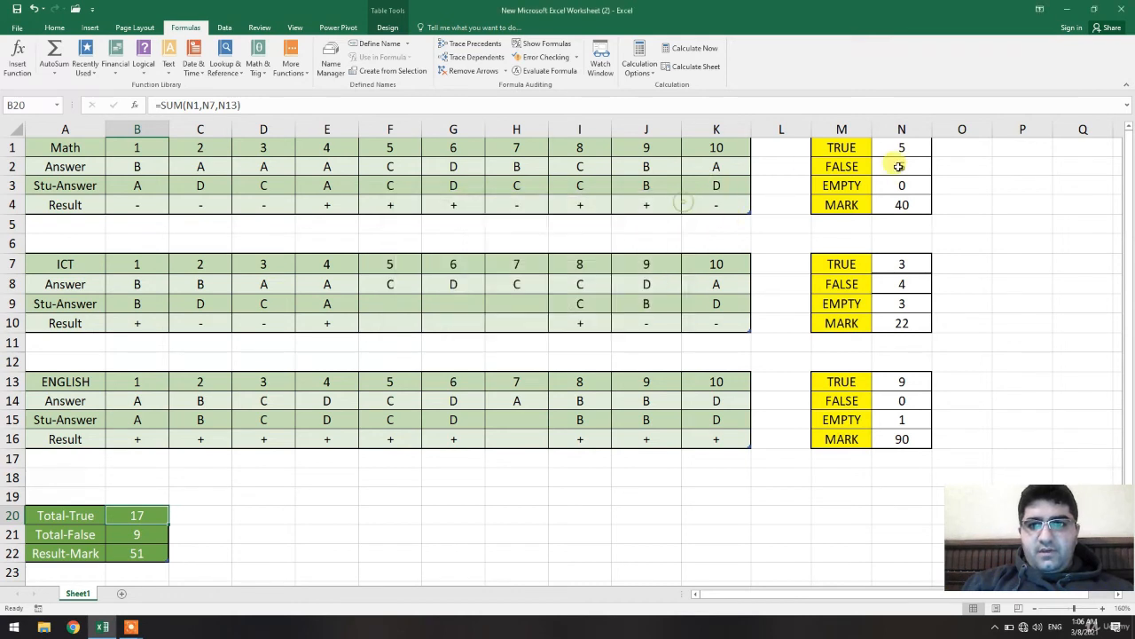
Step through the Math MARK formula in N4 with Evaluate Formula until fully evaluated, then close the dialog.
left_click(893, 203)
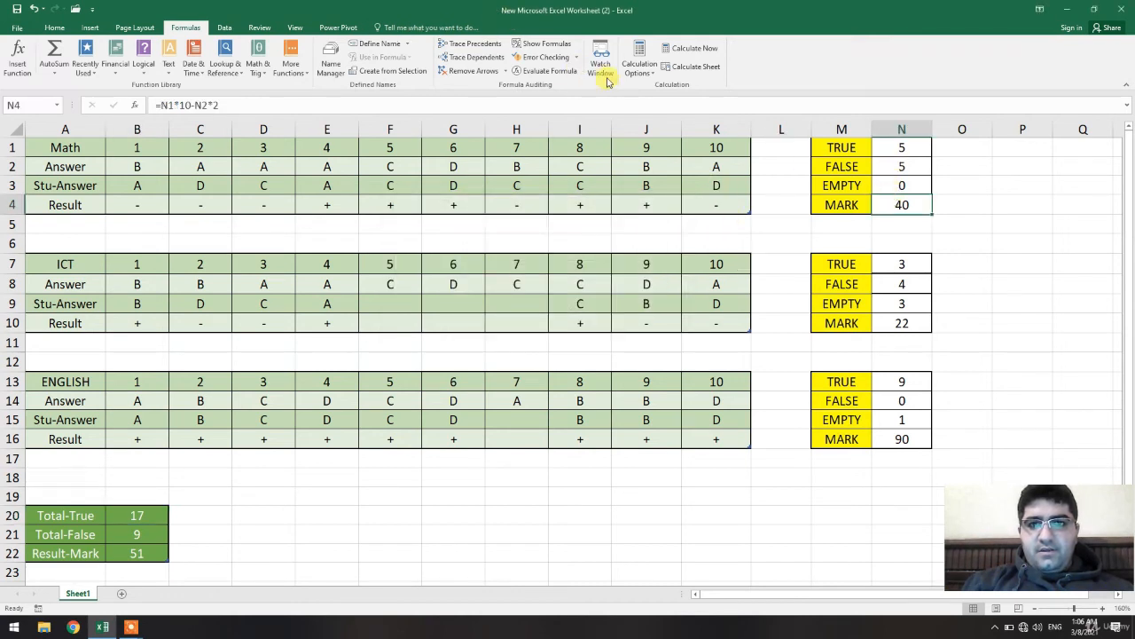
left_click(545, 71)
left_click(518, 341)
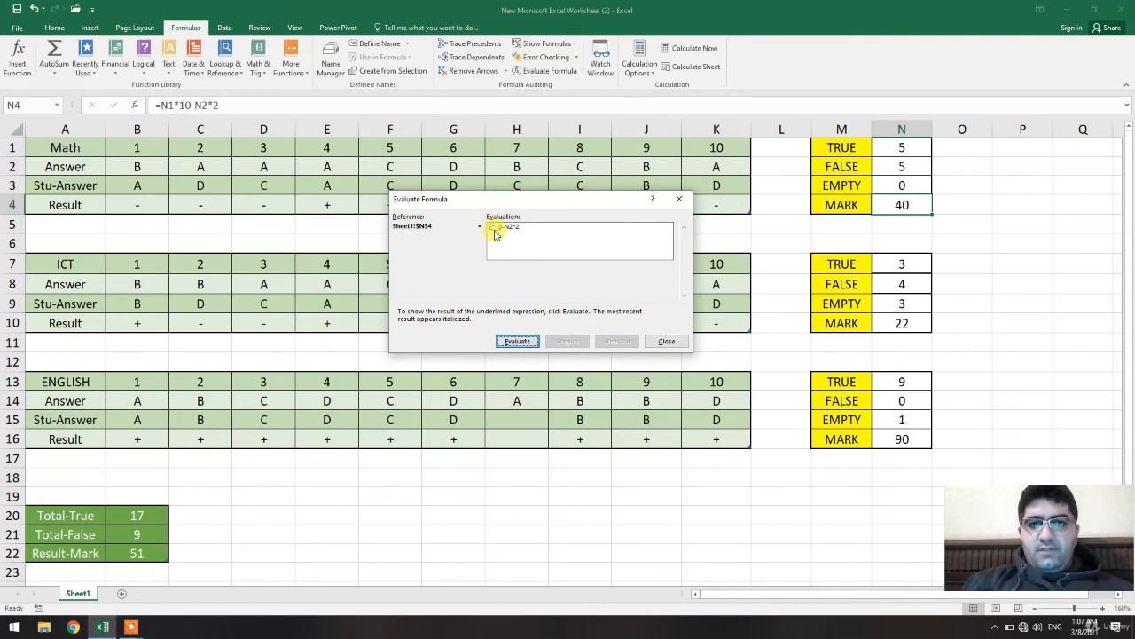
left_click(517, 341)
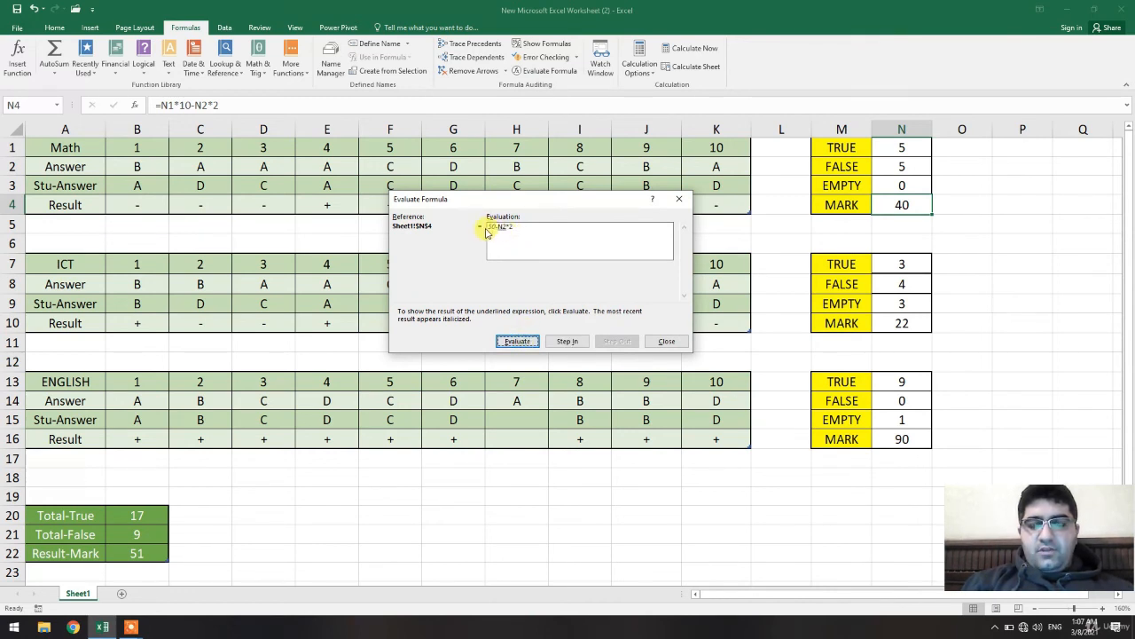
left_click(525, 342)
left_click(530, 344)
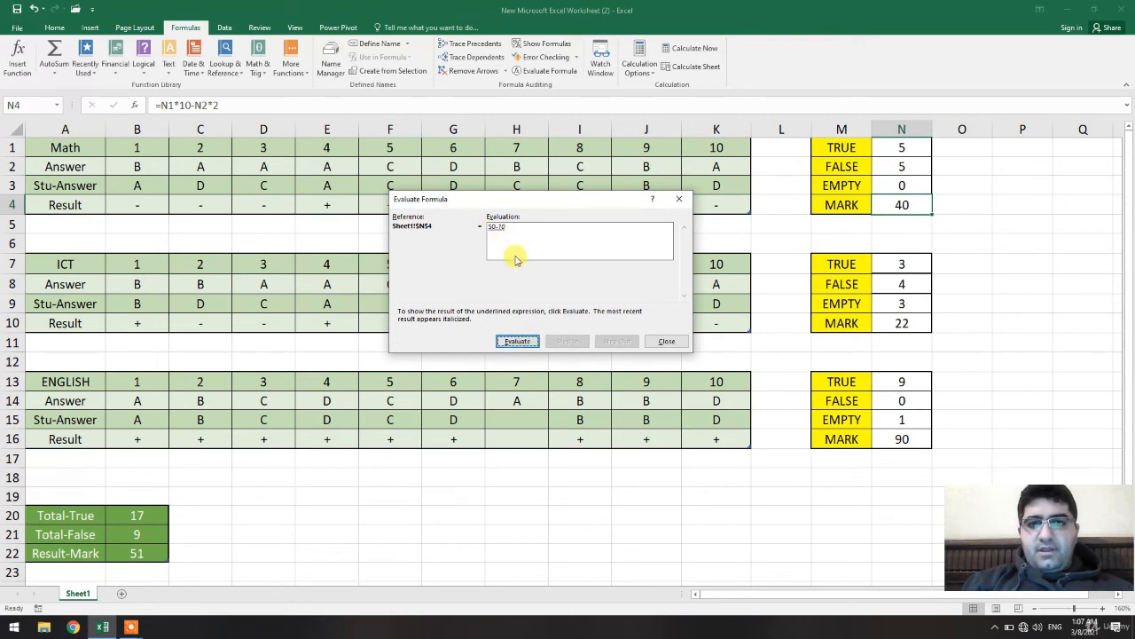
left_click(521, 341)
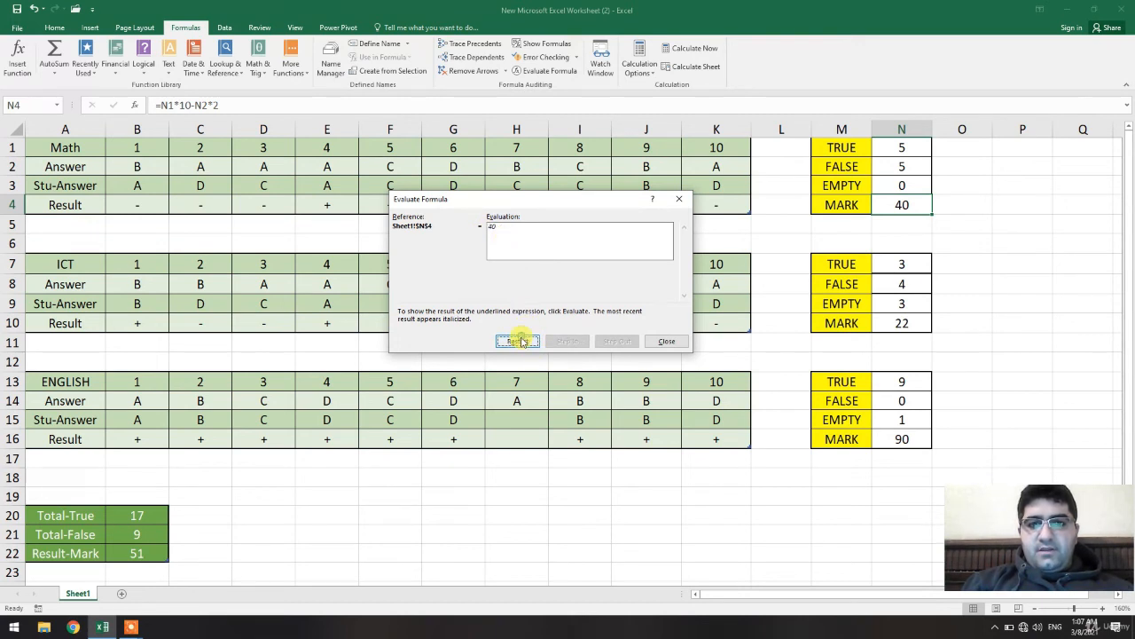
left_click(666, 341)
Step through the nested IF formula of the Math result cell J4 with Evaluate Formula, then close it.
left_click(647, 205)
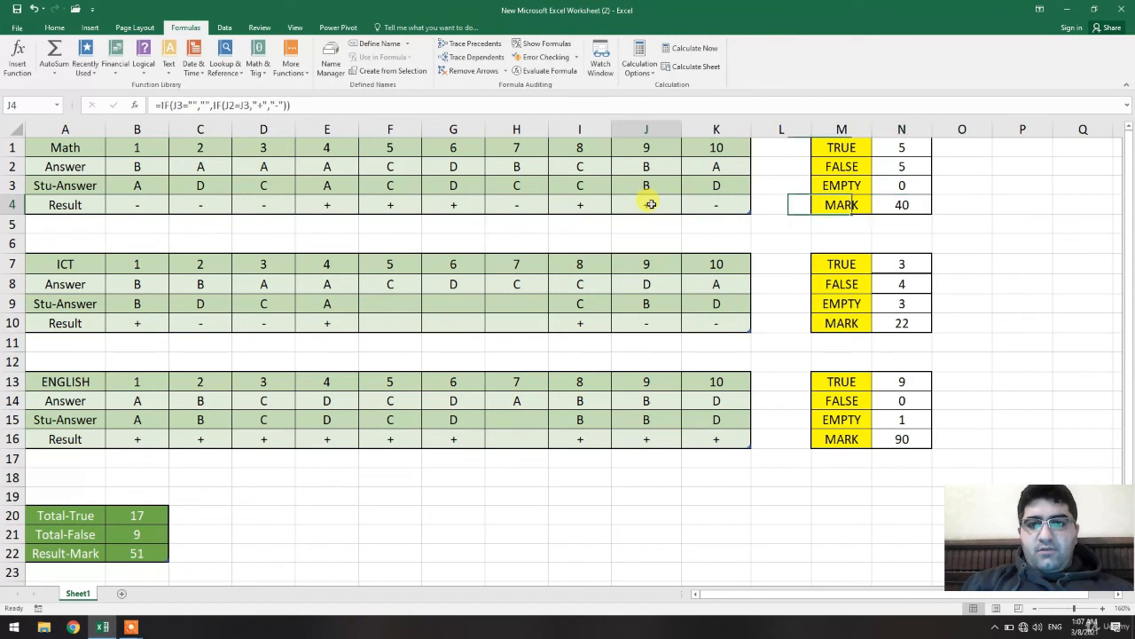
left_click(547, 70)
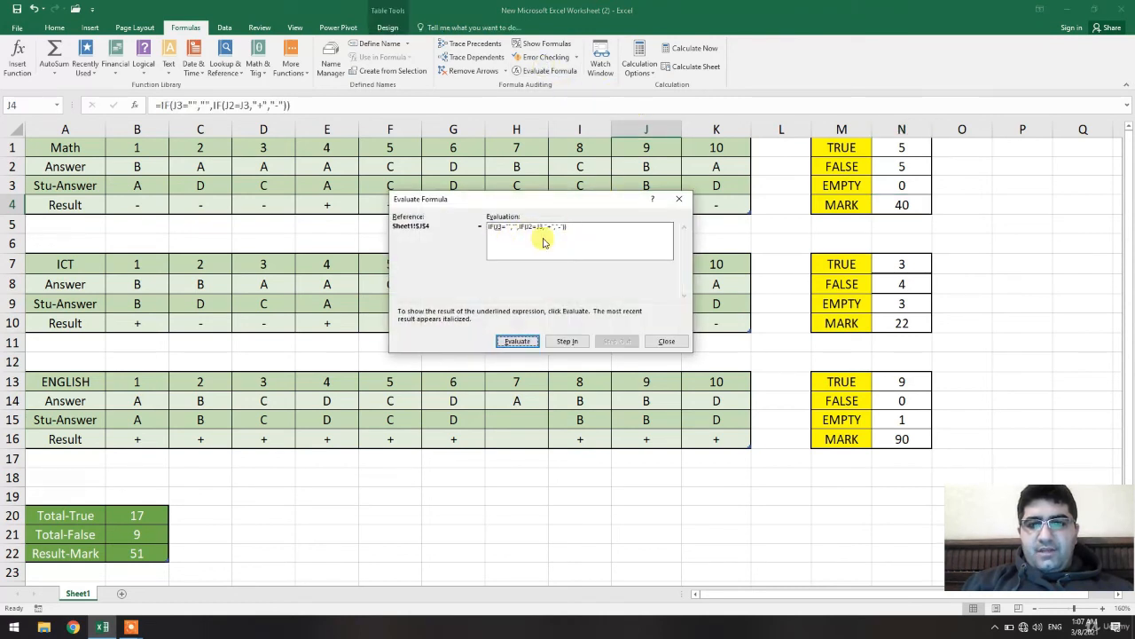
left_click(519, 341)
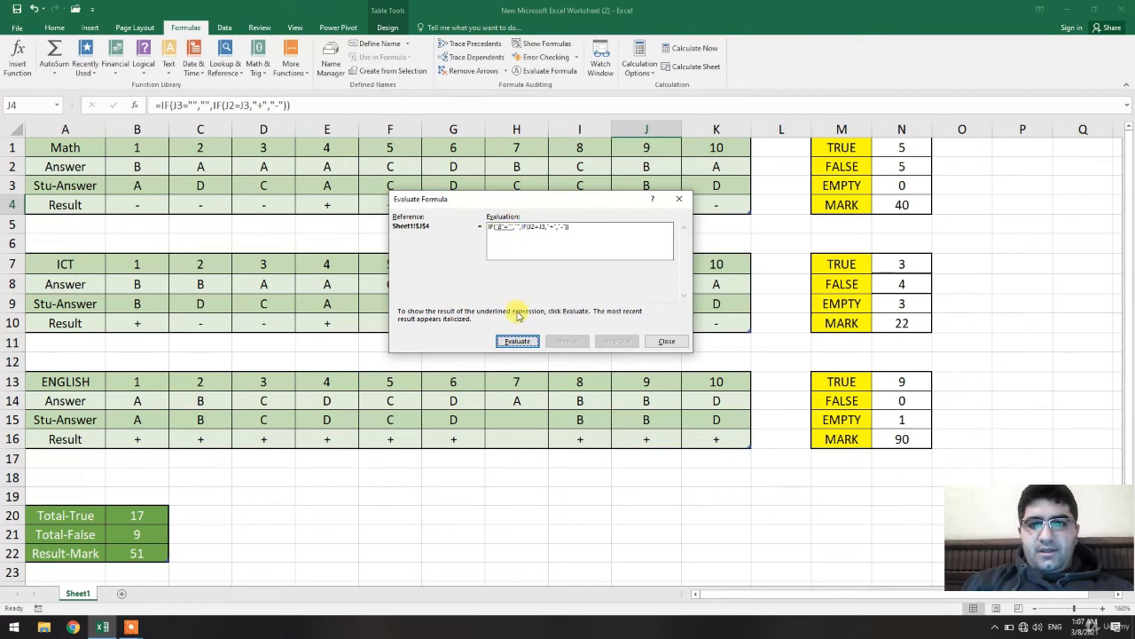
left_click(517, 340)
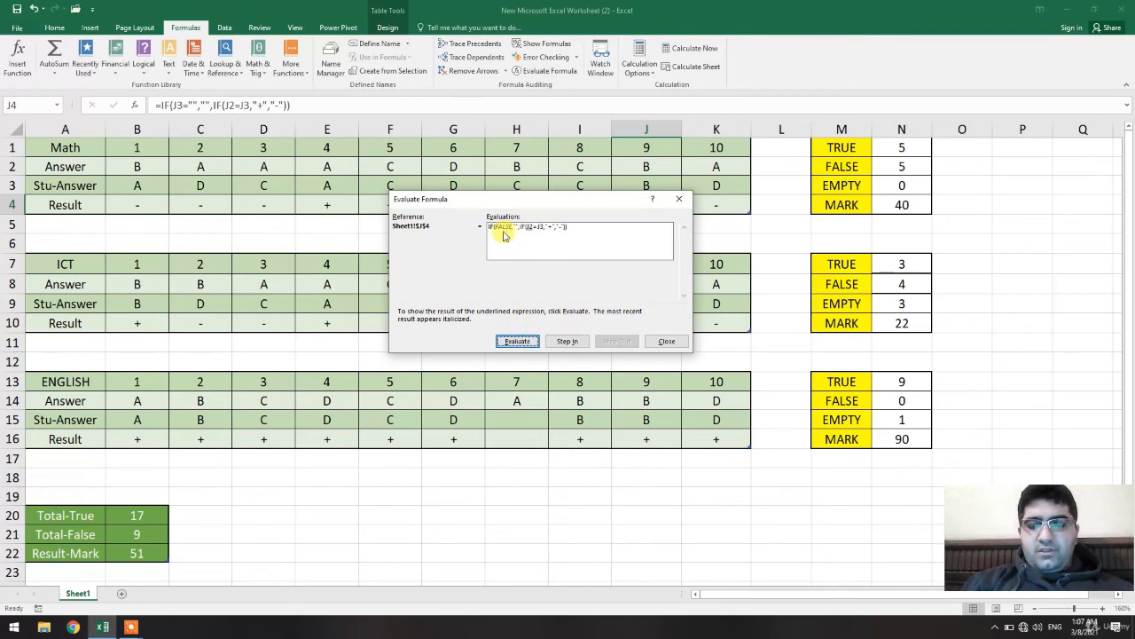
left_click(517, 340)
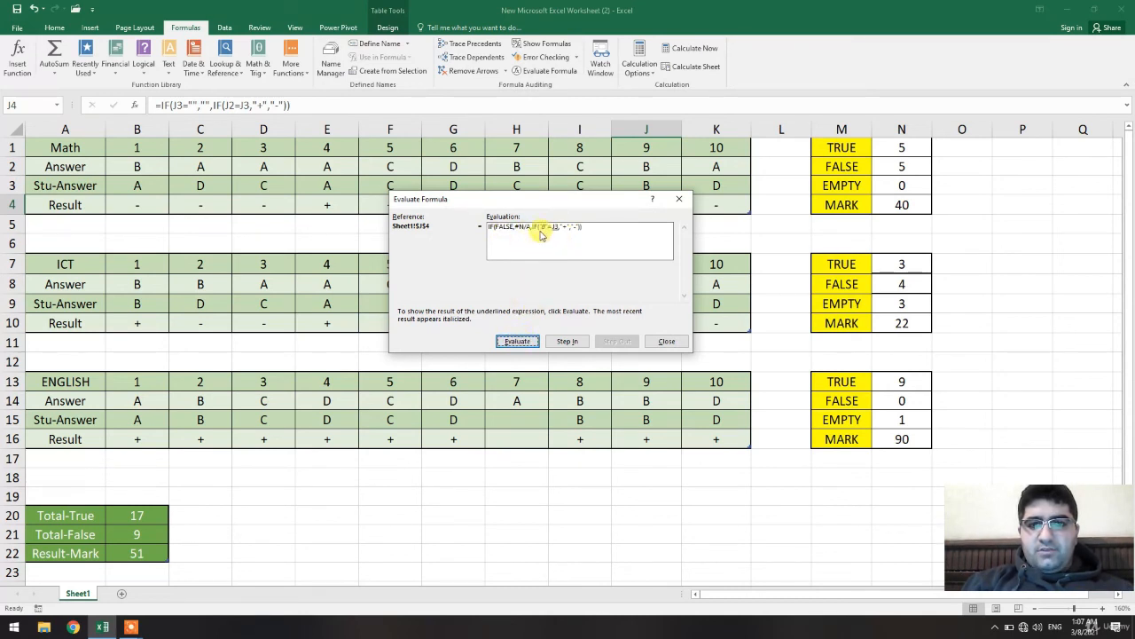
left_click(532, 341)
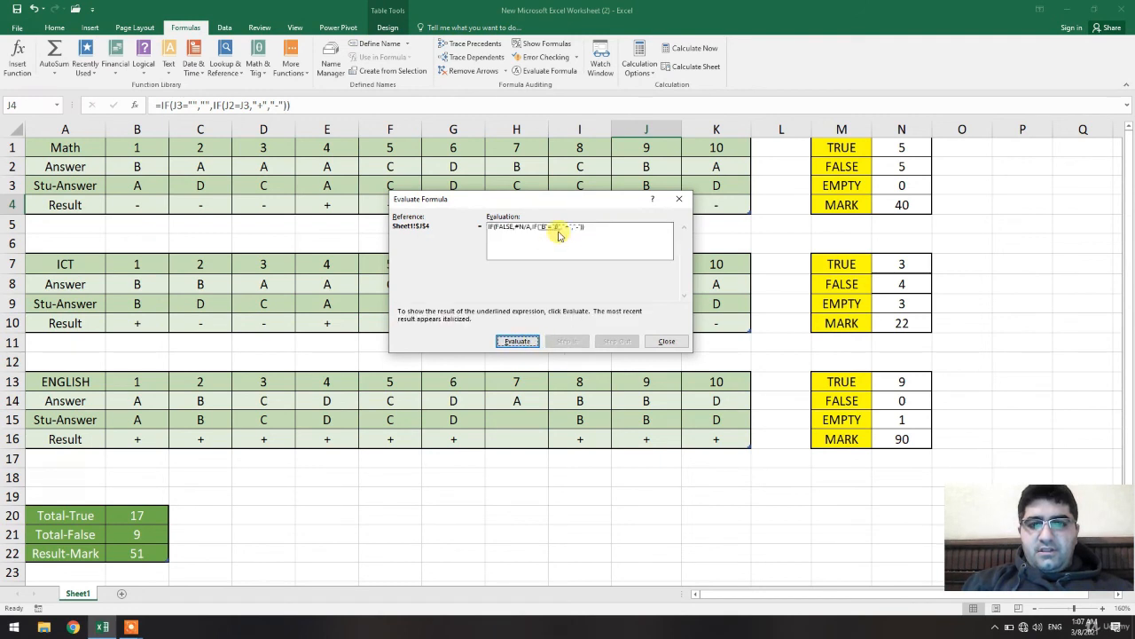
left_click(523, 344)
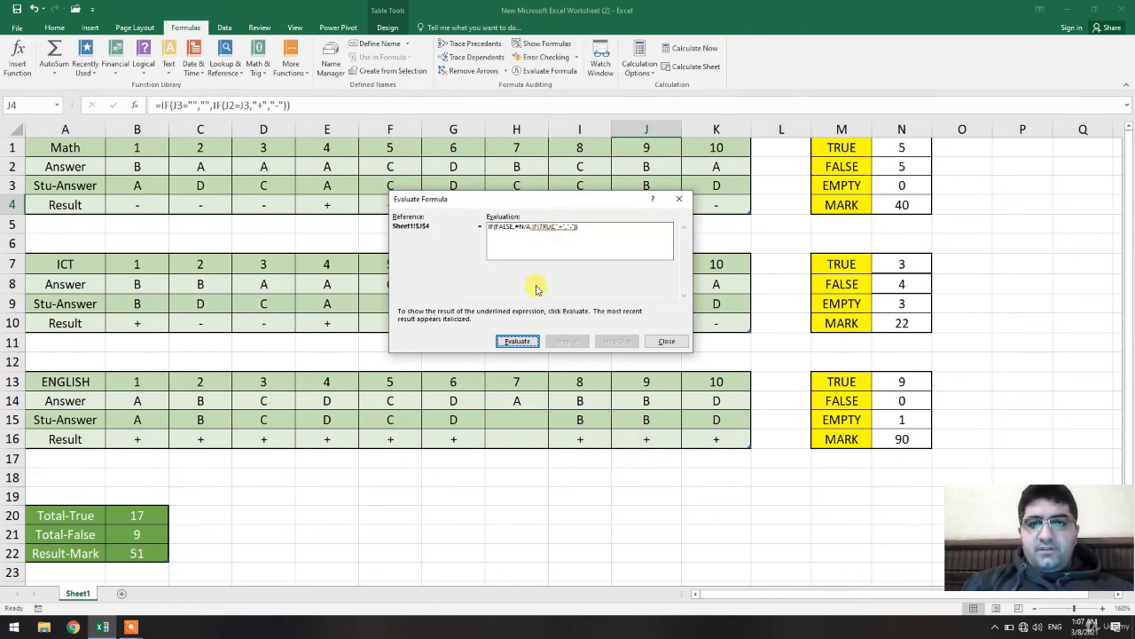
left_click(515, 342)
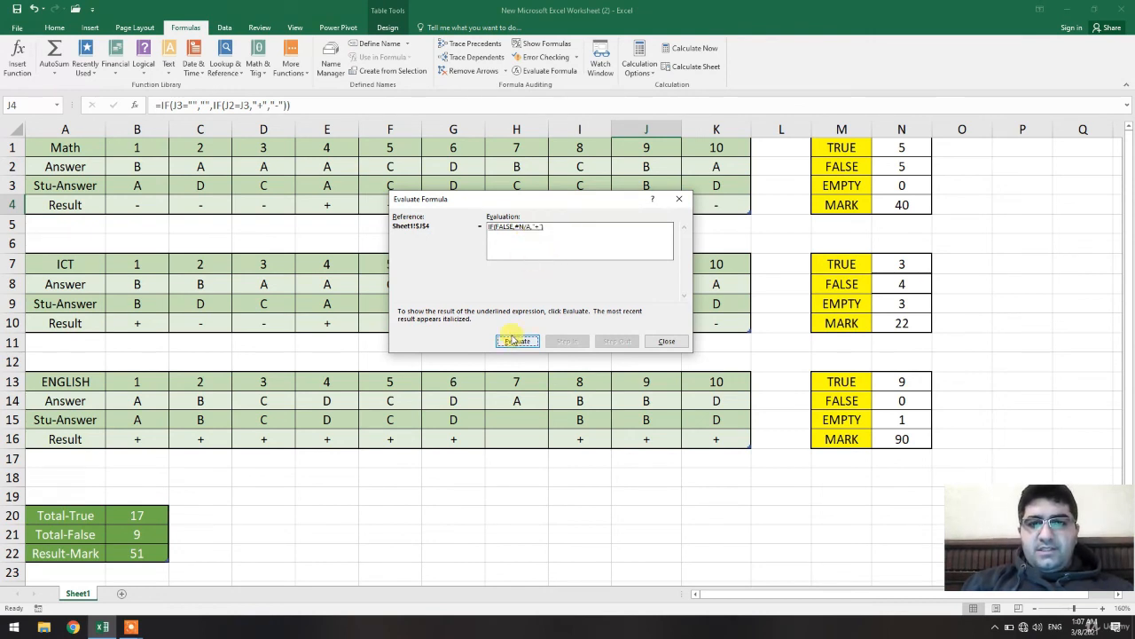
left_click(515, 341)
left_click(665, 341)
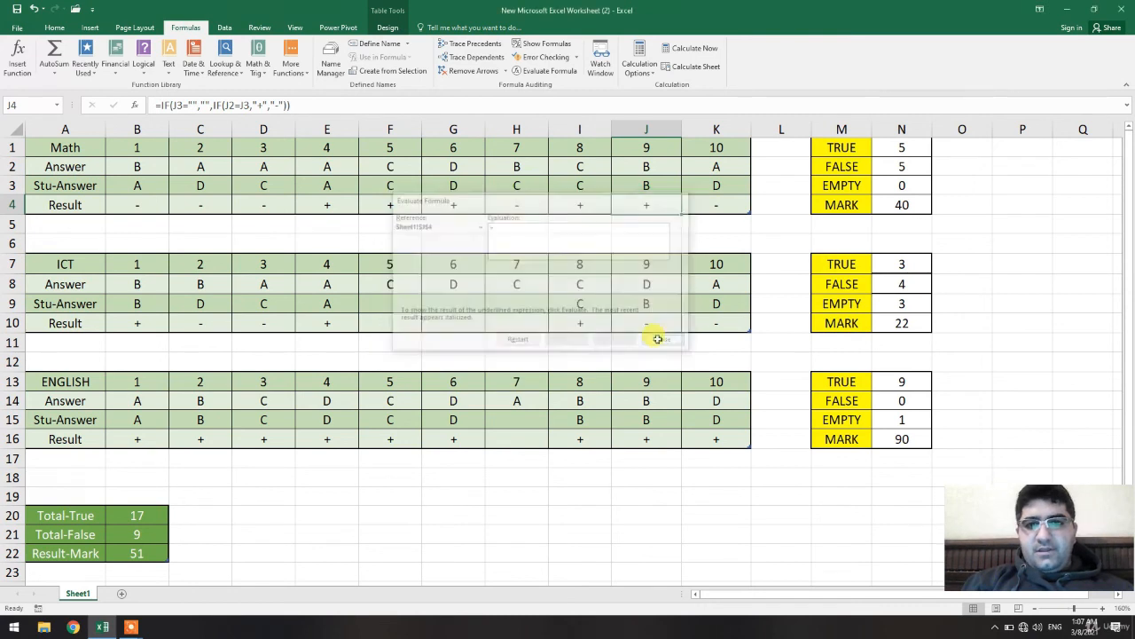
Step through the nested IF formula of the empty ICT result cell H10 with Evaluate Formula, then close it.
left_click(520, 318)
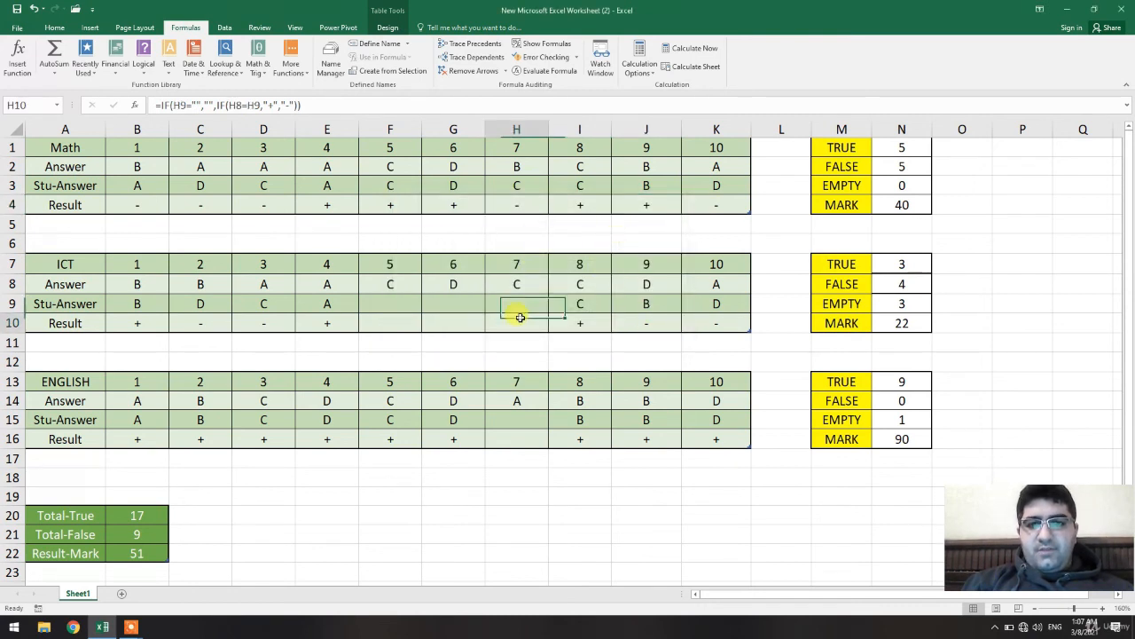
left_click(543, 70)
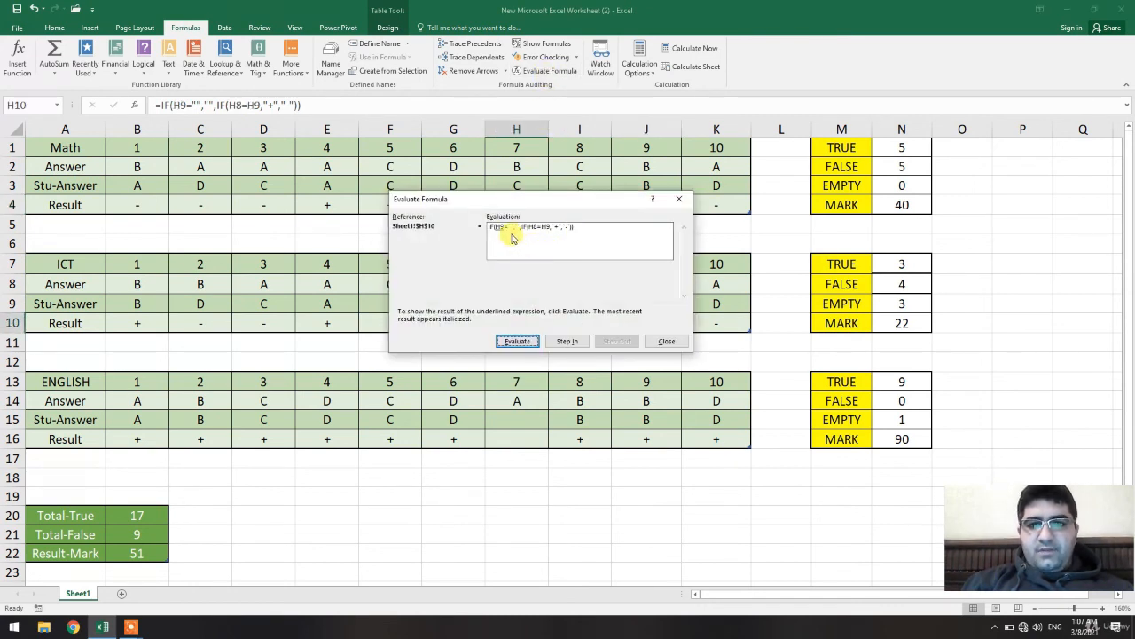
left_click(517, 341)
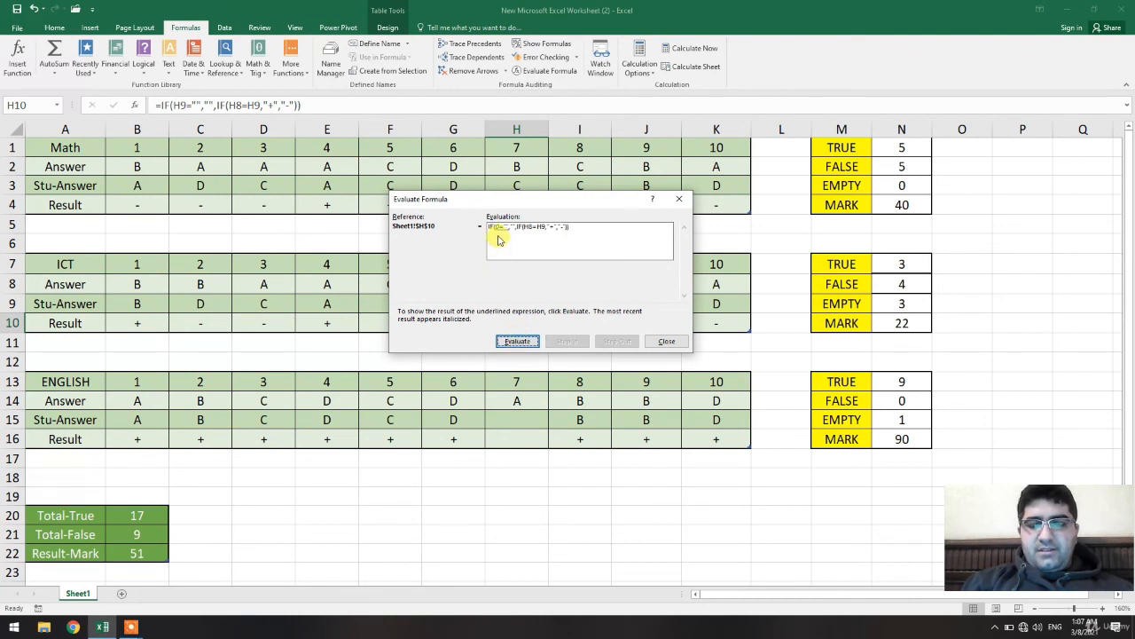
left_click(517, 342)
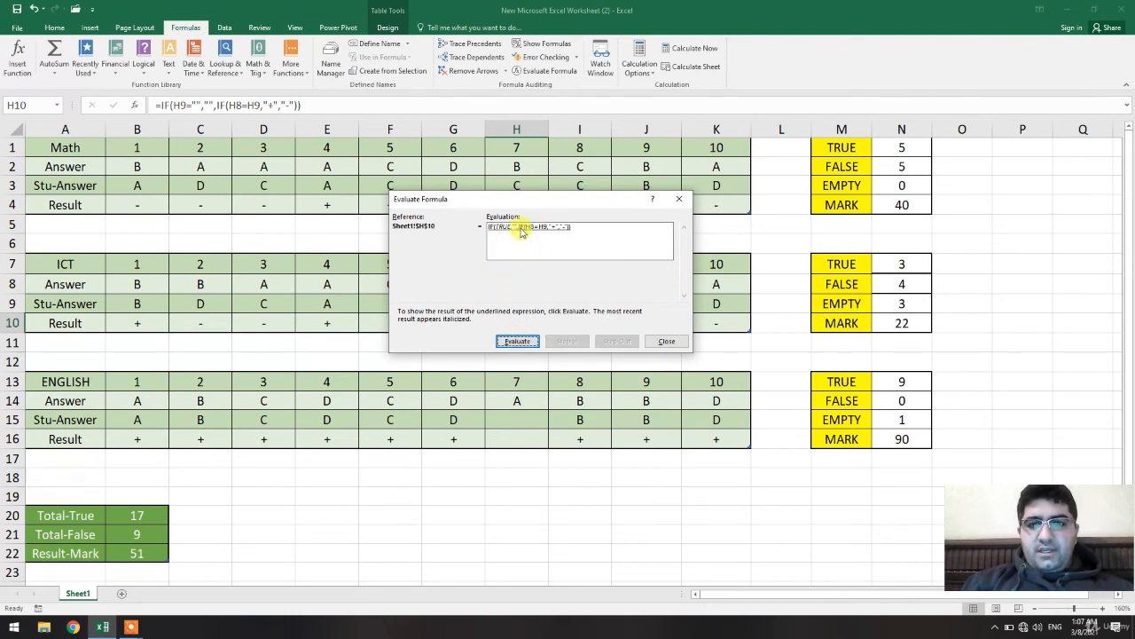
left_click(517, 341)
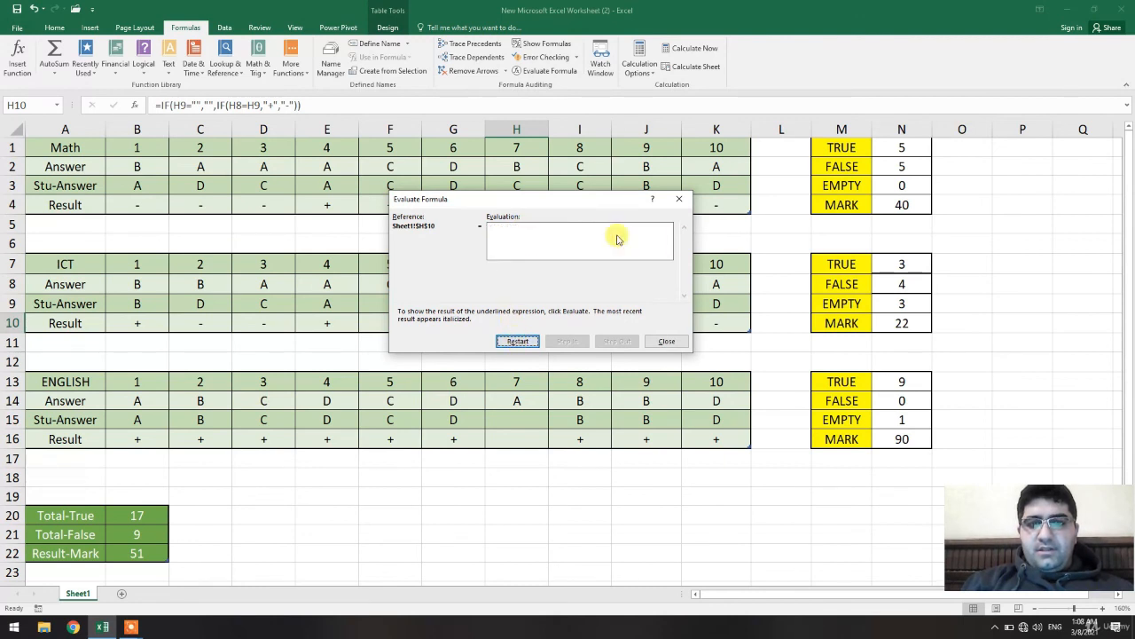
left_click(680, 199)
Step through the nested IF formula of the Math result cell K4 with Evaluate Formula, then close it.
left_click(704, 203)
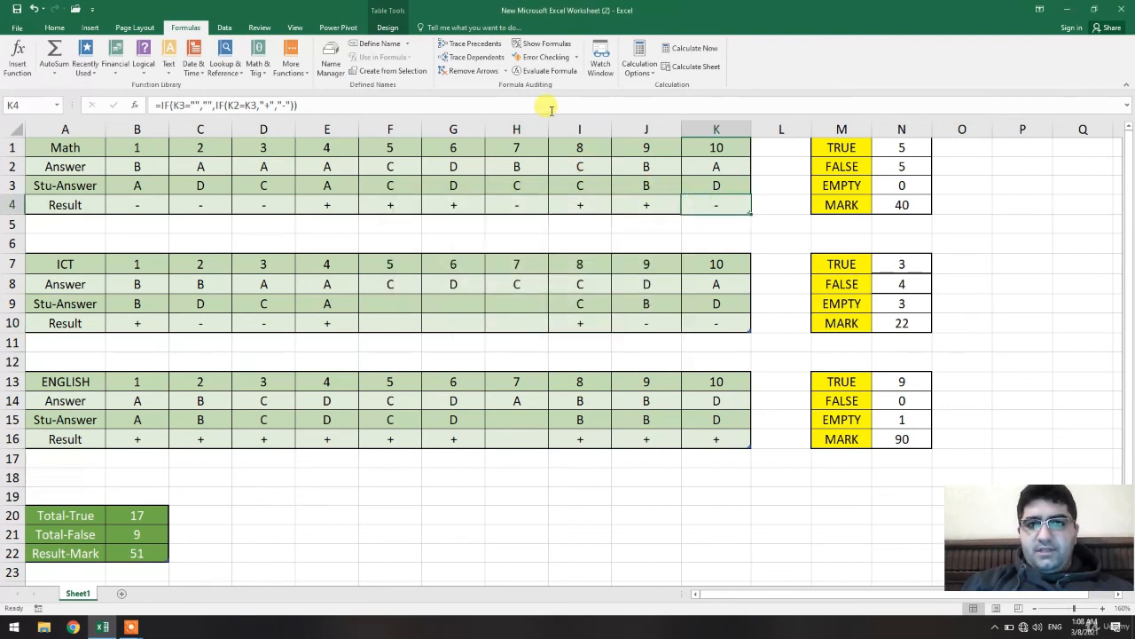
left_click(541, 70)
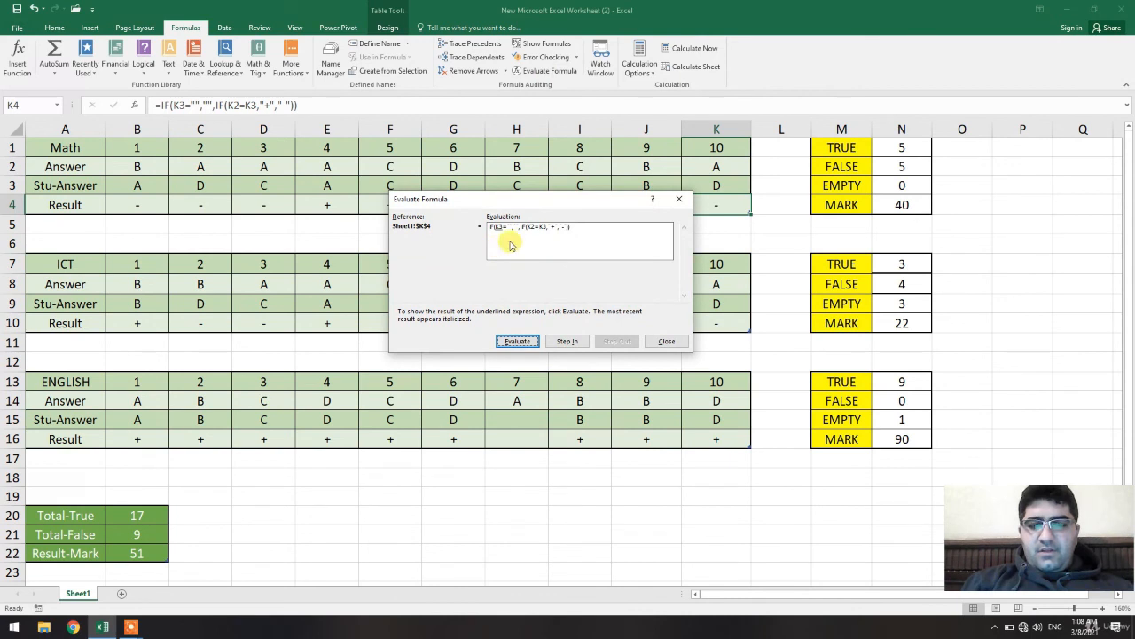
left_click(517, 340)
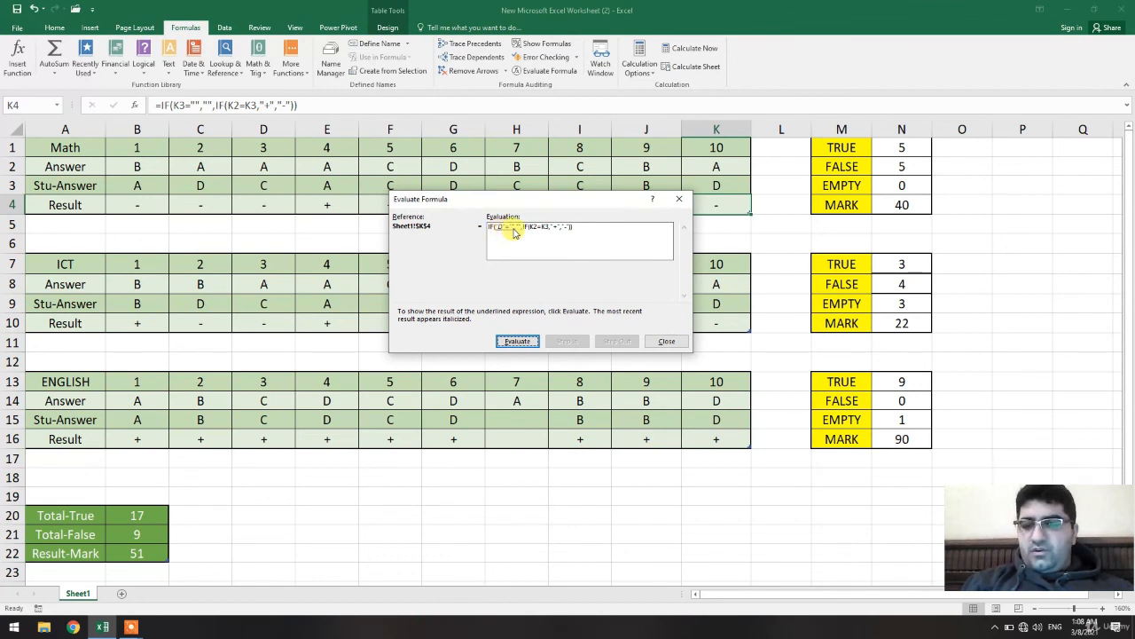
left_click(518, 340)
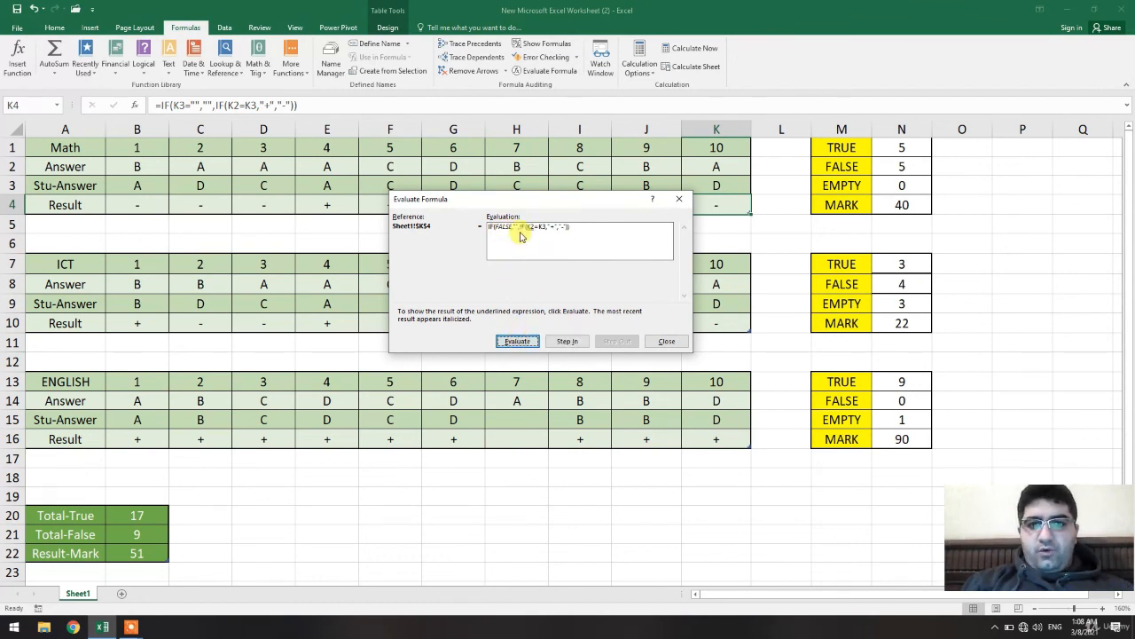
left_click(517, 340)
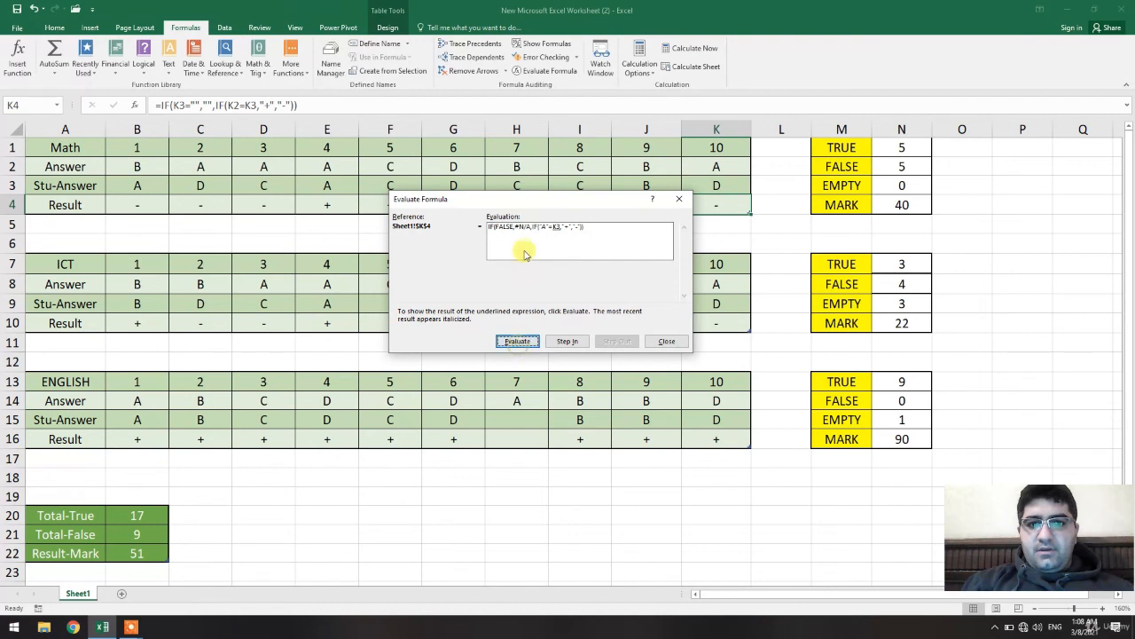
left_click(519, 341)
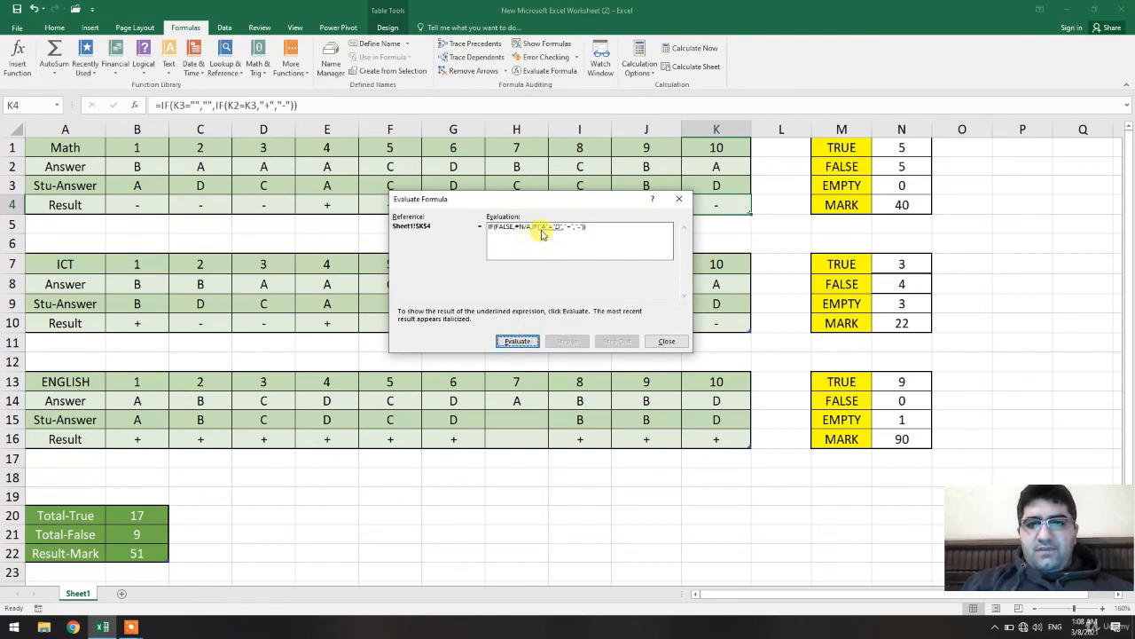
left_click(523, 339)
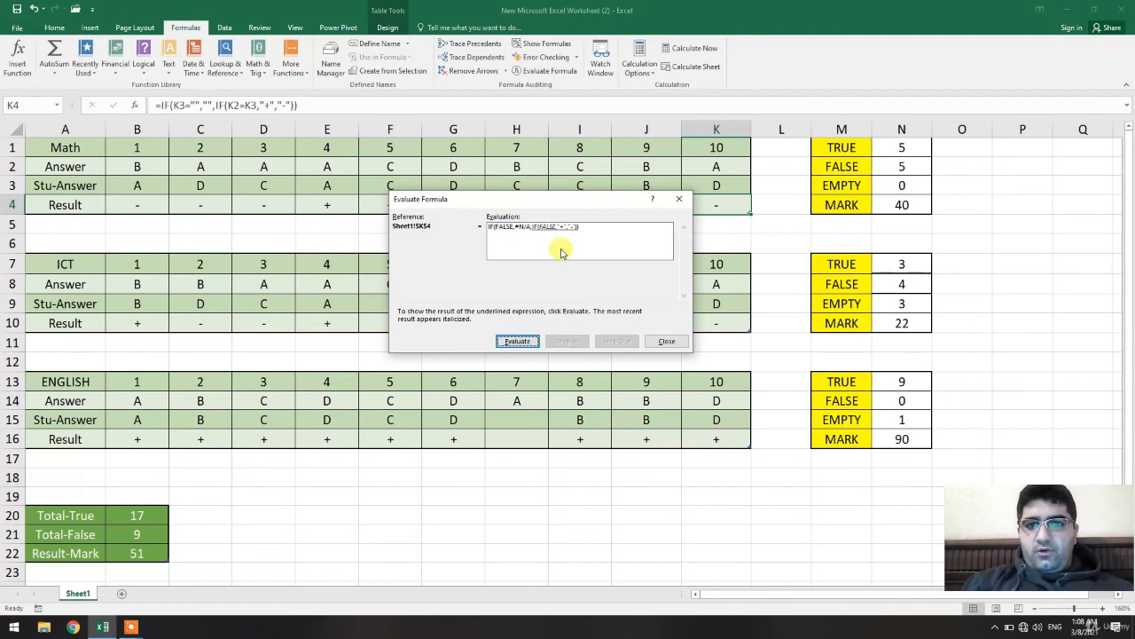
left_click(518, 340)
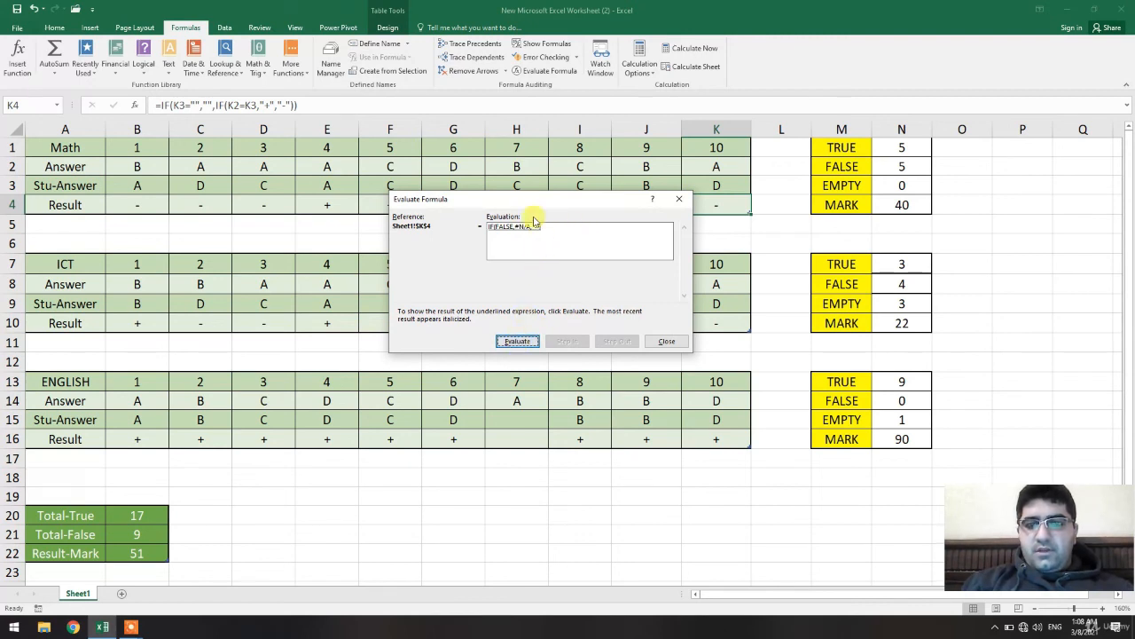
left_click(518, 341)
left_click(665, 341)
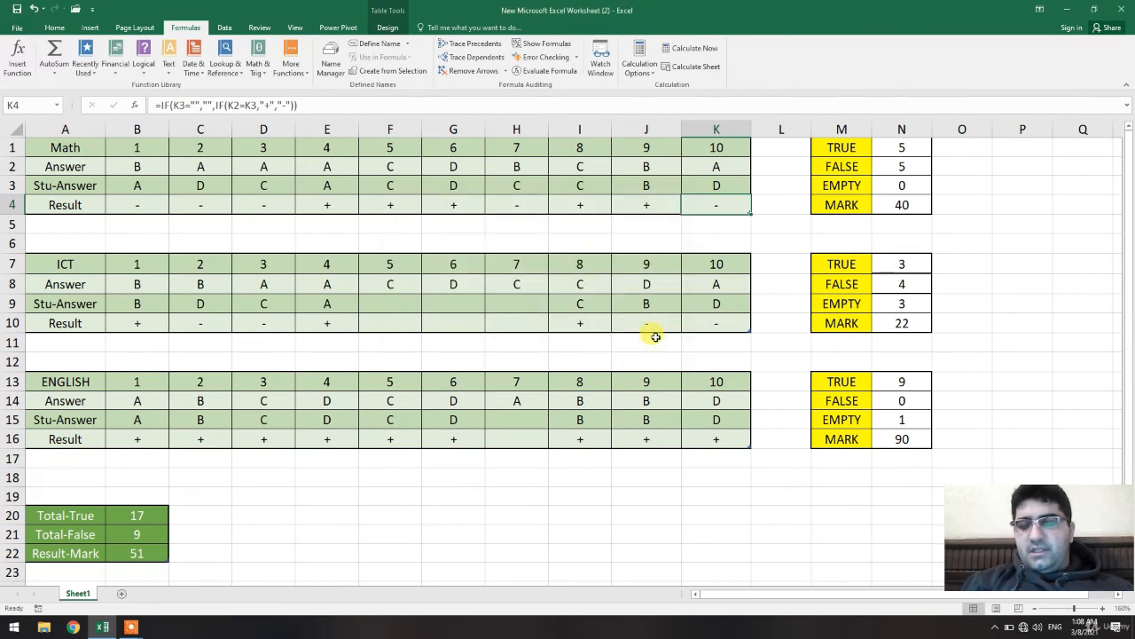
left_click(649, 477)
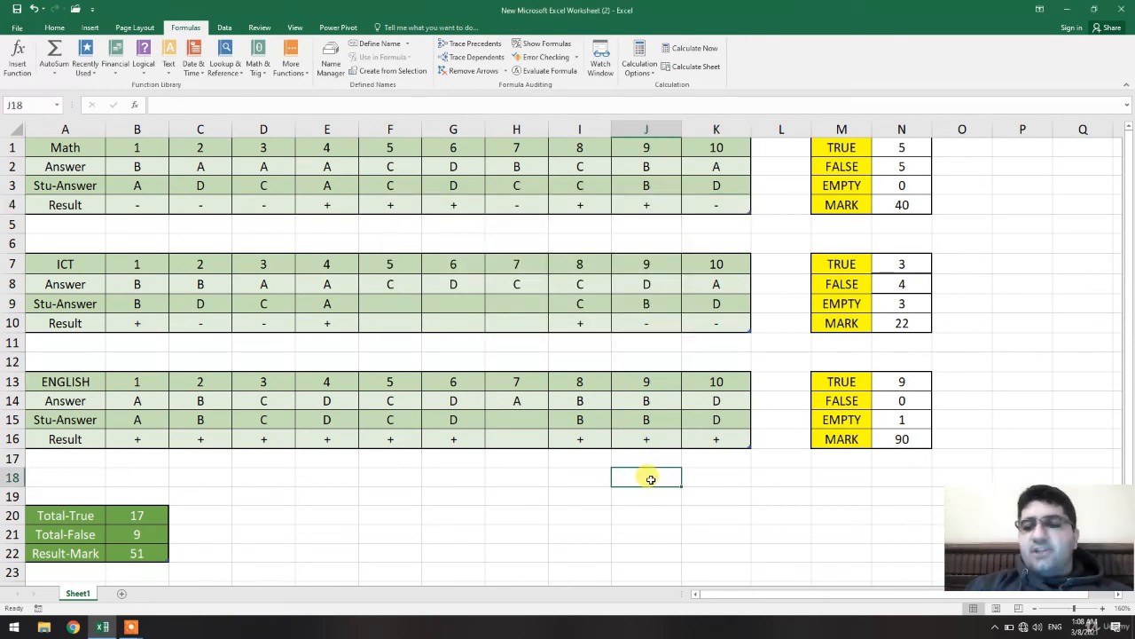